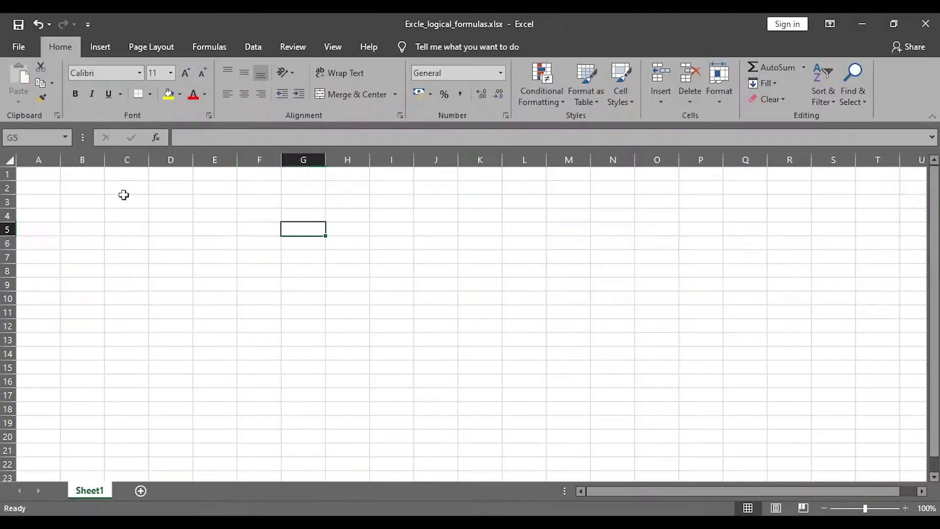
# Enter the values 0, 0, 1, 1 down cells A1 to A4.
pyautogui.click(46, 171)
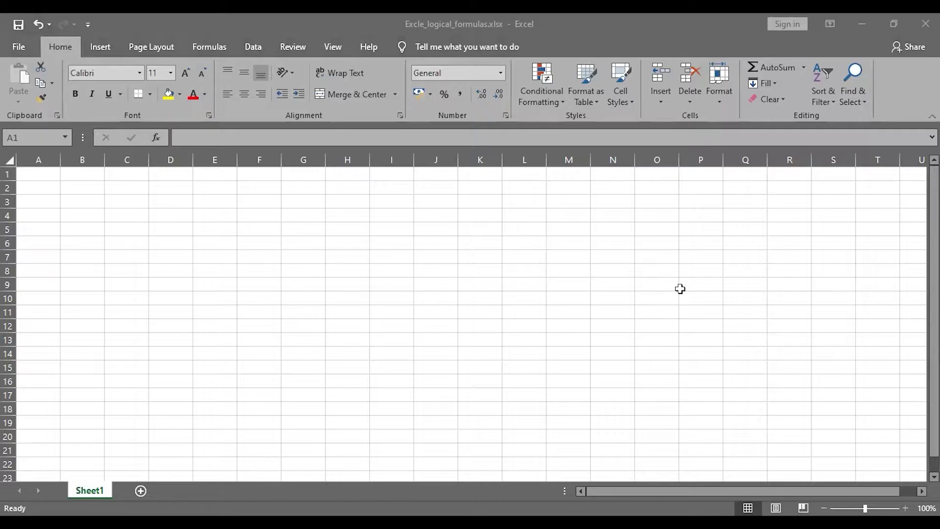
pyautogui.scroll(3, 680, 289)
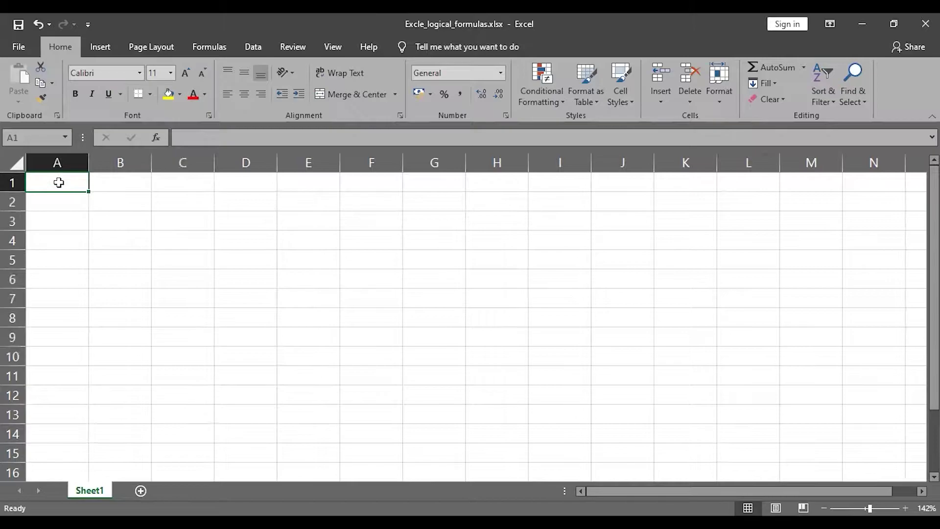
pyautogui.write('0')
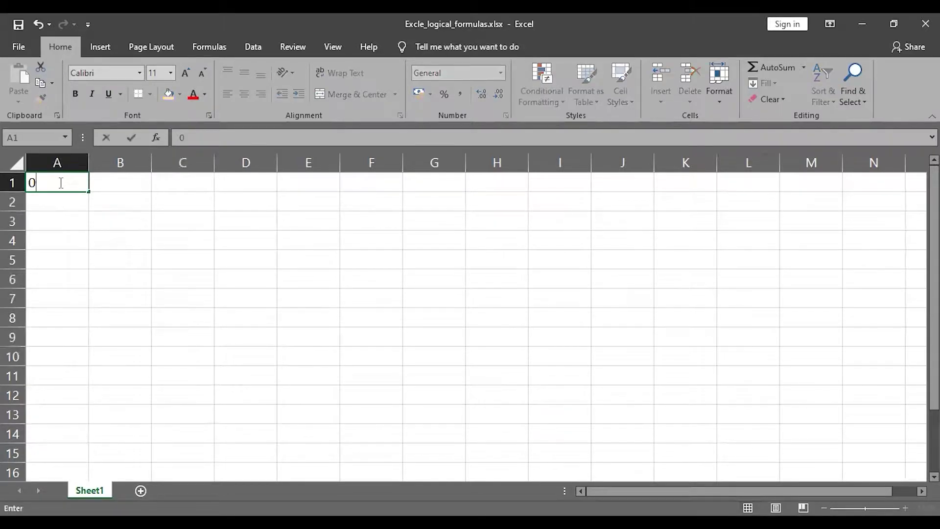
pyautogui.press('Return')
pyautogui.write('0')
pyautogui.press('Return')
pyautogui.write('1')
pyautogui.press('Return')
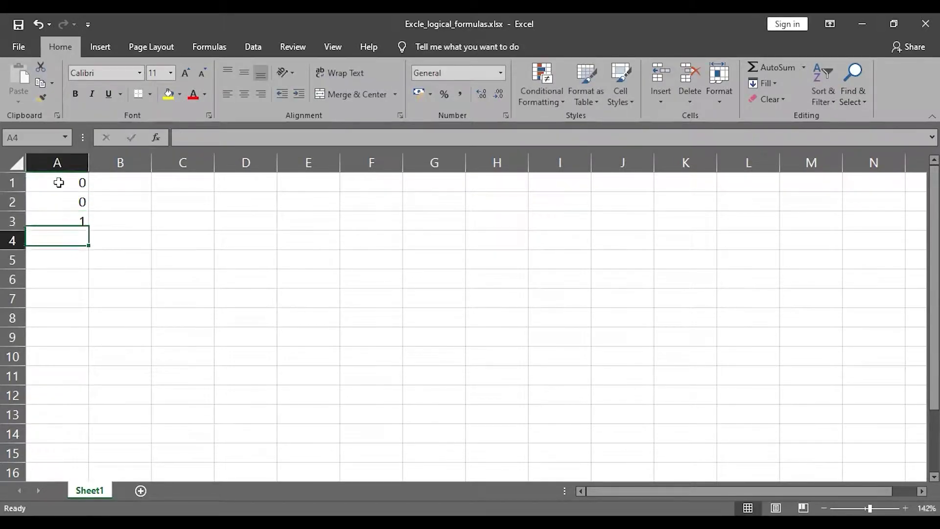
pyautogui.write('1')
pyautogui.press('Return')
# Enter the values 0, 1, 0, 1 down cells B1 to B4.
pyautogui.press('Right')
pyautogui.press('Up')
pyautogui.press('Up')
pyautogui.press('Up')
pyautogui.press('Up')
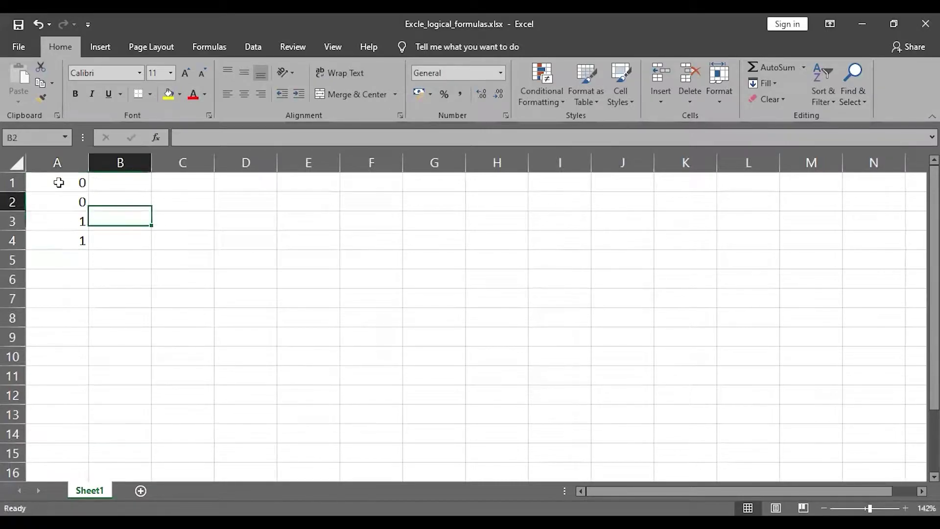
pyautogui.write('0')
pyautogui.press('Return')
pyautogui.write('1')
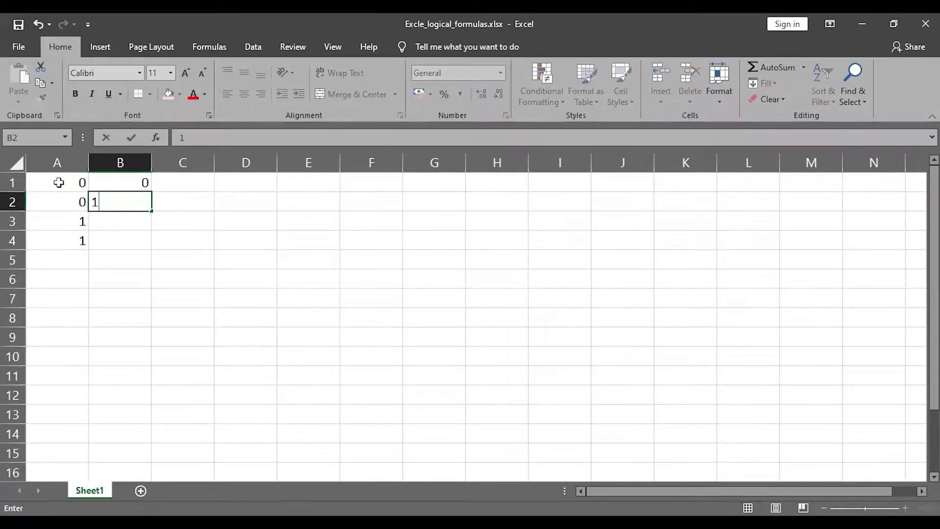
pyautogui.press('Return')
pyautogui.write('0')
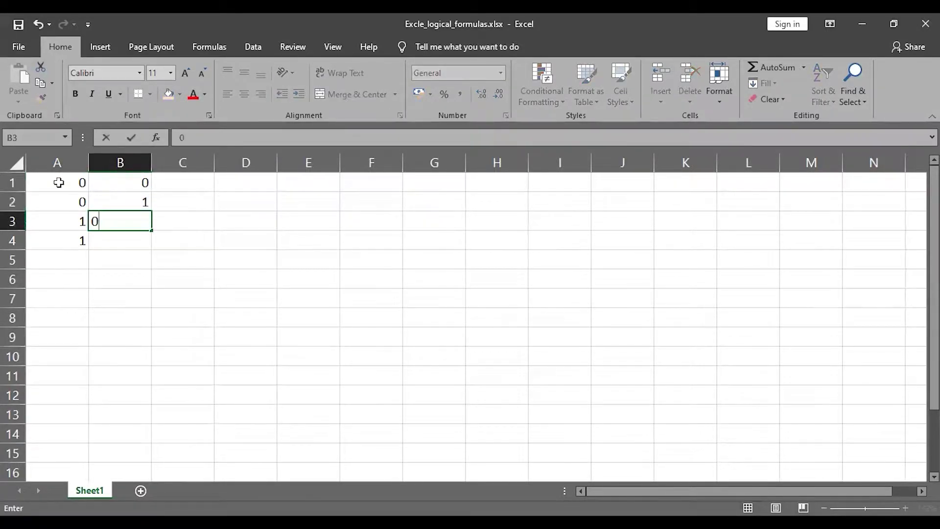
pyautogui.press('Return')
pyautogui.write('1')
pyautogui.press('Up')
pyautogui.press('Up')
pyautogui.press('Up')
pyautogui.press('Right')
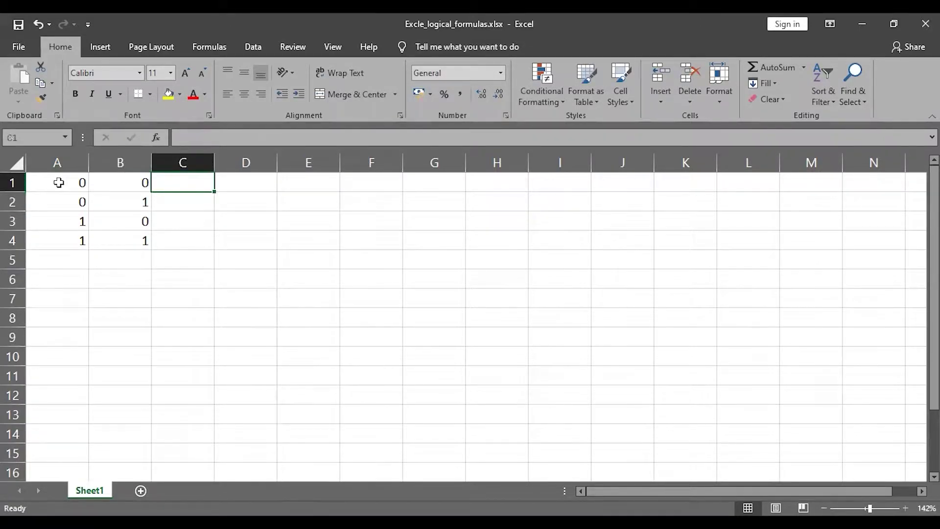
pyautogui.press('Left')
pyautogui.press('Left')
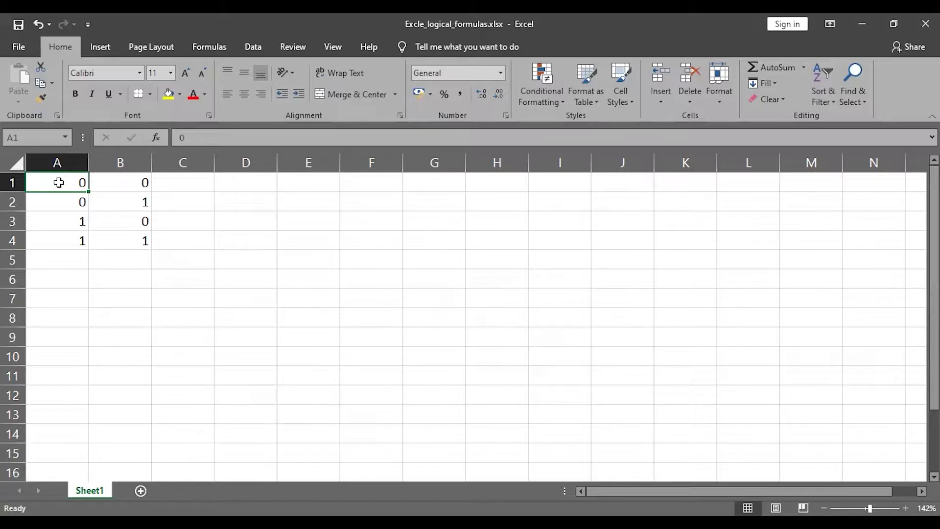
pyautogui.press('Right')
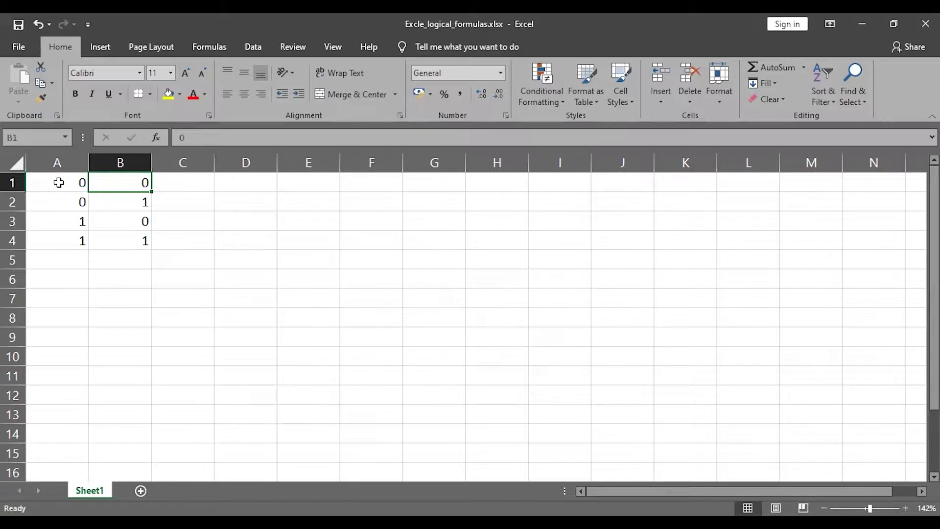
pyautogui.press('Right')
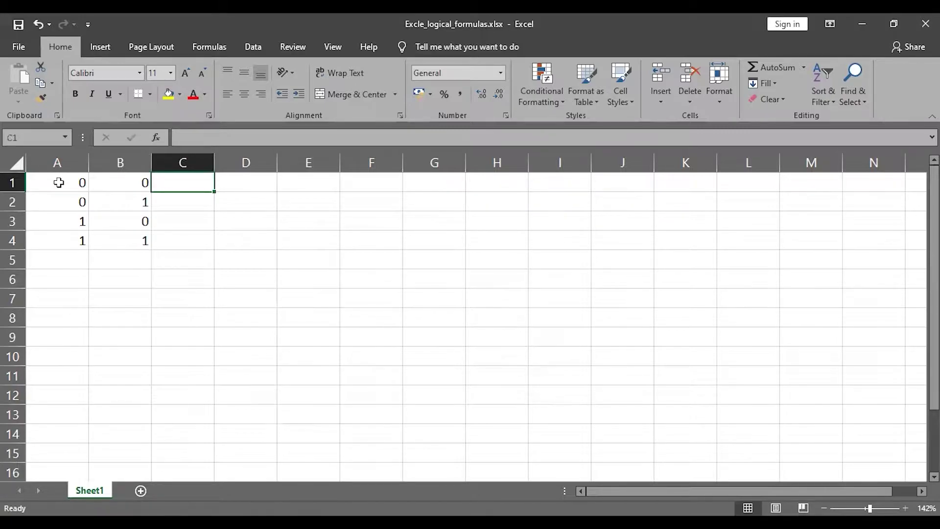
pyautogui.press('Left')
pyautogui.press('Left')
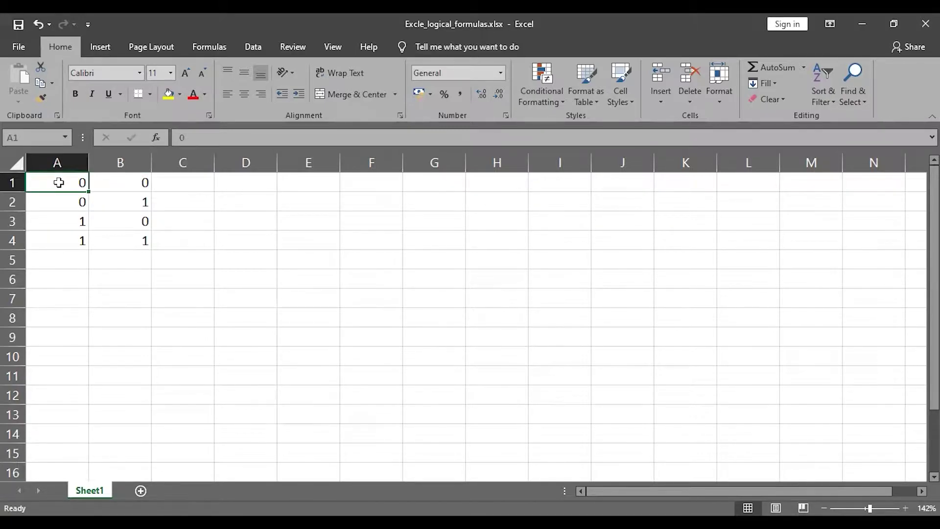
pyautogui.press('Right')
pyautogui.press('Right')
pyautogui.press('Right')
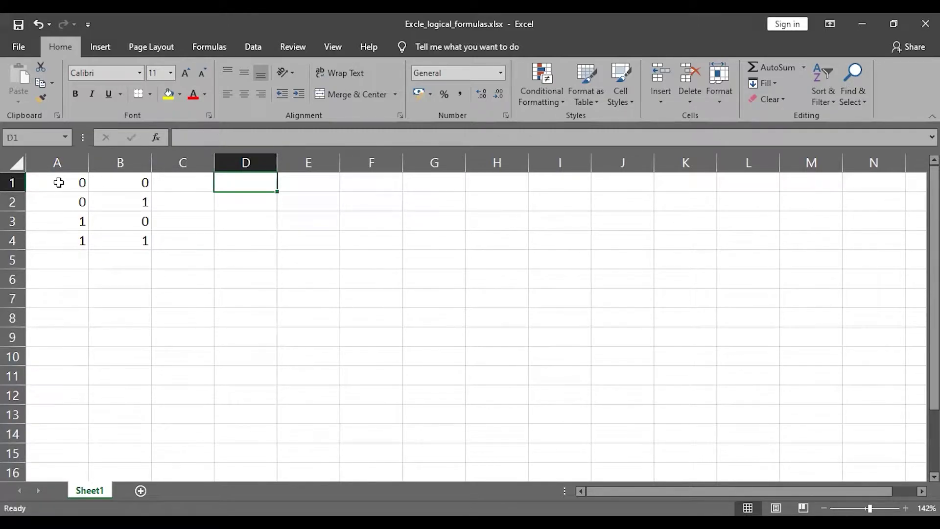
# Enter the formula =A1*B1 in cell C1 to multiply the two inputs of the first row.
pyautogui.press('Left')
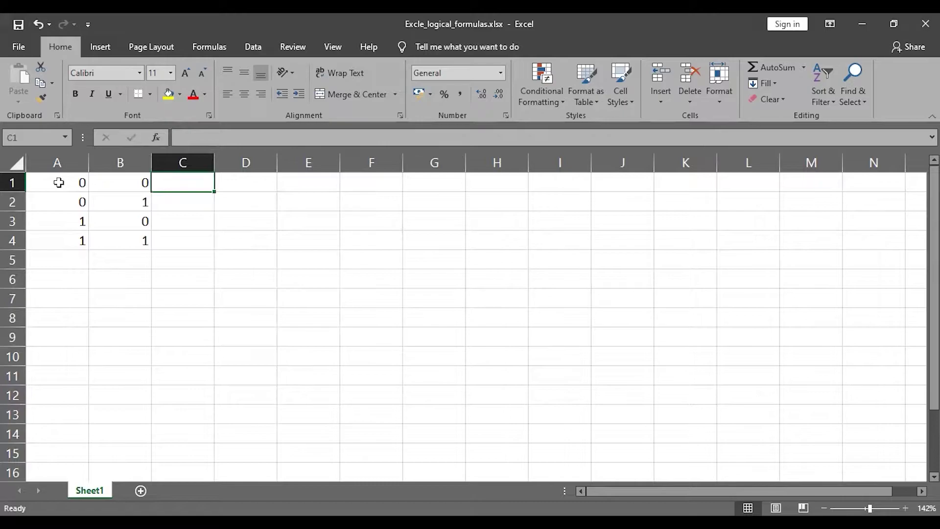
pyautogui.write('0')
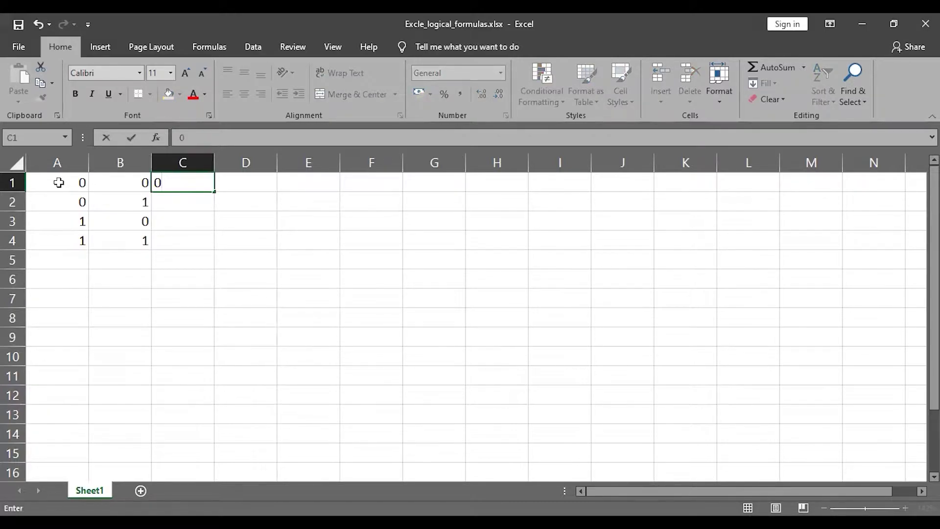
pyautogui.press('BackSpace')
pyautogui.write('=')
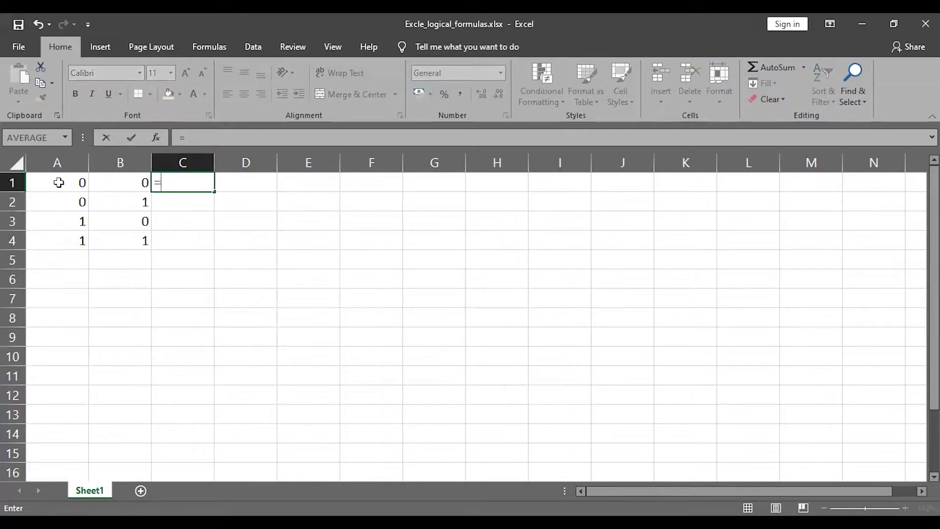
pyautogui.click(74, 182)
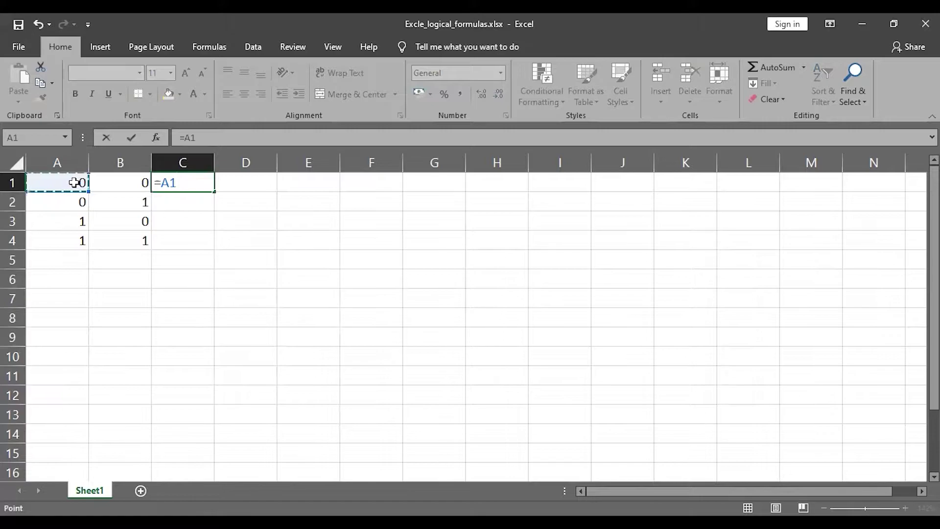
pyautogui.write('*')
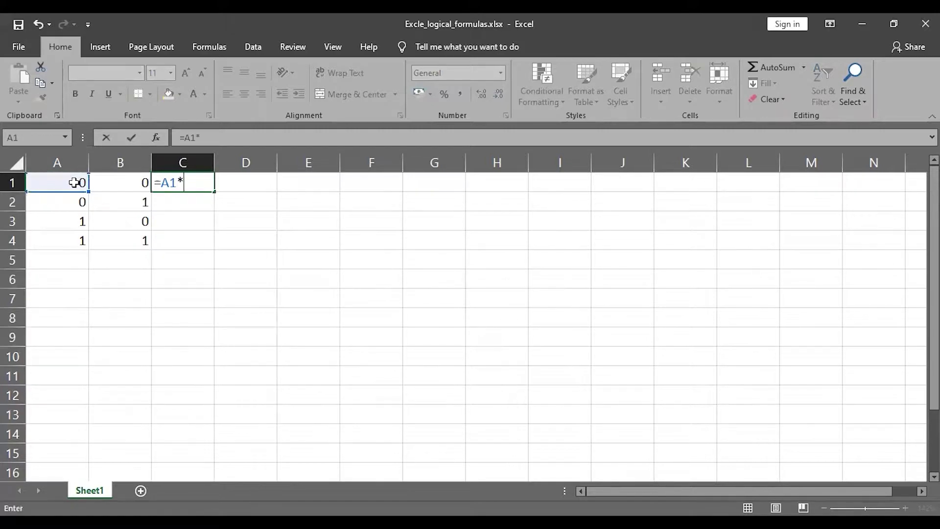
pyautogui.click(132, 186)
pyautogui.press('Return')
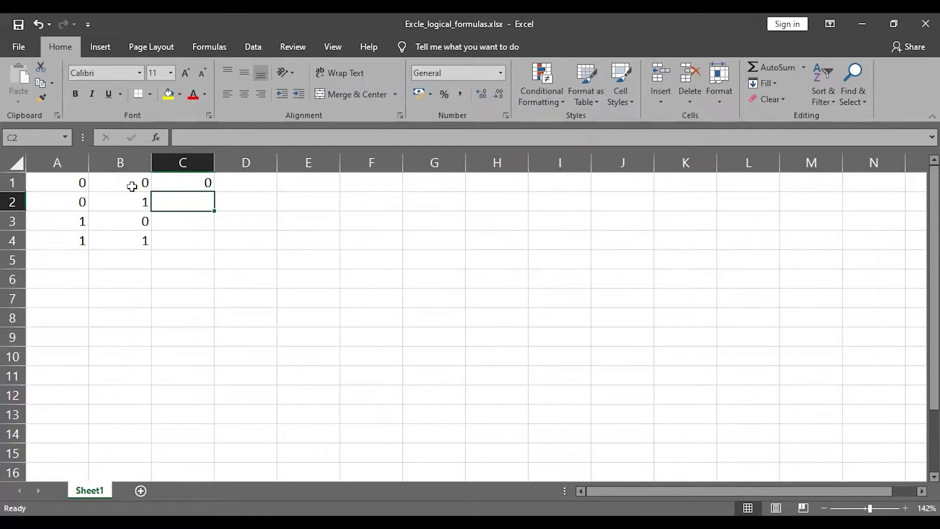
# Fill the multiplication formula in C1 down to cell C4.
pyautogui.click(198, 176)
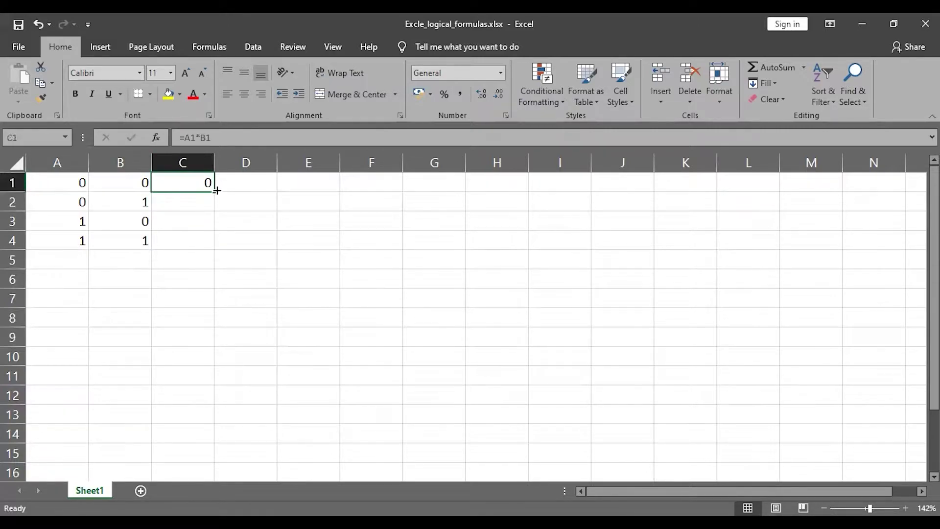
pyautogui.moveTo(216, 191); pyautogui.dragTo(219, 248)
pyautogui.click(254, 201)
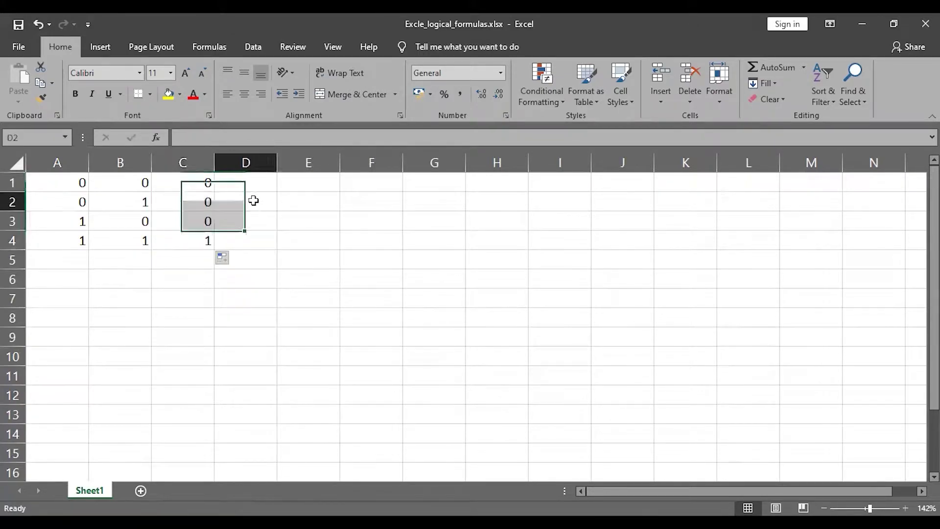
# Label the multiplication truth table by entering AND GATE in cell D1.
pyautogui.click(237, 181)
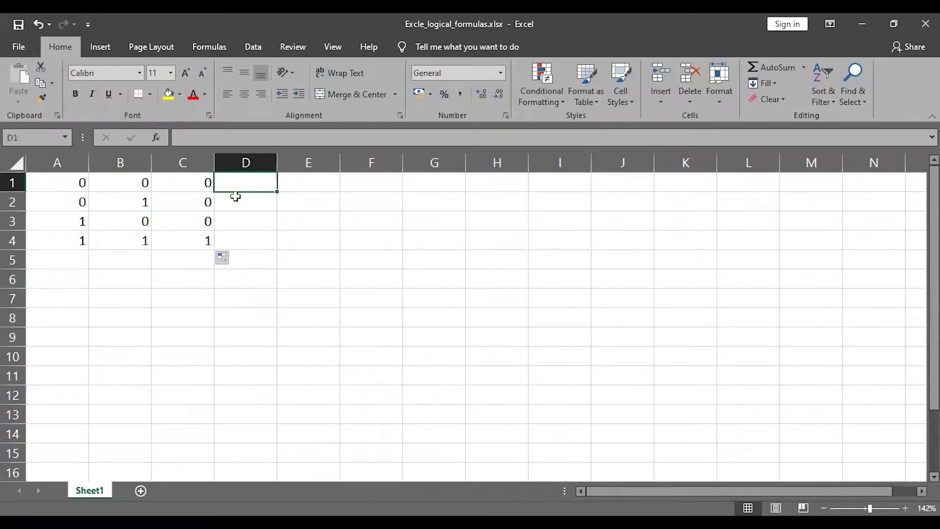
pyautogui.doubleClick(252, 182)
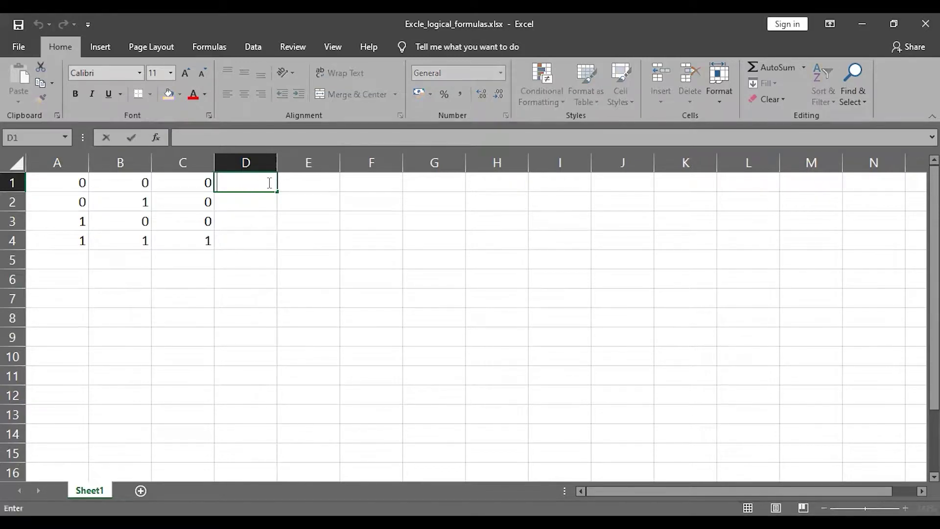
pyautogui.write('AND DATE')
pyautogui.press('BackSpace')
pyautogui.press('BackSpace')
pyautogui.press('BackSpace')
pyautogui.press('BackSpace')
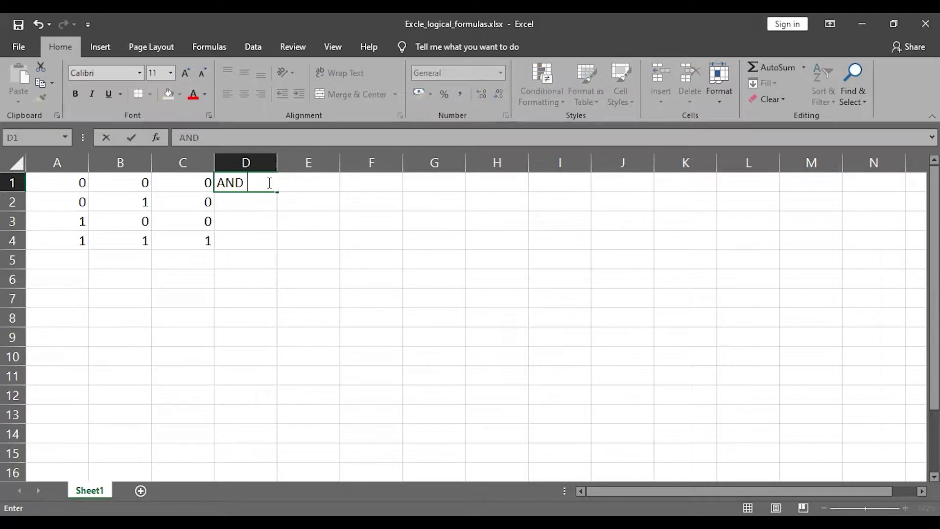
pyautogui.write('GATE')
pyautogui.hotkey('alt', 'Tab')
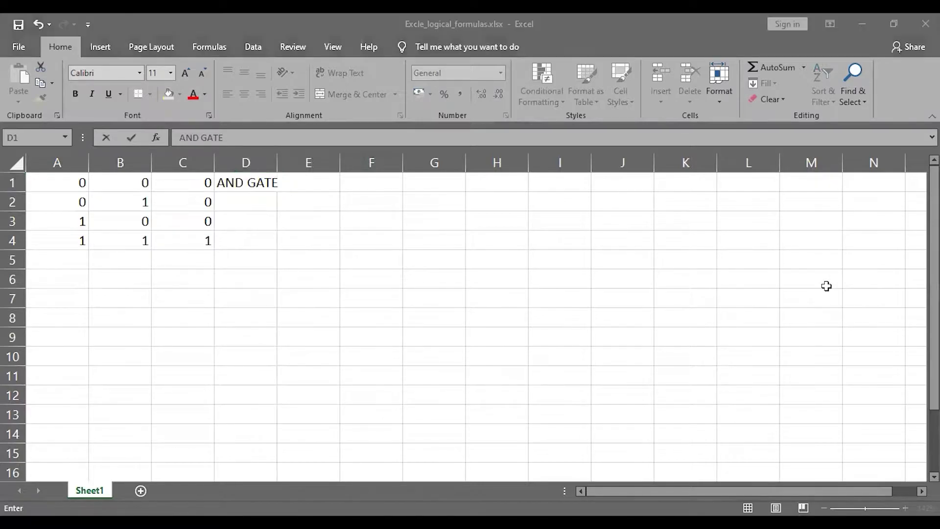
pyautogui.click(67, 277)
pyautogui.click(77, 182)
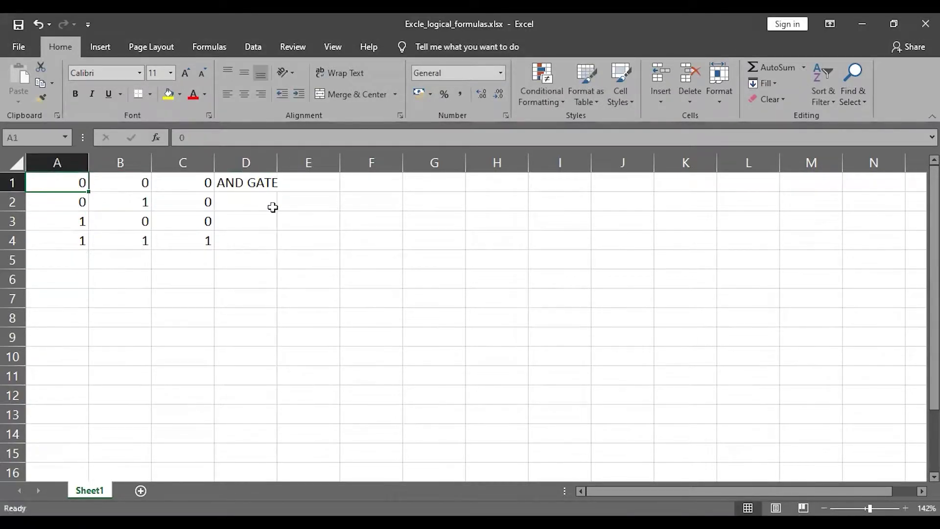
pyautogui.hotkey('shift', 'Down')
pyautogui.hotkey('shift', 'Down')
pyautogui.hotkey('shift', 'Down')
pyautogui.hotkey('shift', 'Right')
pyautogui.hotkey('shift', 'Right')
pyautogui.hotkey('shift', 'Right')
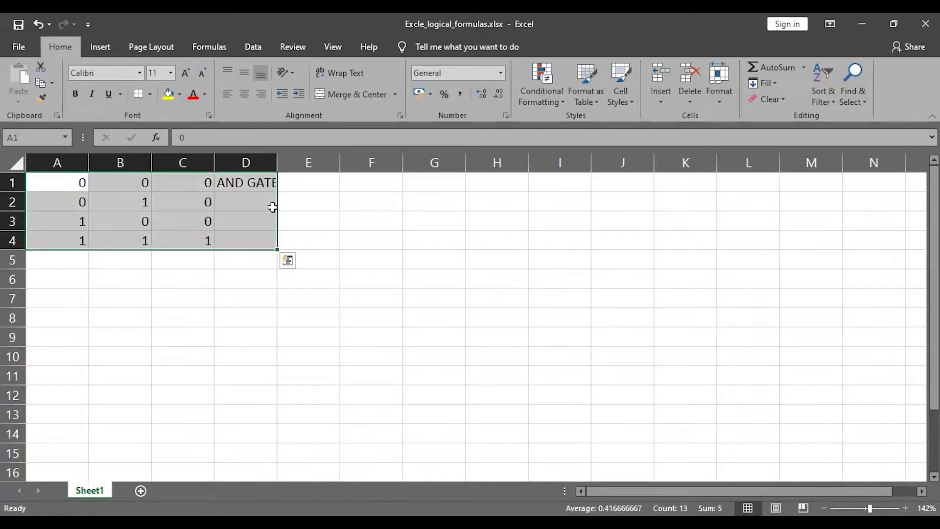
pyautogui.hotkey('shift', 'Left')
pyautogui.hotkey('shift', 'Left')
pyautogui.hotkey('shift', 'Left')
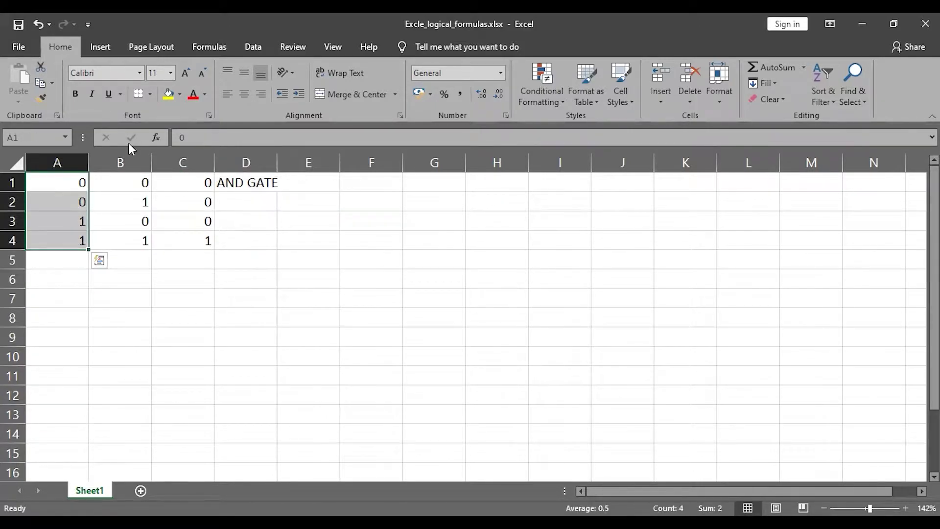
# Copy the input values in A1:B4 and paste them into the block starting at cell A7.
pyautogui.click(127, 177)
pyautogui.hotkey('shift', 'Down')
pyautogui.hotkey('shift', 'Down')
pyautogui.hotkey('shift', 'Down')
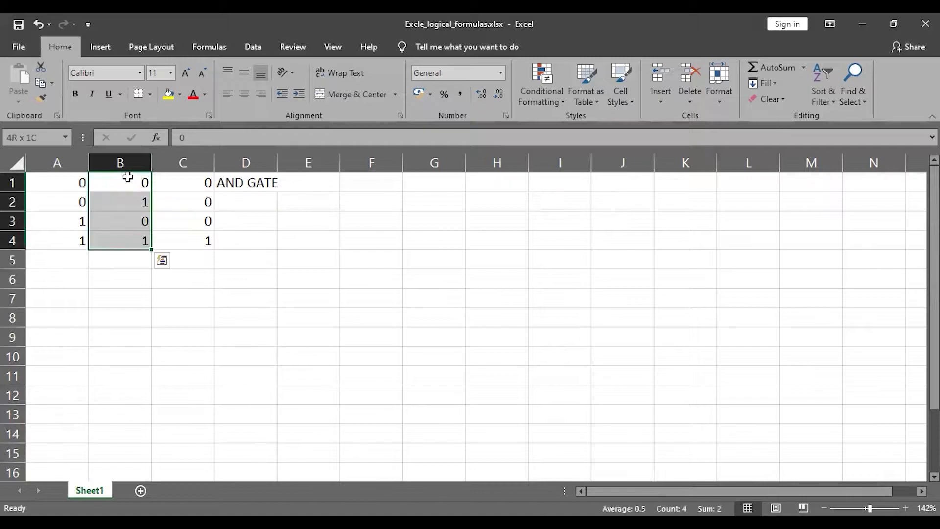
pyautogui.hotkey('shift', 'Left')
pyautogui.hotkey('ctrl', 'c')
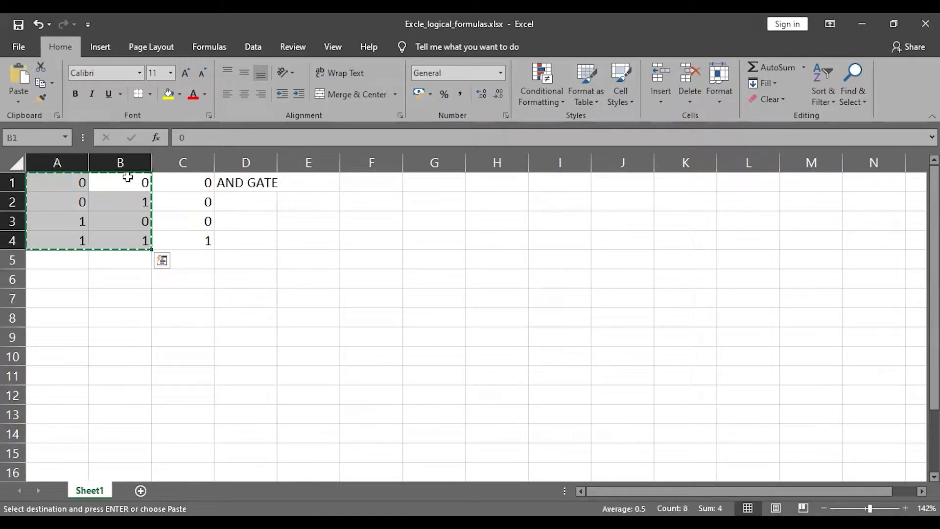
pyautogui.click(66, 297)
pyautogui.hotkey('ctrl', 'v')
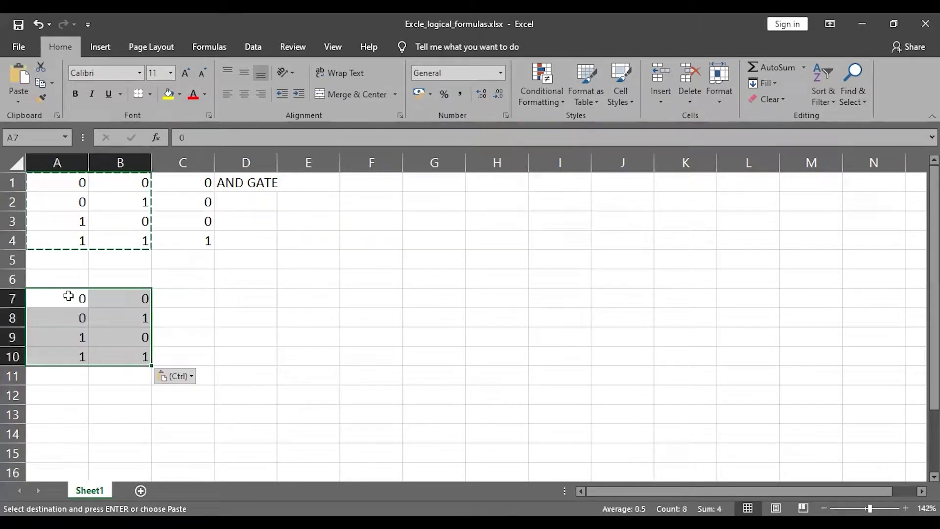
# Enter the formula =A7+B7 in cell C7 to add the two inputs of the second table's first row.
pyautogui.doubleClick(182, 295)
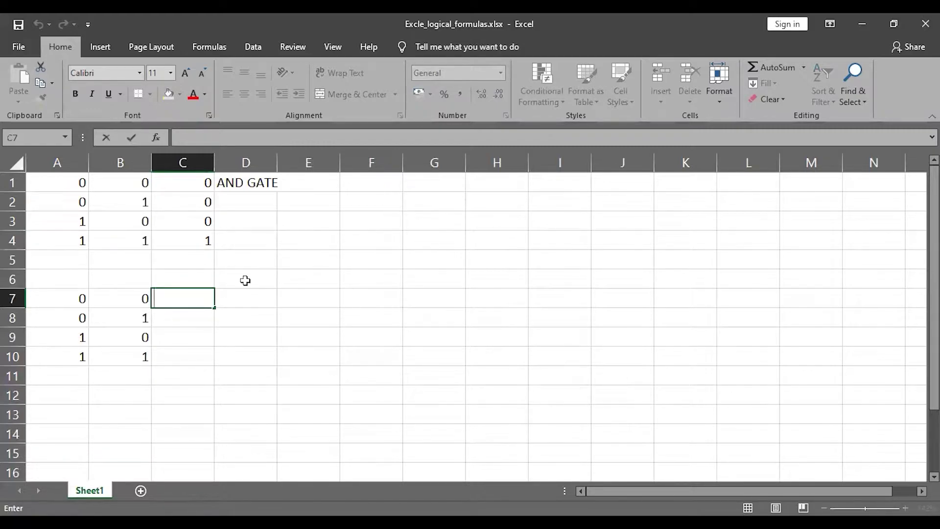
pyautogui.write('=')
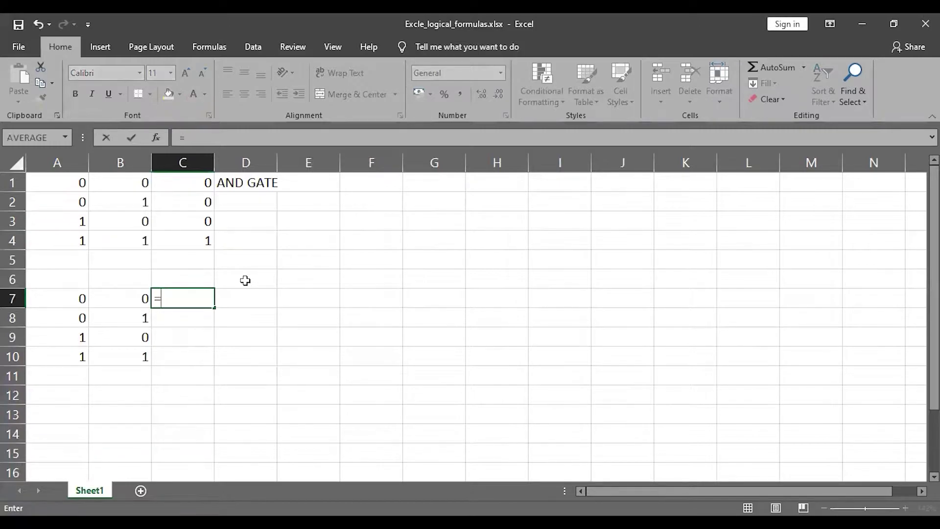
pyautogui.click(84, 298)
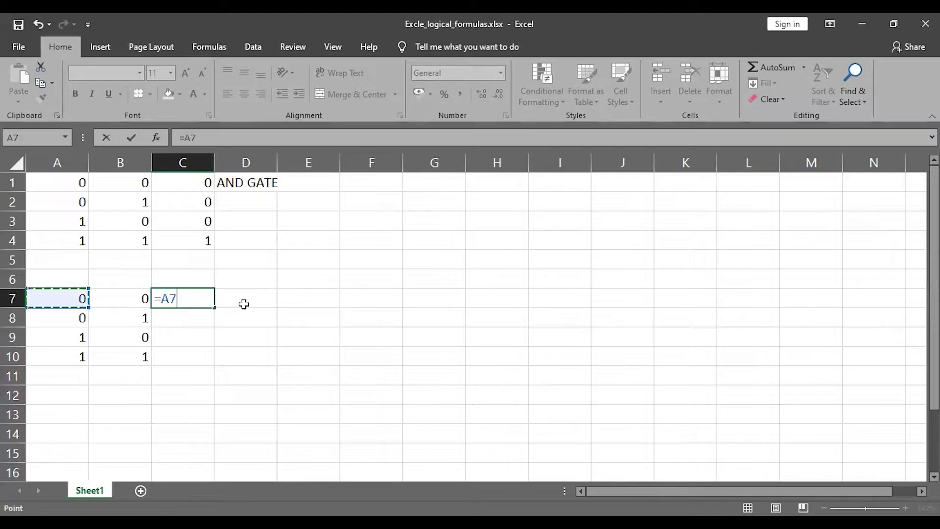
pyautogui.write('+')
pyautogui.click(126, 301)
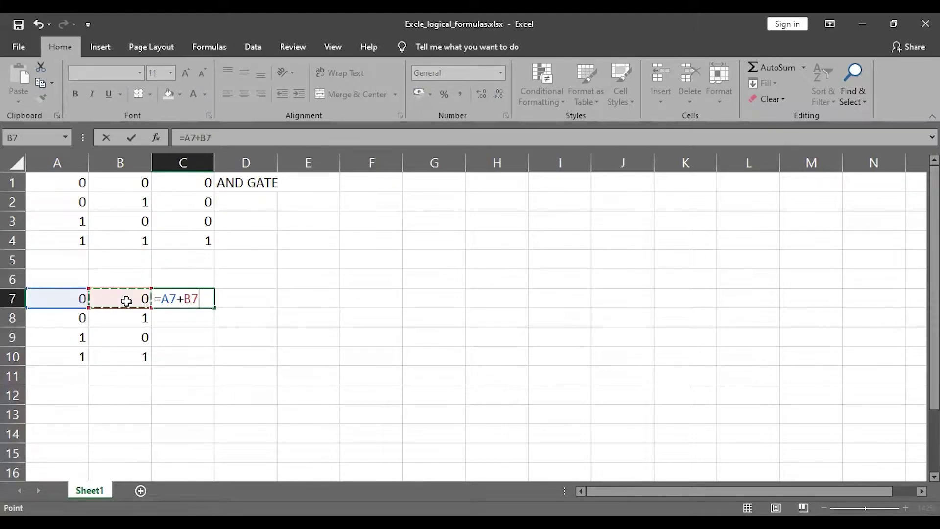
pyautogui.press('Return')
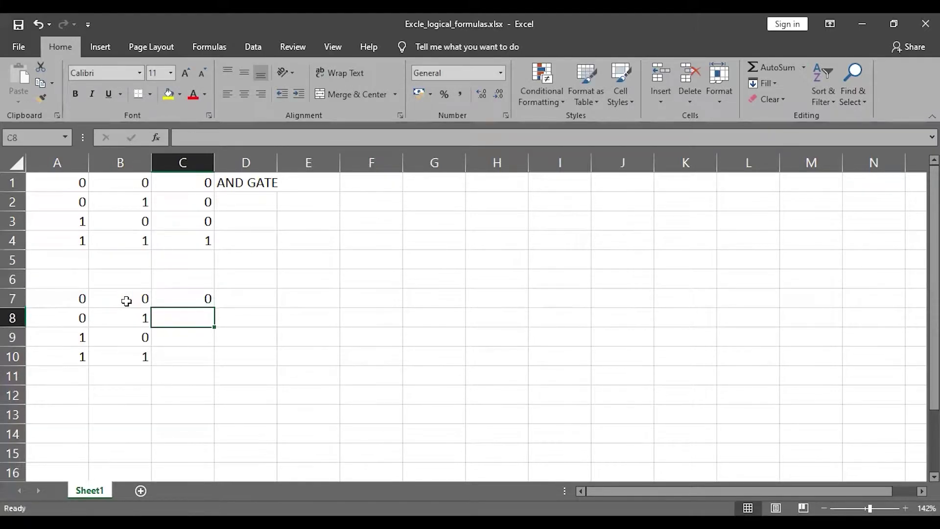
# Fill the addition formula in C7 down to cell C10.
pyautogui.click(196, 300)
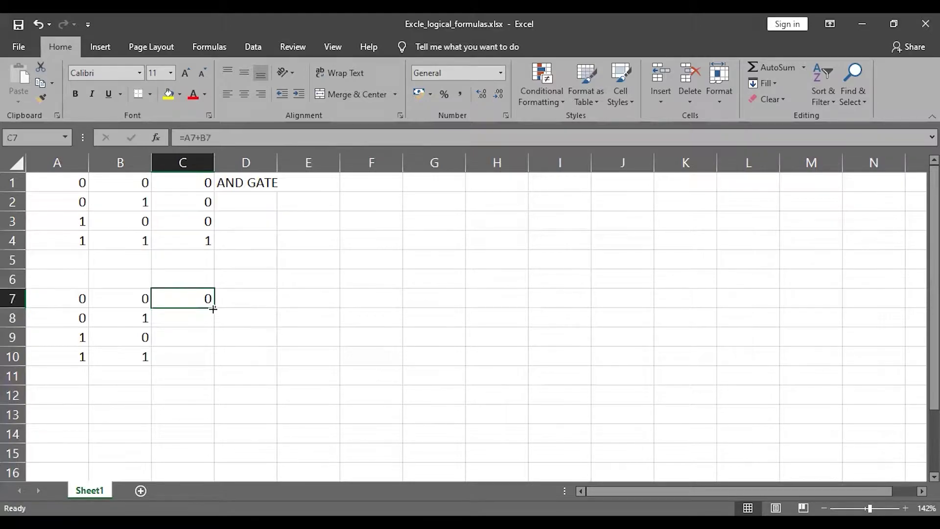
pyautogui.moveTo(213, 309); pyautogui.dragTo(215, 362)
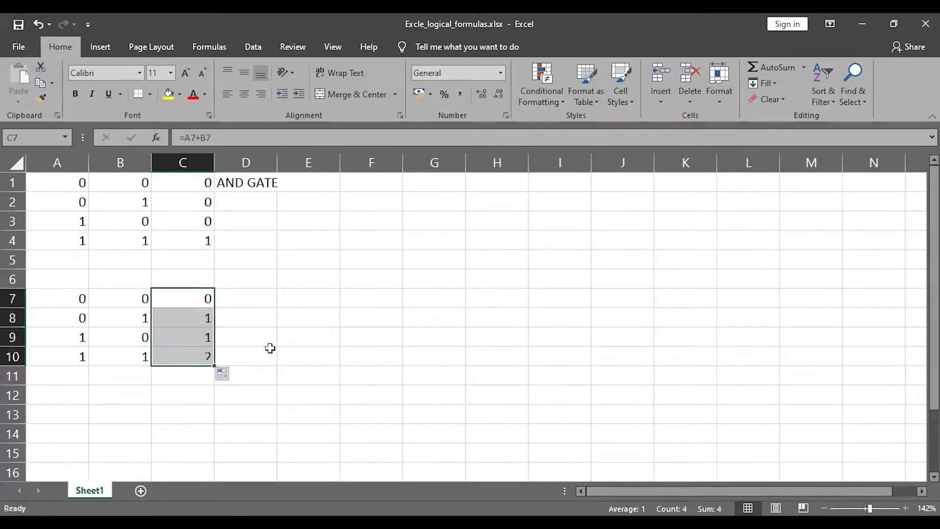
pyautogui.click(260, 318)
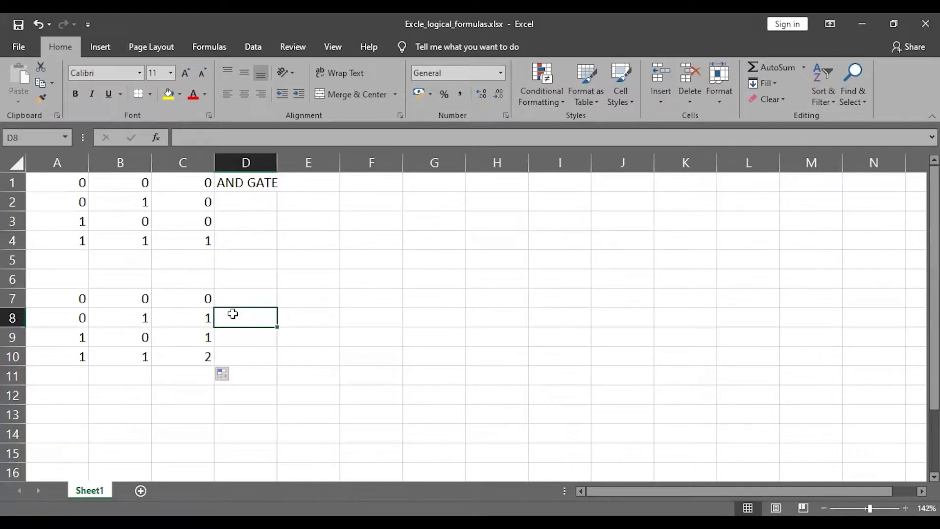
# Replace the addition formula in cell C10 with the value 1.
pyautogui.doubleClick(198, 357)
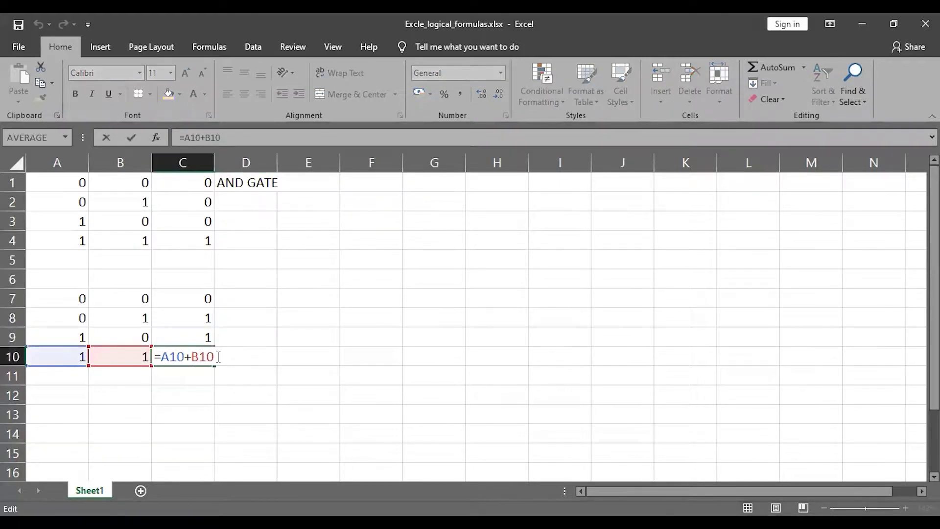
pyautogui.click(216, 357)
pyautogui.press('BackSpace')
pyautogui.press('BackSpace')
pyautogui.press('BackSpace')
pyautogui.press('BackSpace')
pyautogui.press('BackSpace')
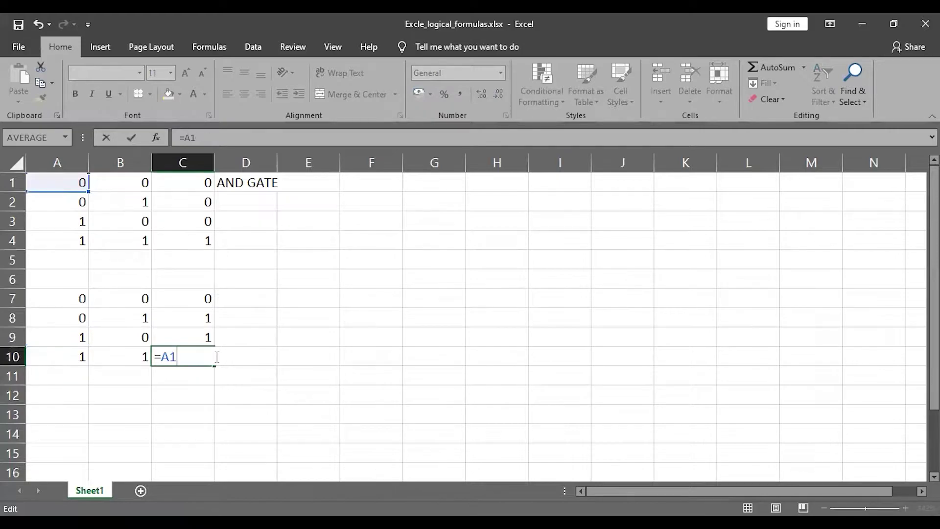
pyautogui.press('BackSpace')
pyautogui.press('BackSpace')
pyautogui.press('BackSpace')
pyautogui.write('1')
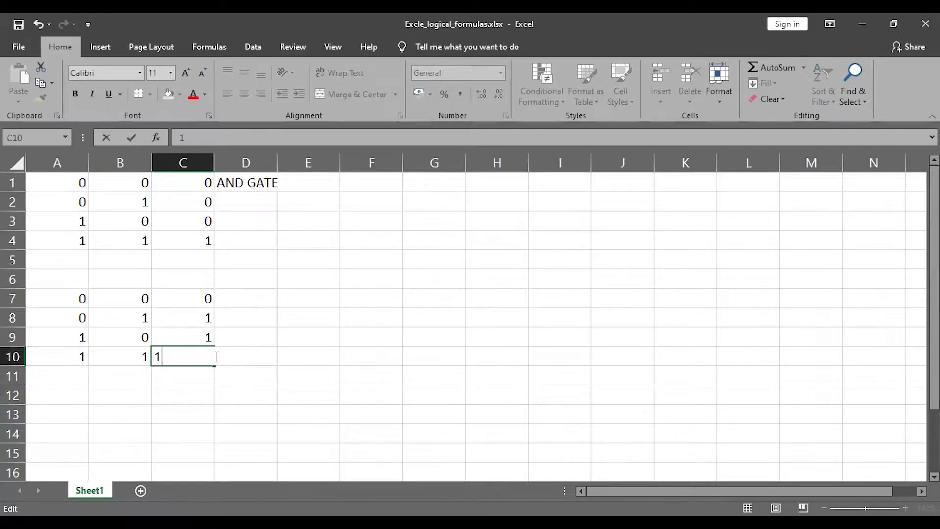
pyautogui.press('Return')
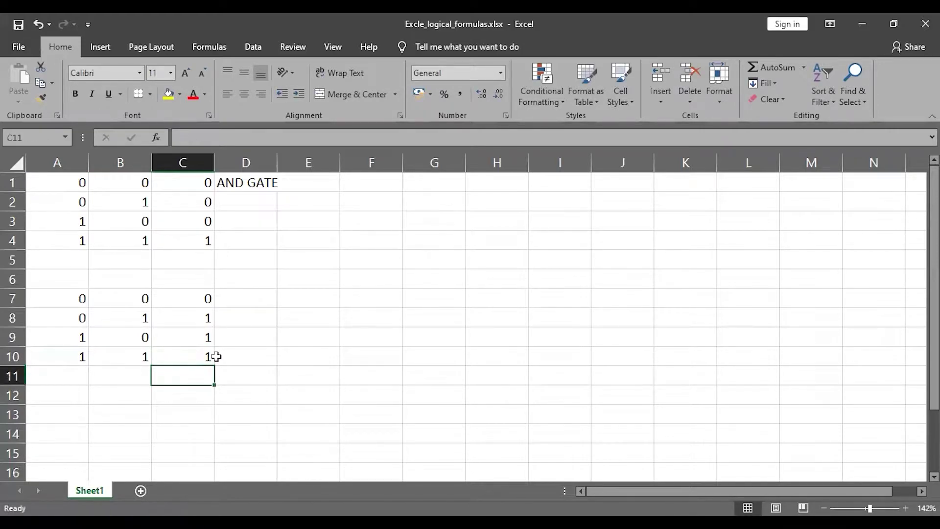
# Label the addition truth table by entering OR GATE in cell D7.
pyautogui.doubleClick(238, 292)
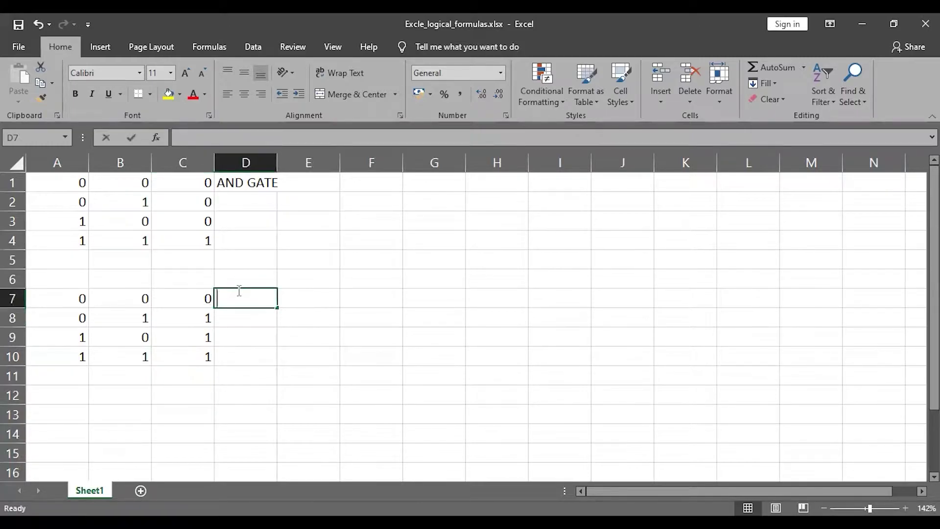
pyautogui.write('OR ')
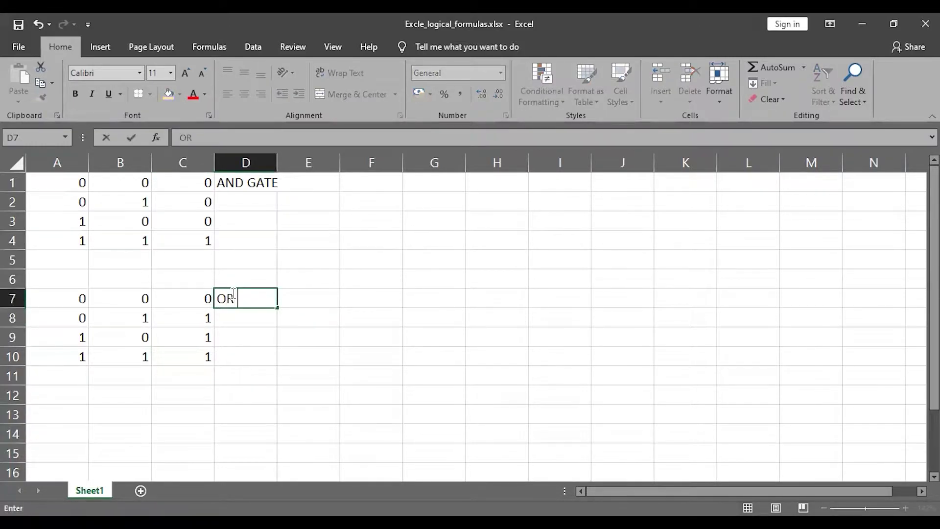
pyautogui.write('GATE')
pyautogui.press('Return')
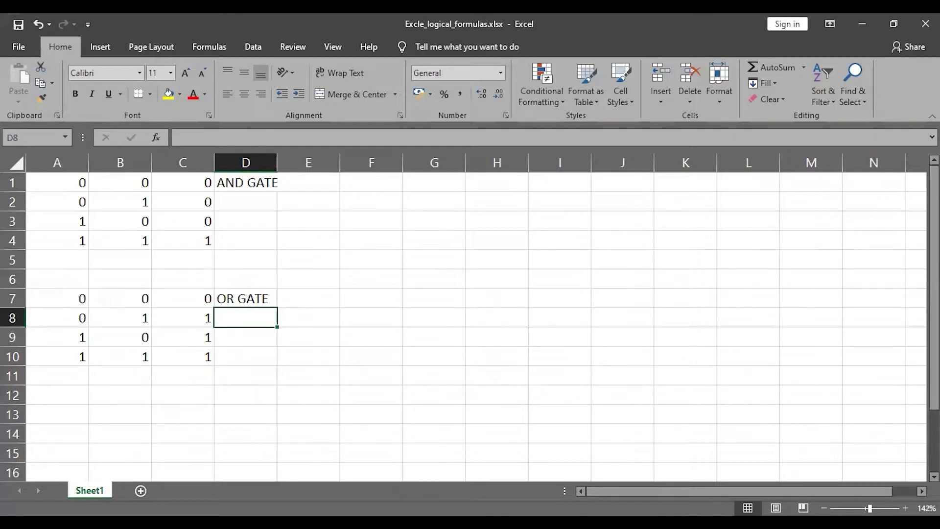
# Rename the worksheet holding both gate tables as Truth_tables.
pyautogui.rightClick(93, 490)
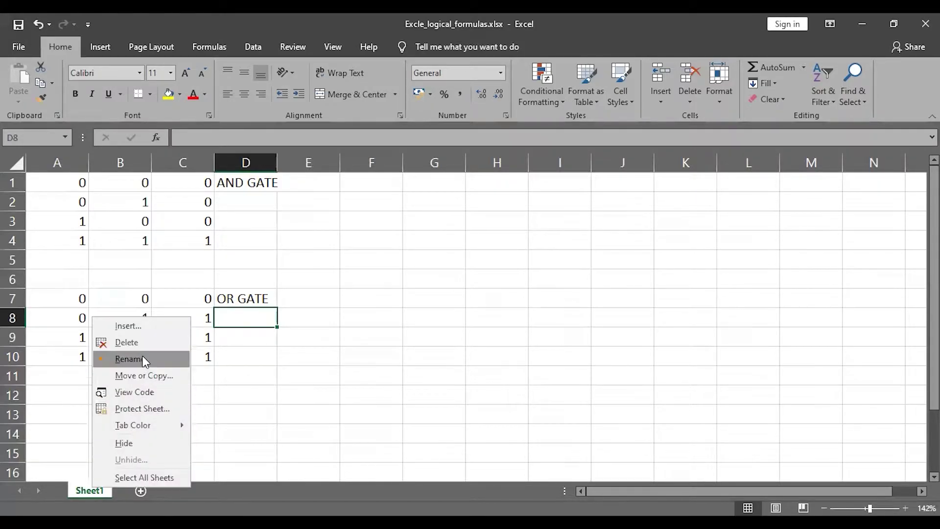
pyautogui.click(128, 359)
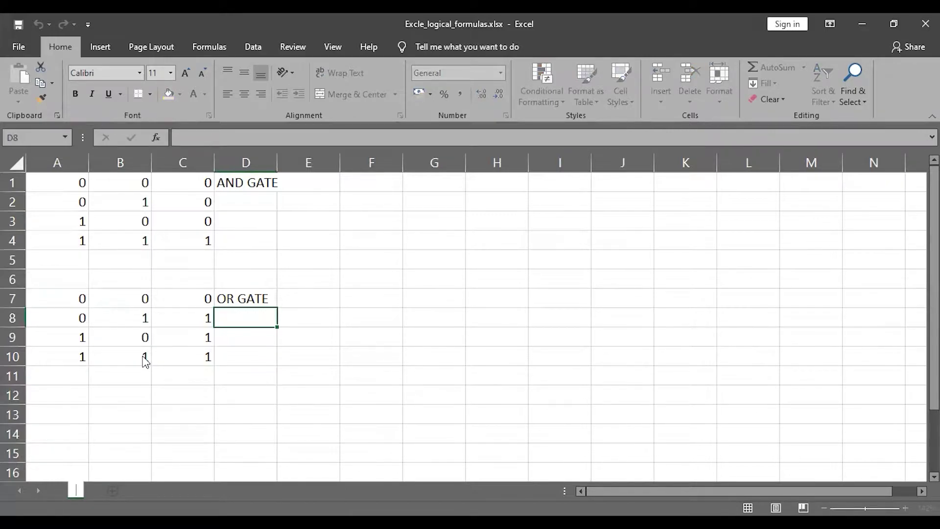
pyautogui.write('Truth')
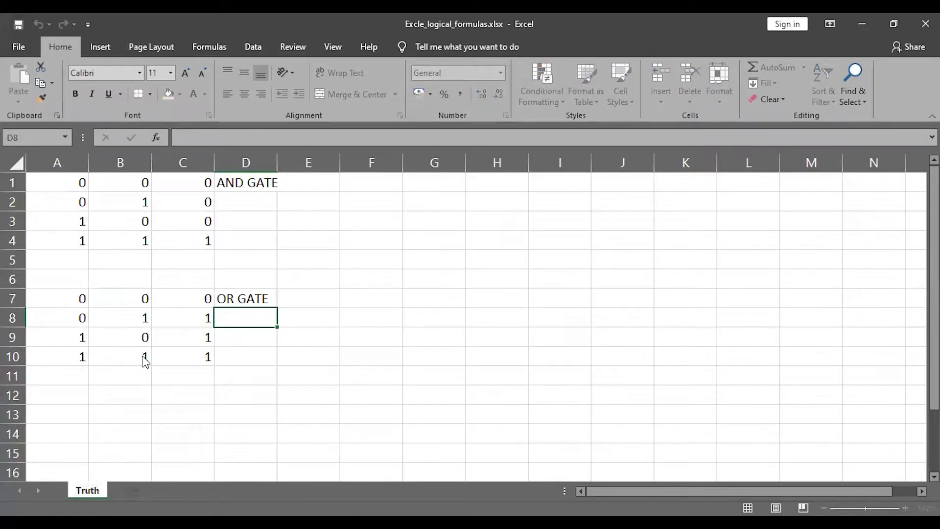
pyautogui.write('_tables')
pyautogui.press('Return')
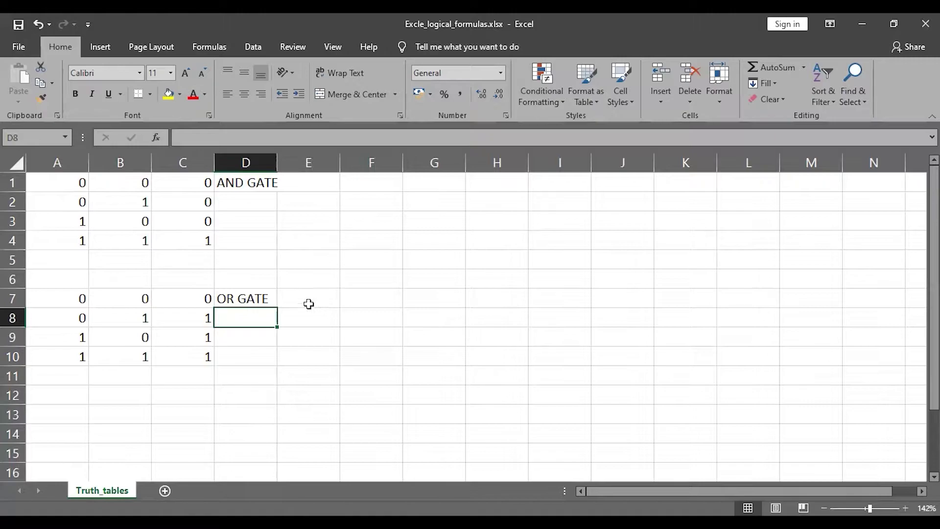
pyautogui.click(51, 182)
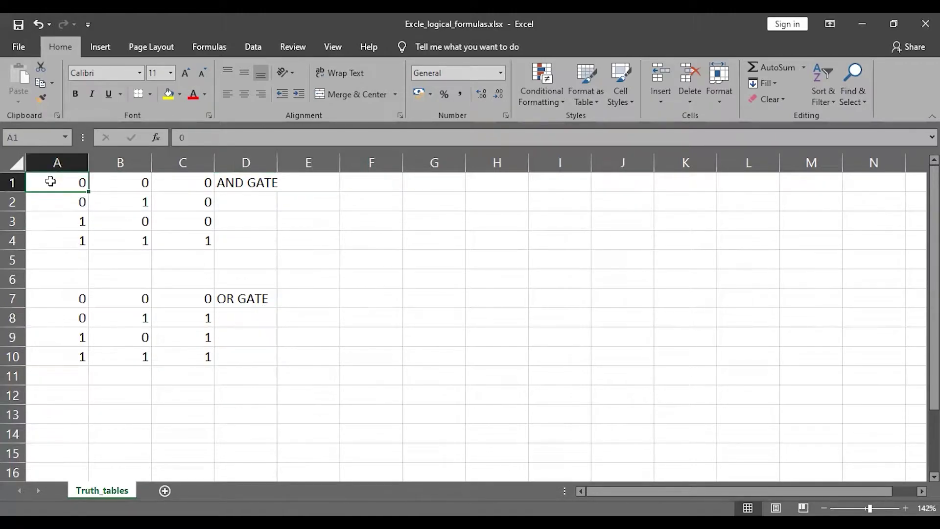
pyautogui.click(64, 296)
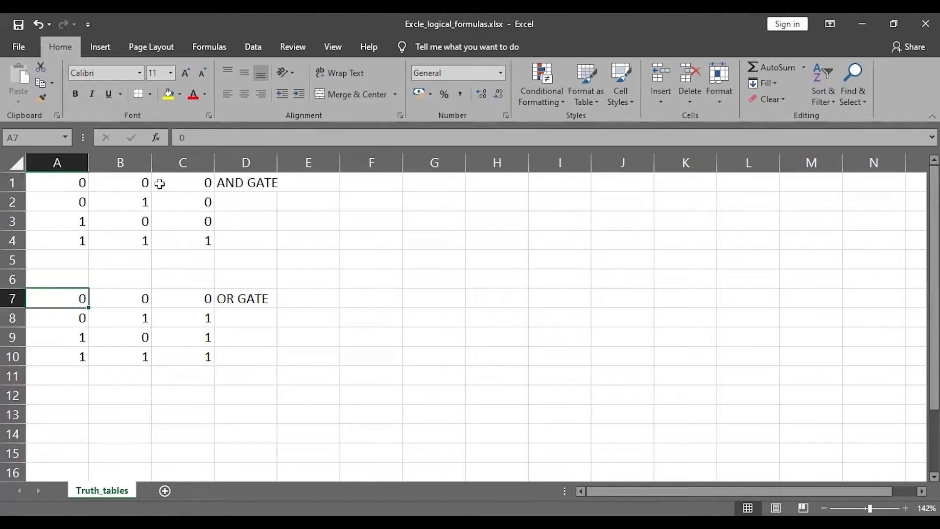
pyautogui.click(64, 181)
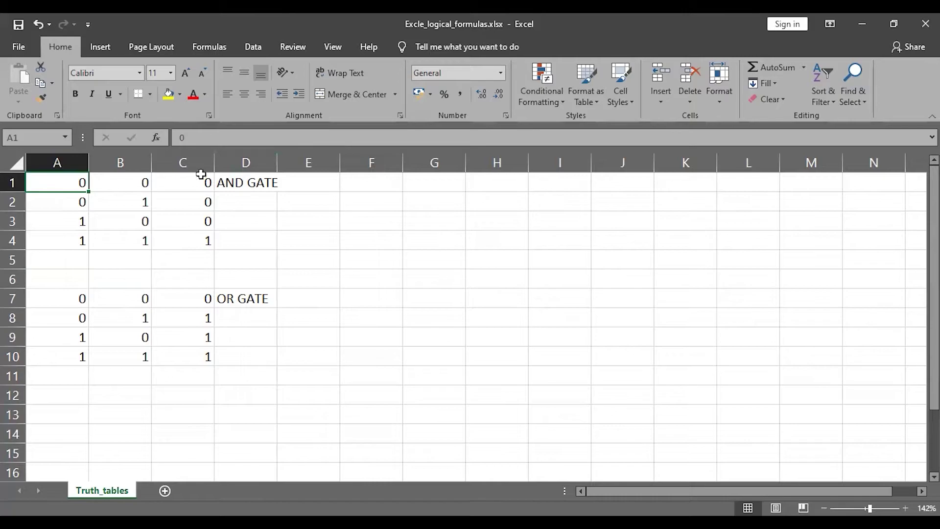
pyautogui.click(65, 300)
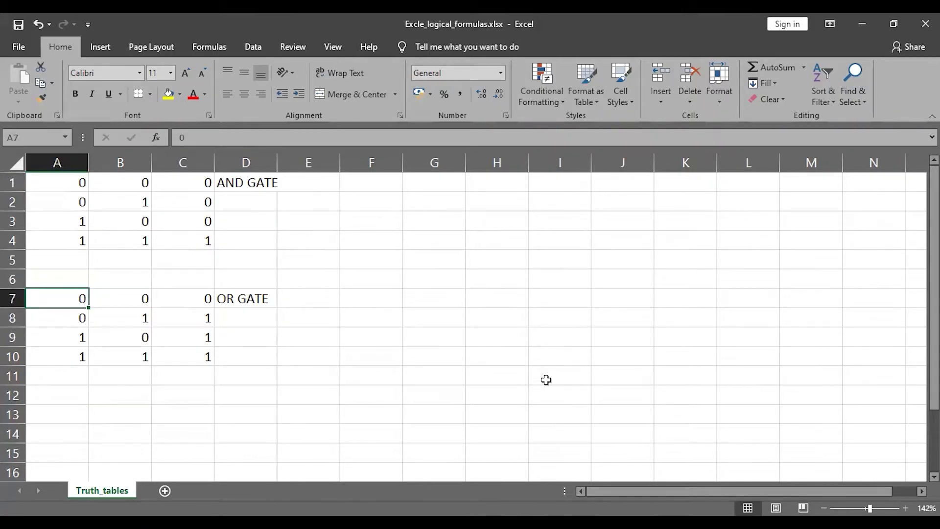
# Add a new worksheet to the workbook and name it logical_functions.
pyautogui.click(165, 489)
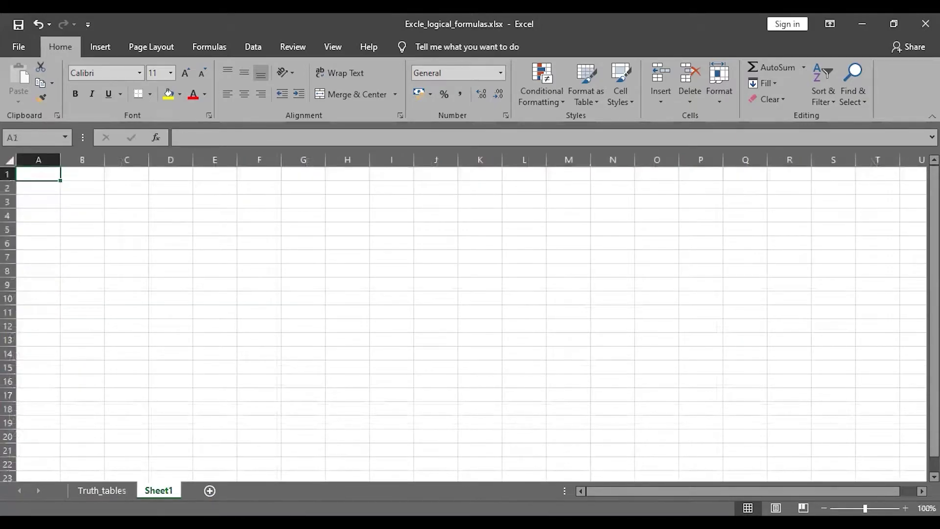
pyautogui.rightClick(157, 489)
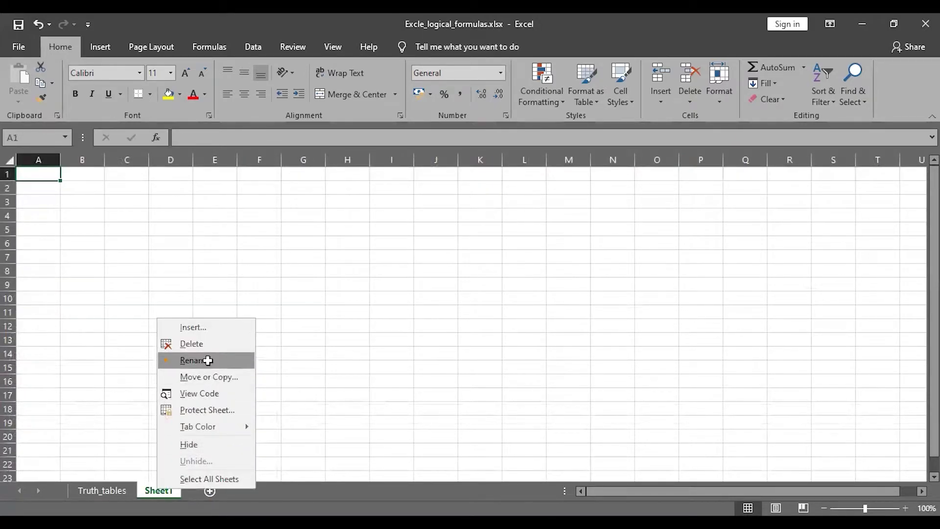
pyautogui.click(208, 361)
pyautogui.press('BackSpace')
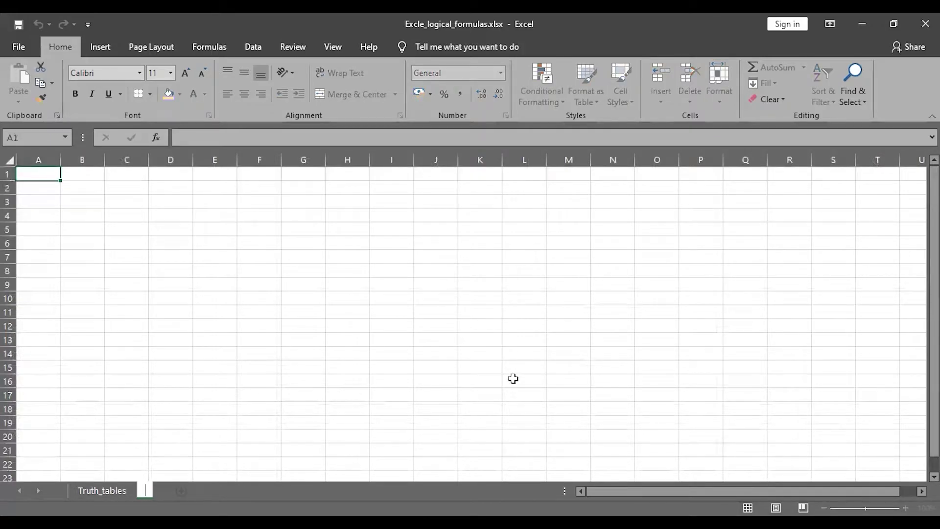
pyautogui.write('logical')
pyautogui.press('Return')
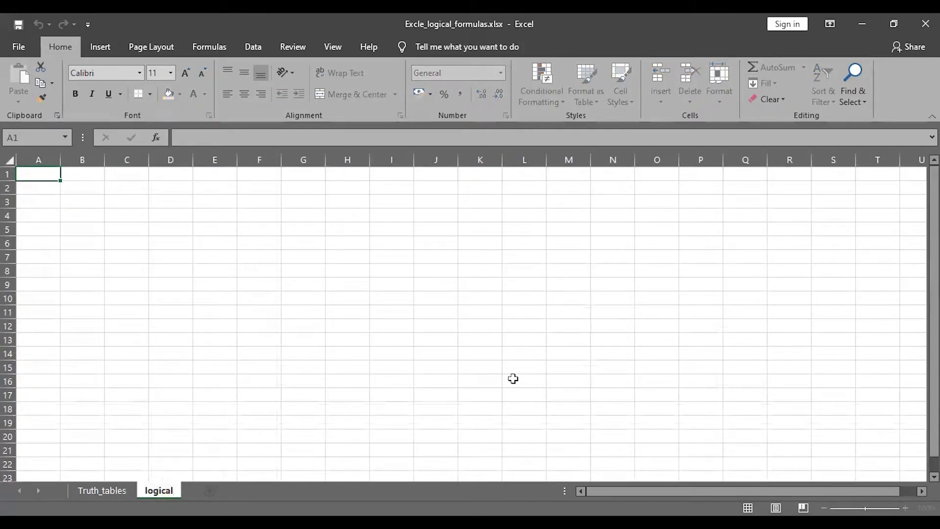
pyautogui.write('_functions')
pyautogui.press('Return')
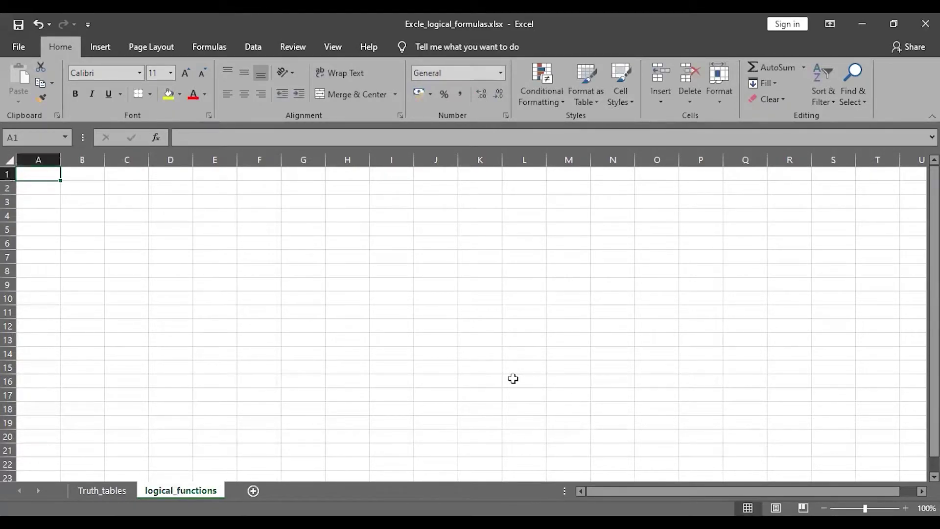
pyautogui.scroll(3, 346, 310)
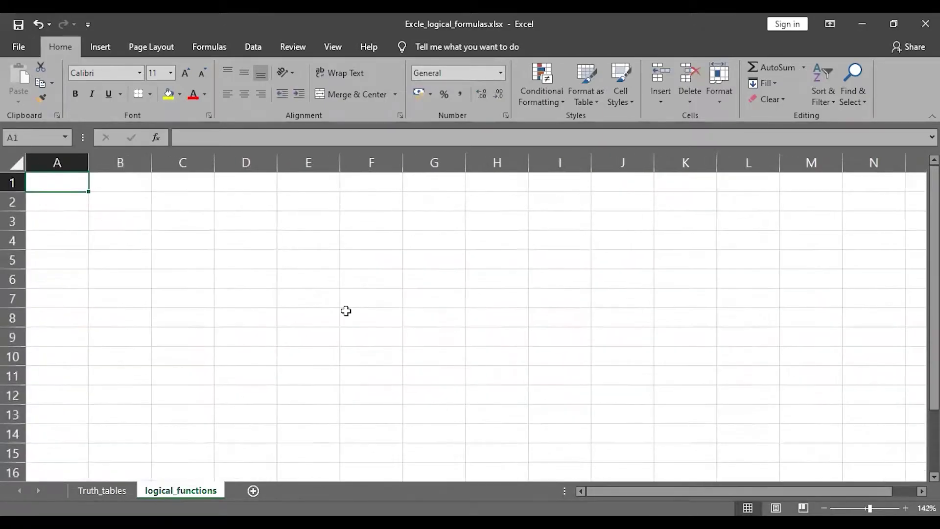
pyautogui.click(197, 239)
pyautogui.click(72, 185)
pyautogui.hotkey('alt', 'Tab')
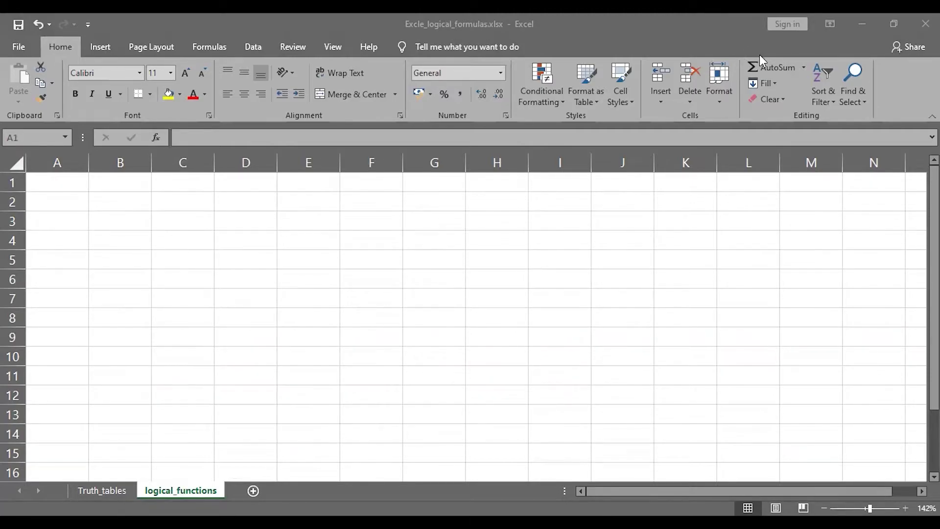
pyautogui.click(56, 177)
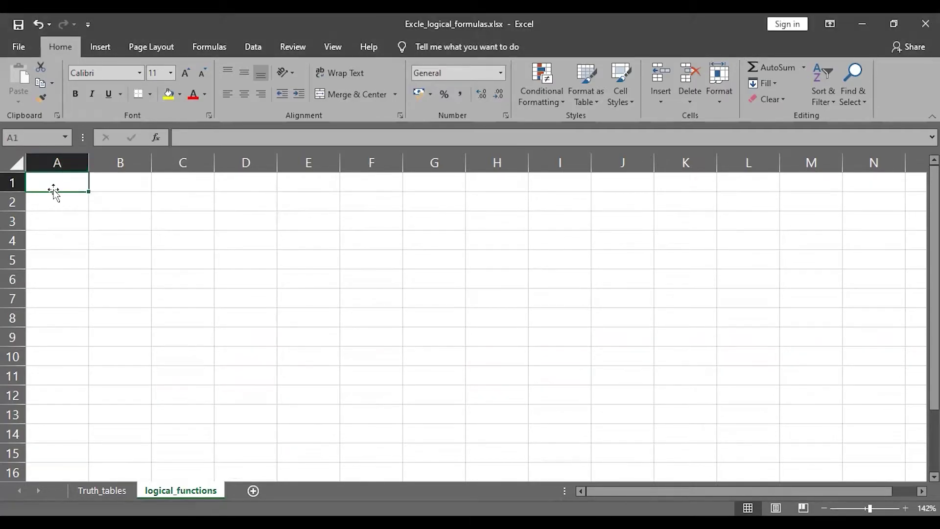
pyautogui.doubleClick(53, 188)
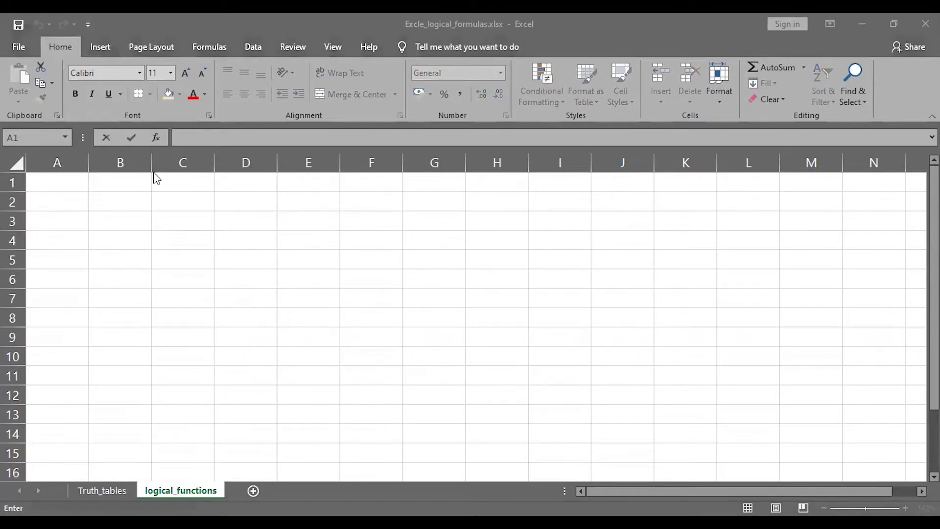
pyautogui.press('Return')
pyautogui.press('F2')
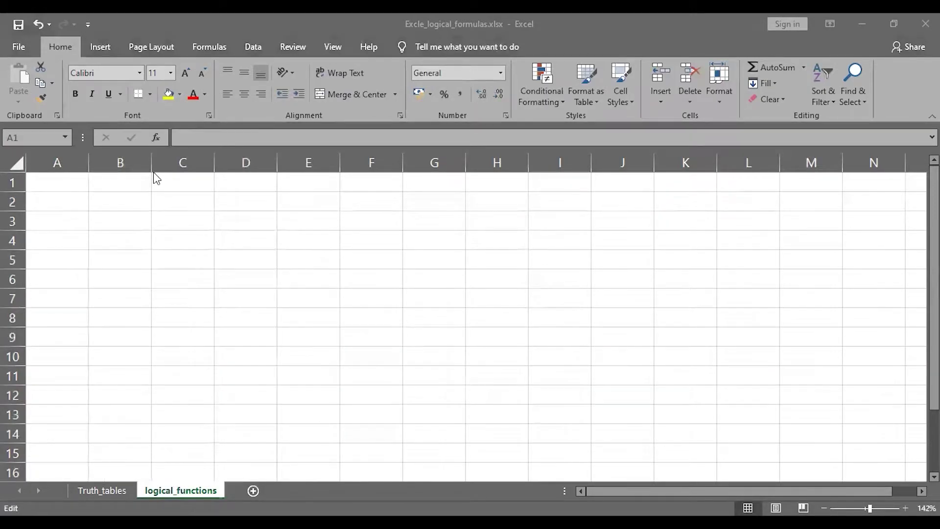
# Enter the formula =AND(TRUE,TRUE) in cell B2 of the logical_functions sheet.
pyautogui.click(59, 205)
pyautogui.click(109, 201)
pyautogui.doubleClick(147, 197)
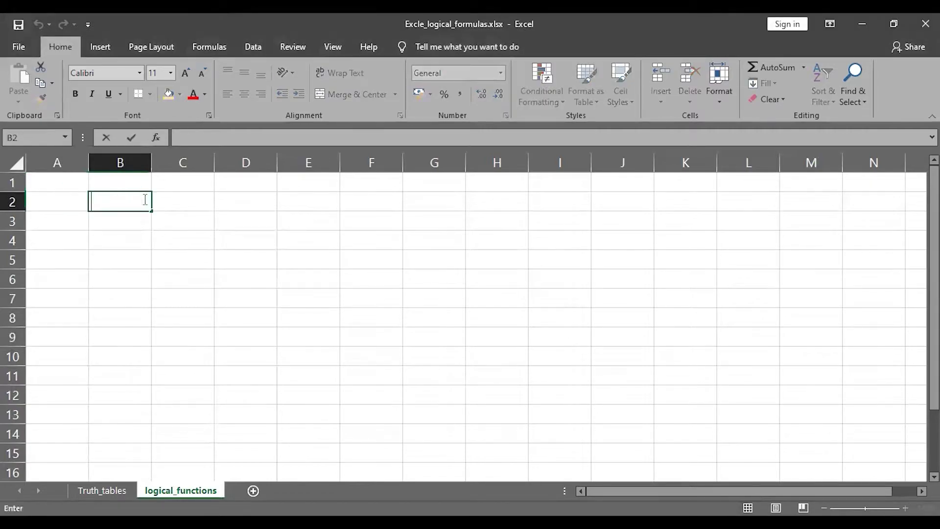
pyautogui.write('=')
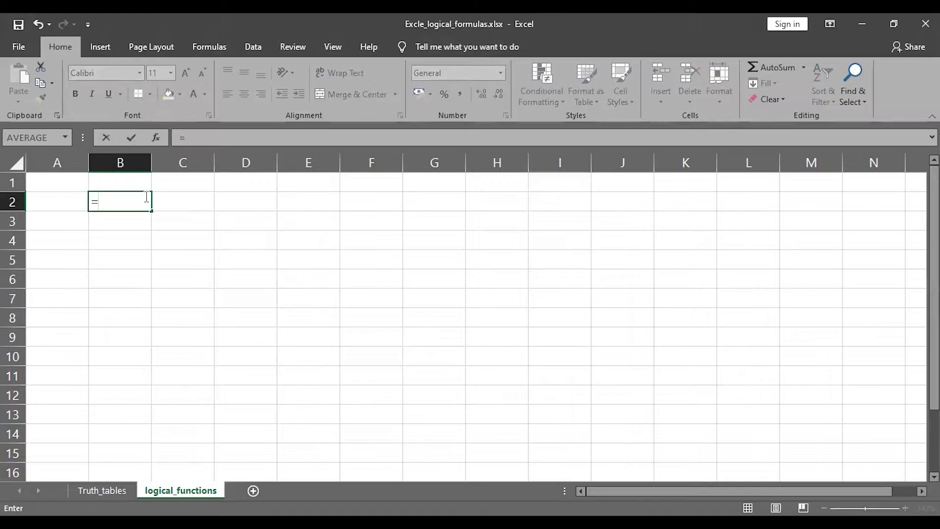
pyautogui.write('AN')
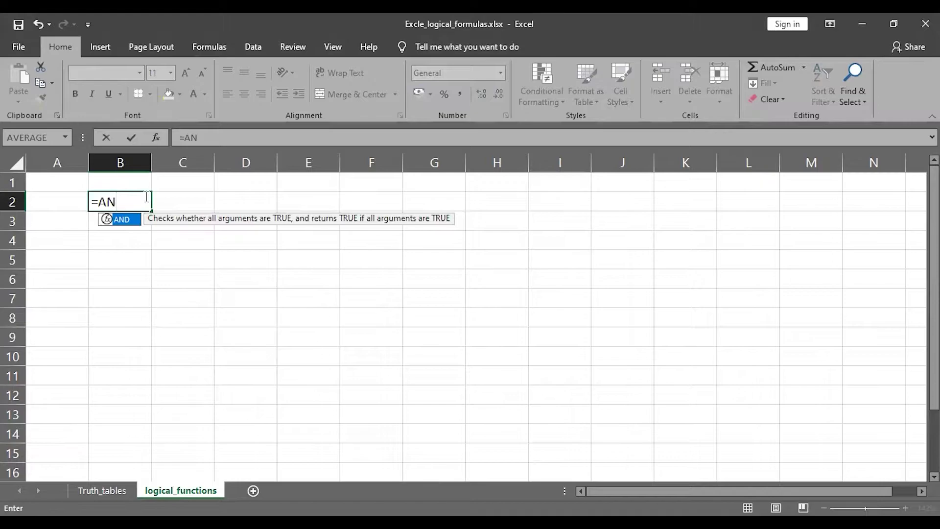
pyautogui.write('D(')
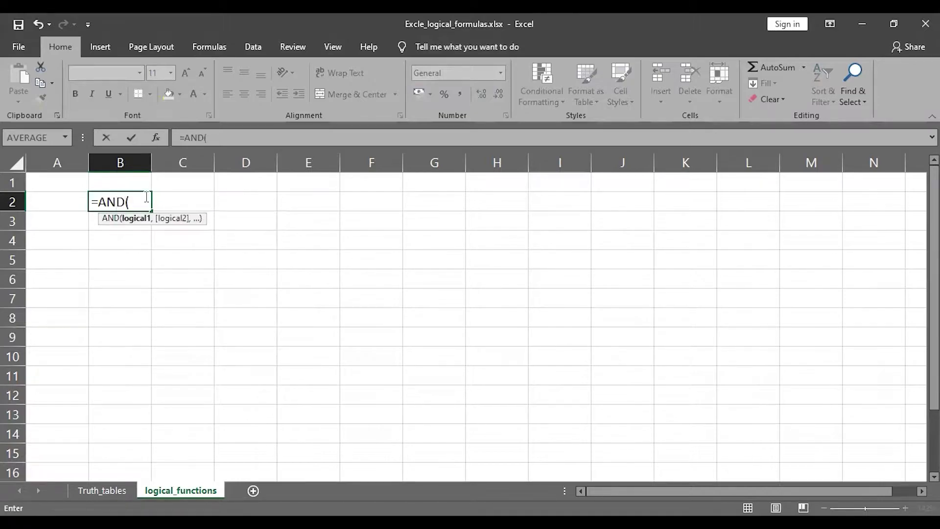
pyautogui.write('Tr')
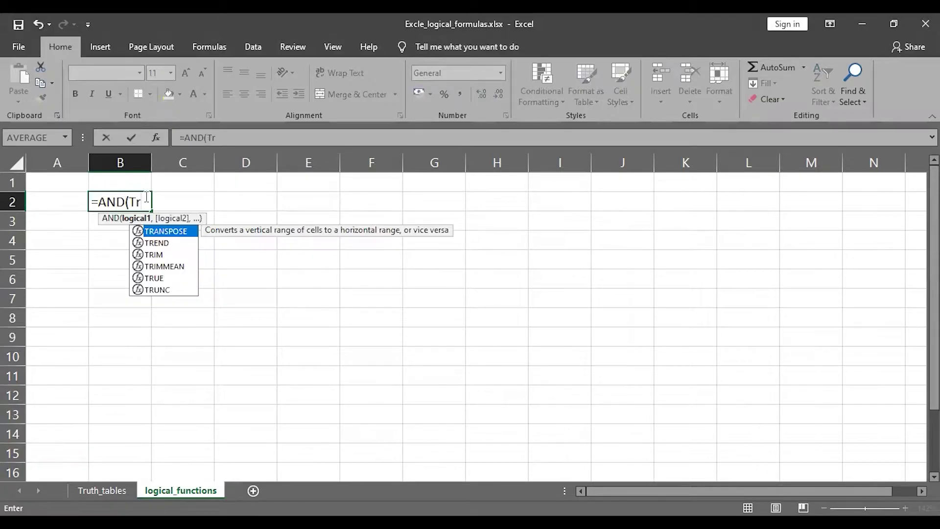
pyautogui.write('UE')
pyautogui.press('Tab')
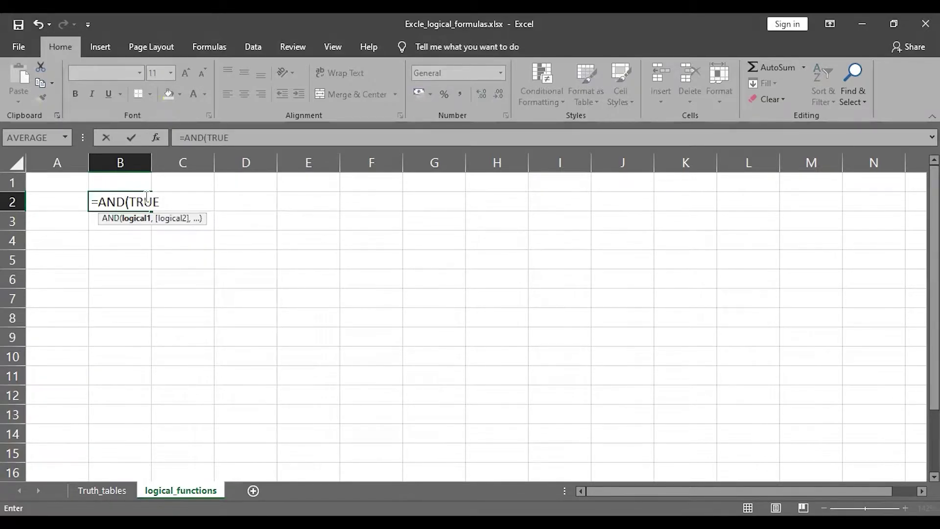
pyautogui.write(',TRUE)')
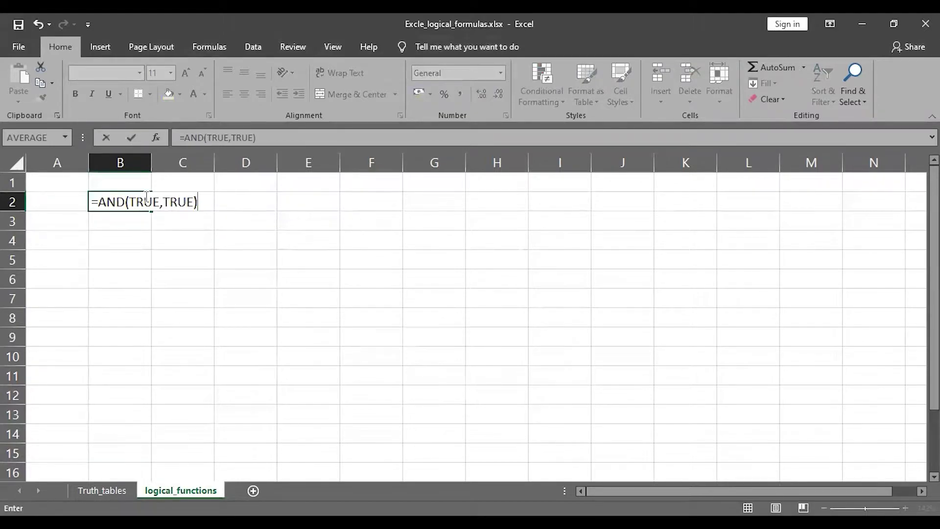
pyautogui.press('Return')
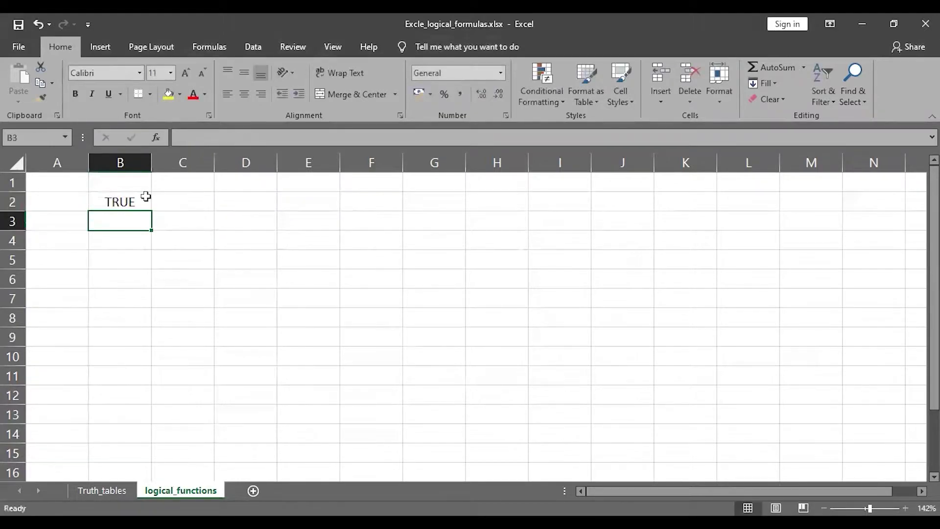
# Enter an AND formula in cell B3 with the numeric arguments 3 and 1.
pyautogui.doubleClick(117, 223)
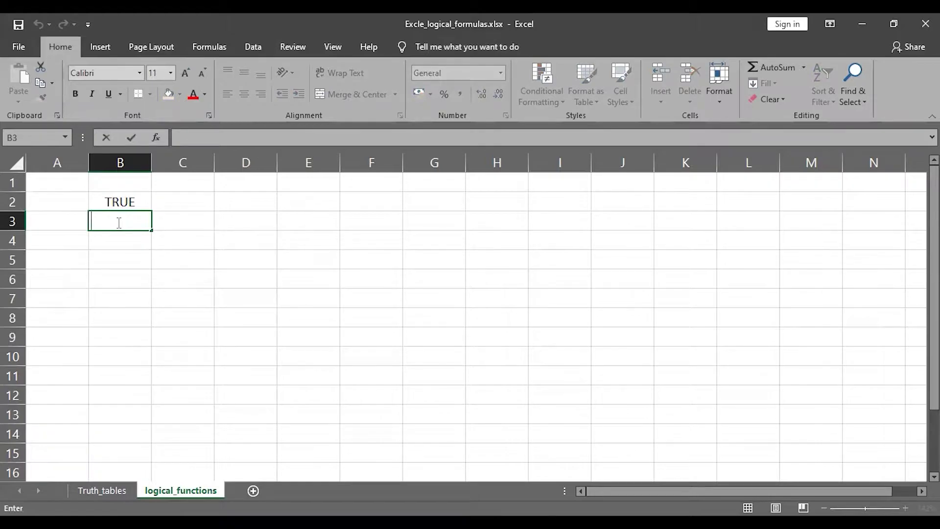
pyautogui.write('=')
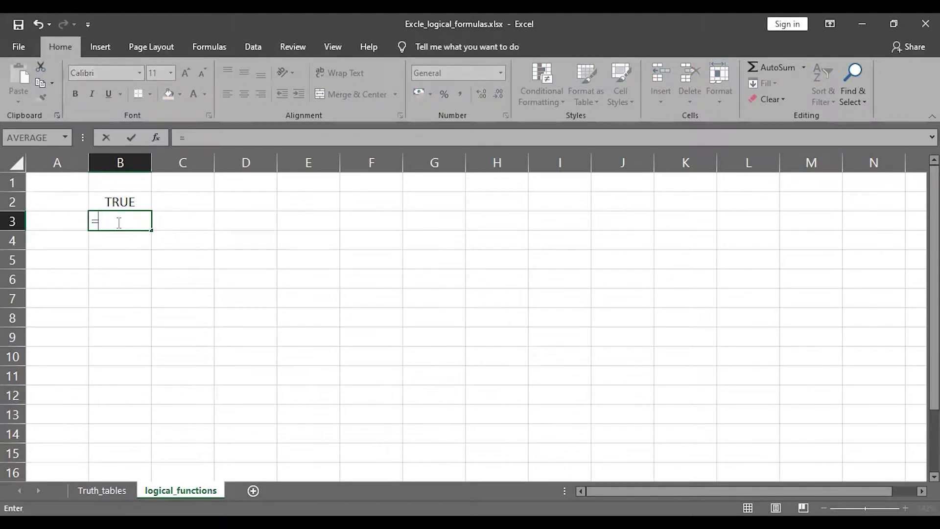
pyautogui.write('AND')
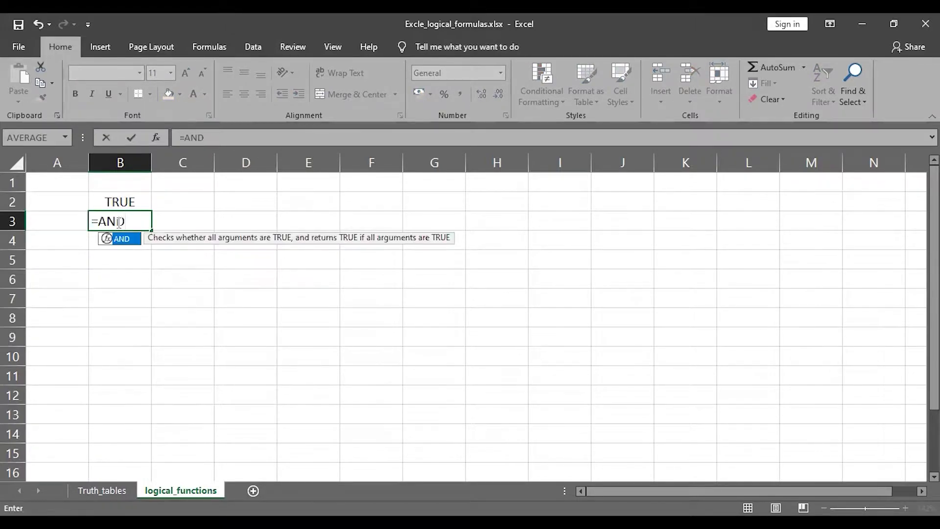
pyautogui.write('(')
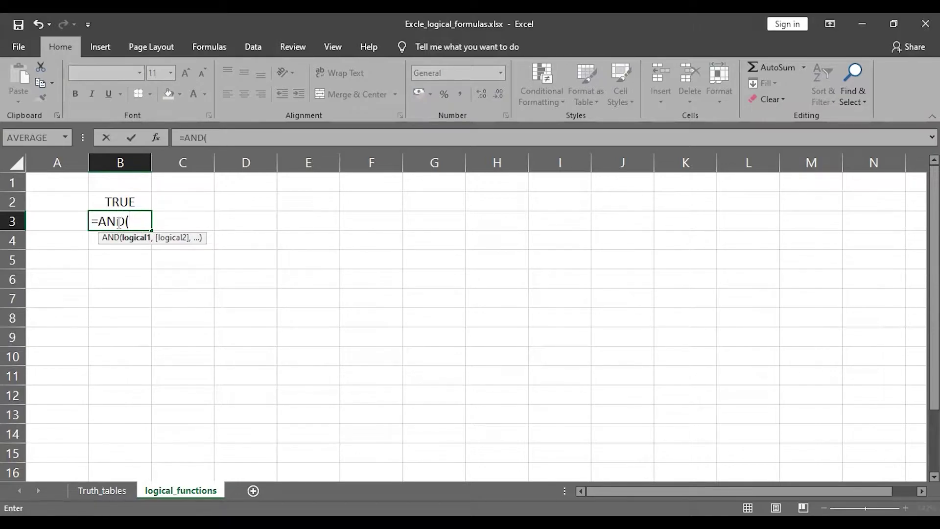
pyautogui.write('3.1')
pyautogui.press('BackSpace')
pyautogui.press('BackSpace')
pyautogui.write(',1)')
pyautogui.press('Return')
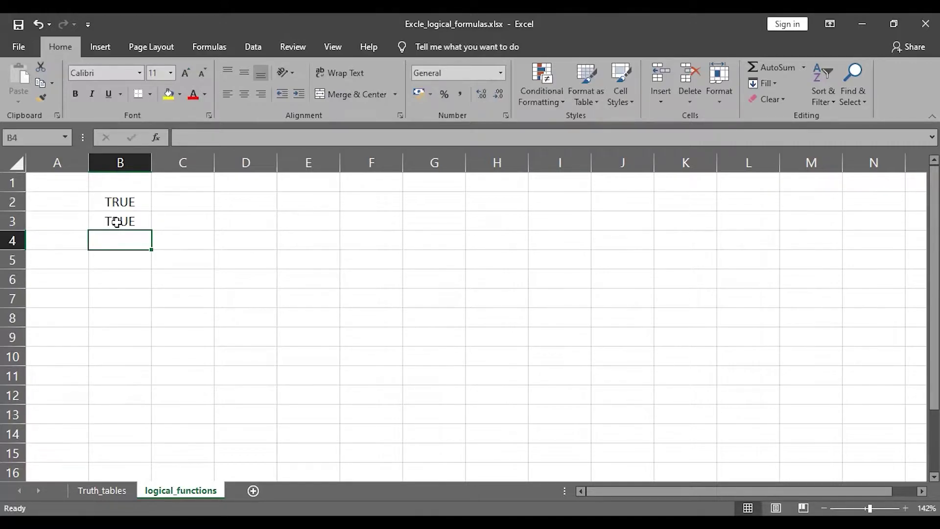
# Enter an AND formula in cell B4 with the numeric arguments 3 and 0.
pyautogui.doubleClick(116, 243)
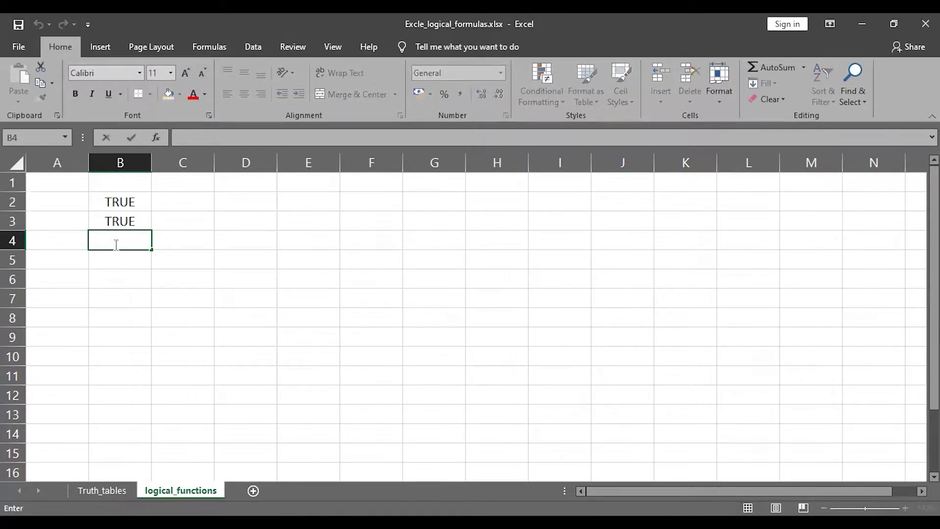
pyautogui.write('=AND')
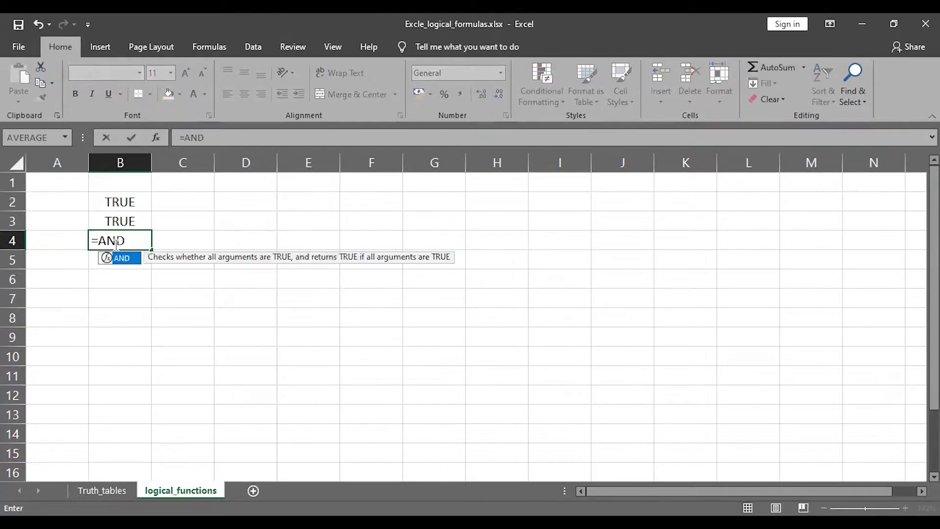
pyautogui.write('(1,0)')
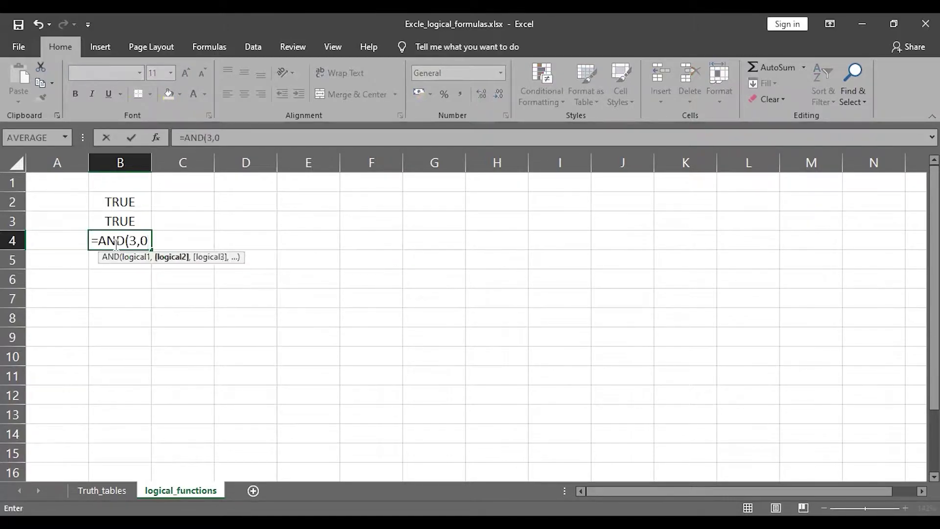
pyautogui.press('Return')
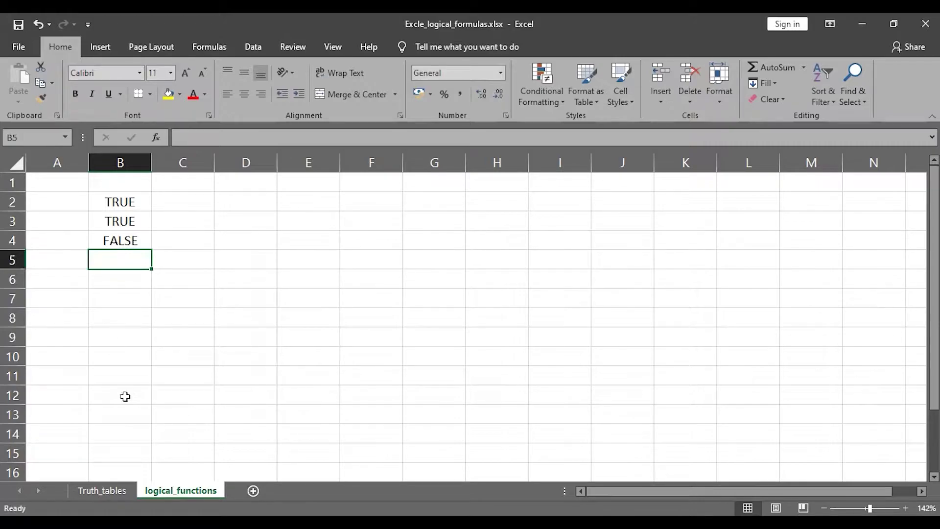
# Consult the gate tables on the Truth_tables sheet, and enter 10, 20 and 0 in cells D1, E1 and F1 of logical_functions.
pyautogui.click(92, 490)
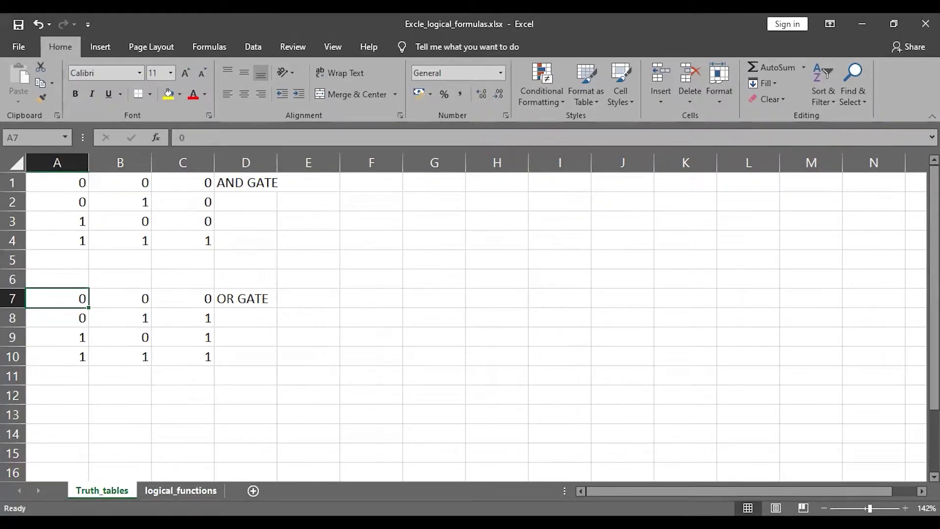
pyautogui.click(181, 490)
pyautogui.doubleClick(127, 264)
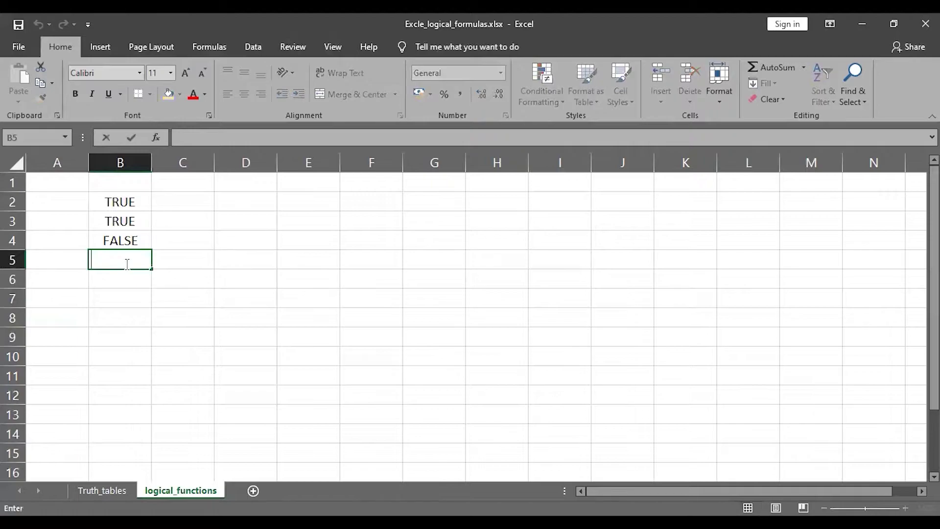
pyautogui.click(258, 182)
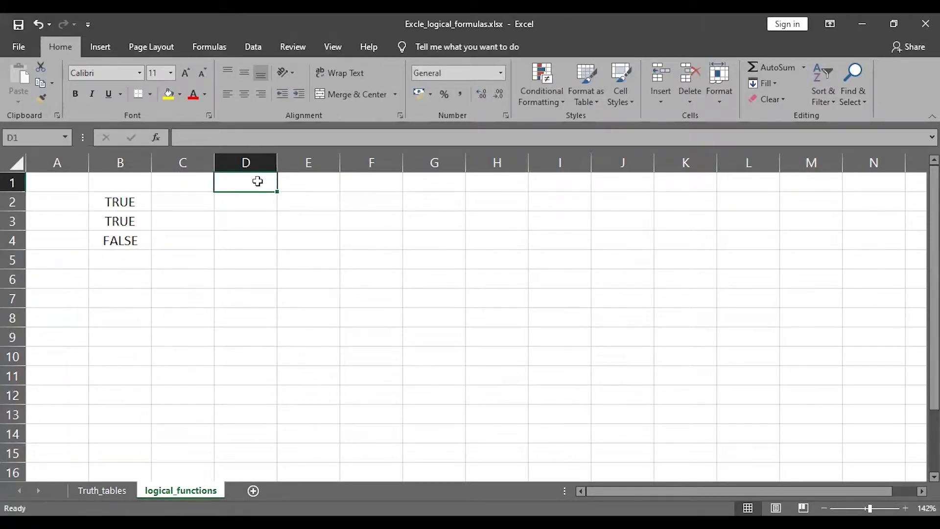
pyautogui.write('10')
pyautogui.press('Tab')
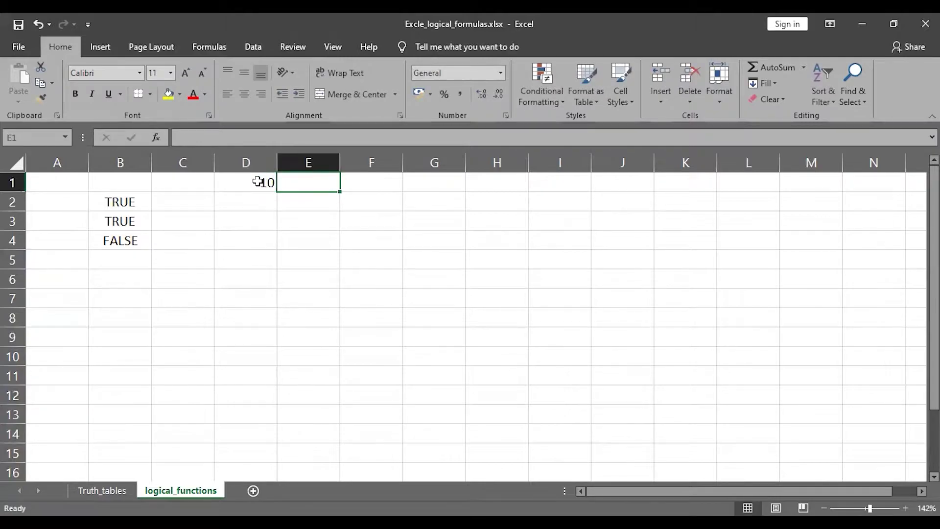
pyautogui.write('20')
pyautogui.press('Tab')
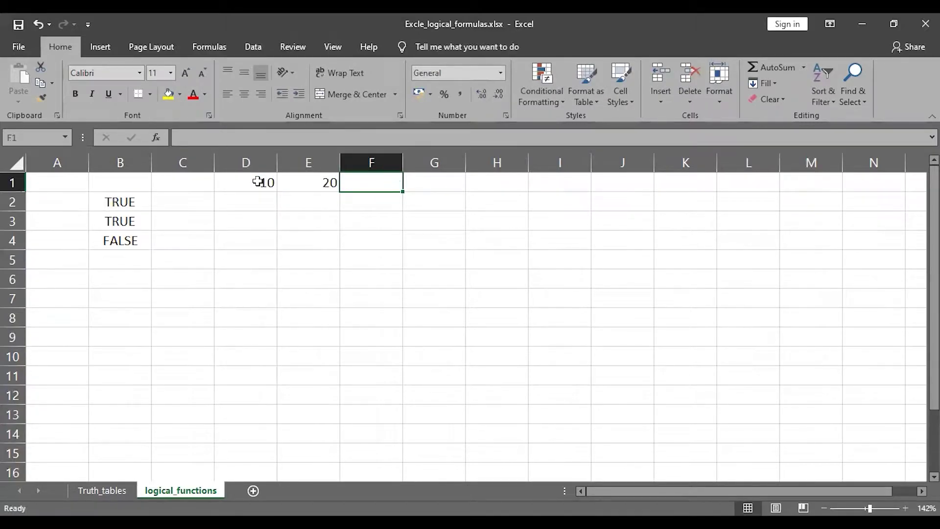
pyautogui.write('0')
pyautogui.press('Return')
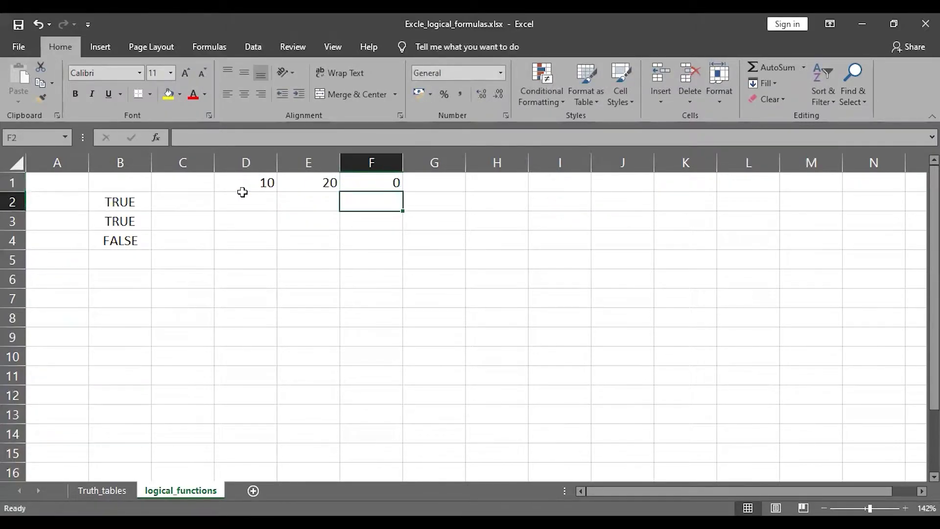
# Enter the formula =AND(D1,F1) in cell B5, referencing the cells that hold 10 and 0.
pyautogui.click(123, 260)
pyautogui.write('=')
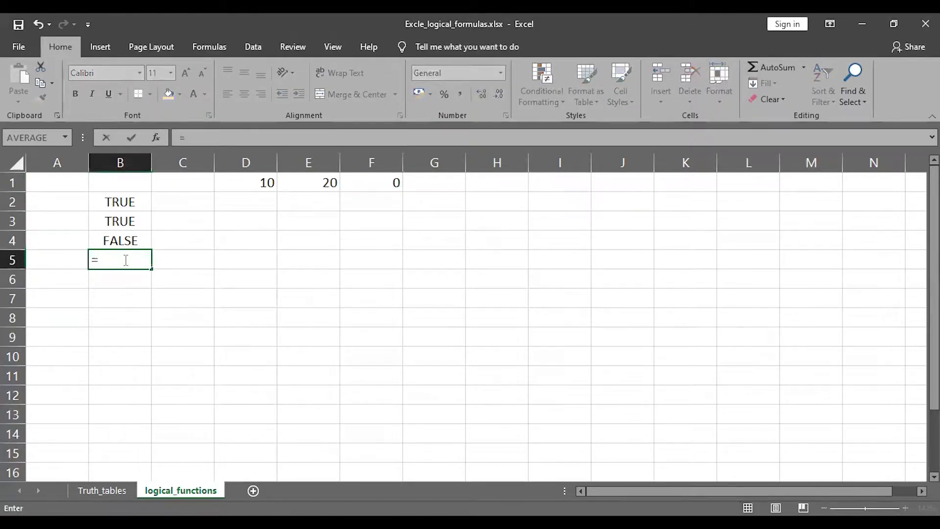
pyautogui.write('AND')
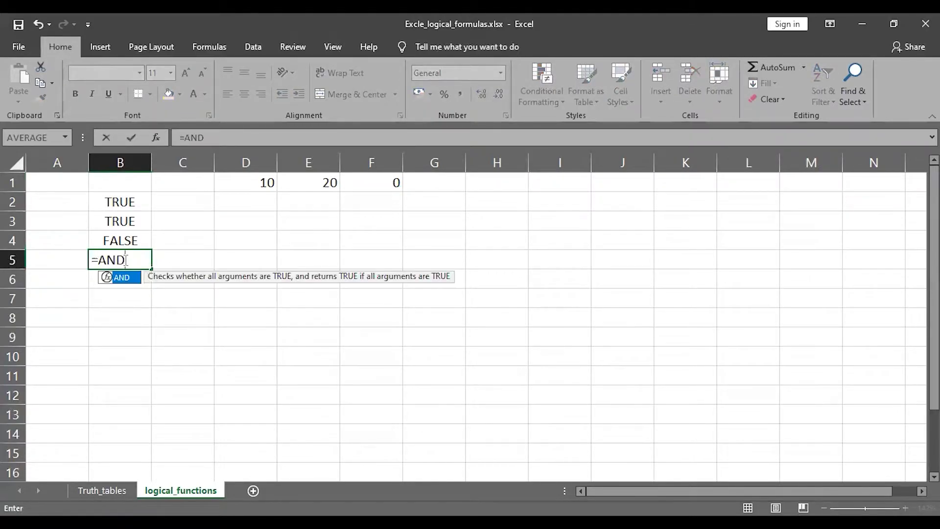
pyautogui.write('(')
pyautogui.click(247, 181)
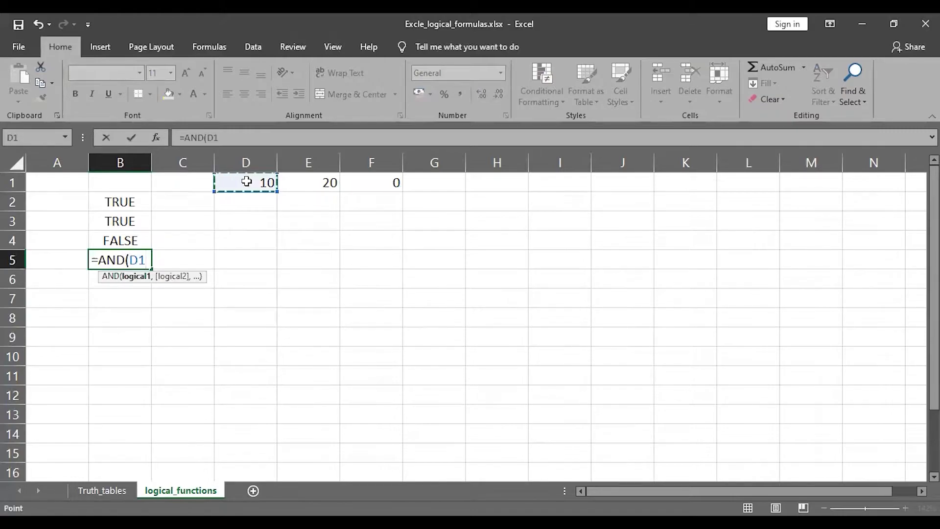
pyautogui.write(',')
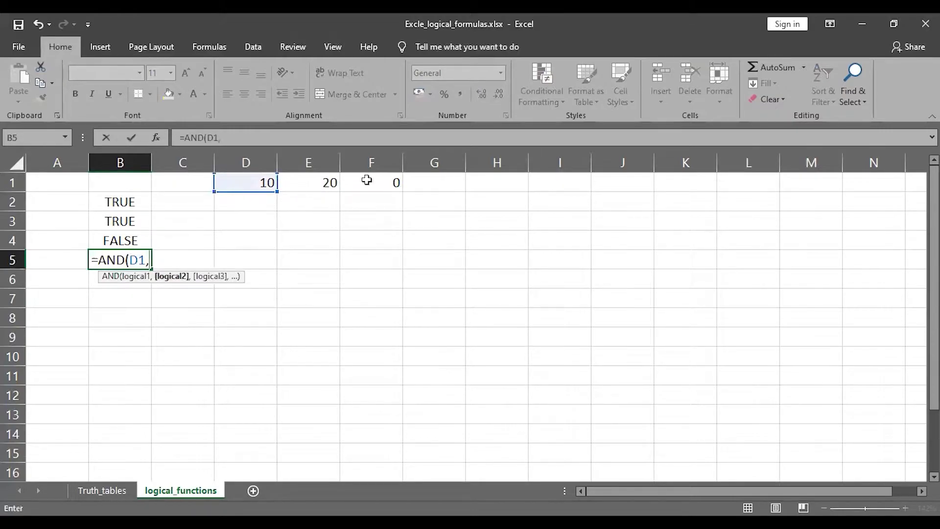
pyautogui.click(383, 182)
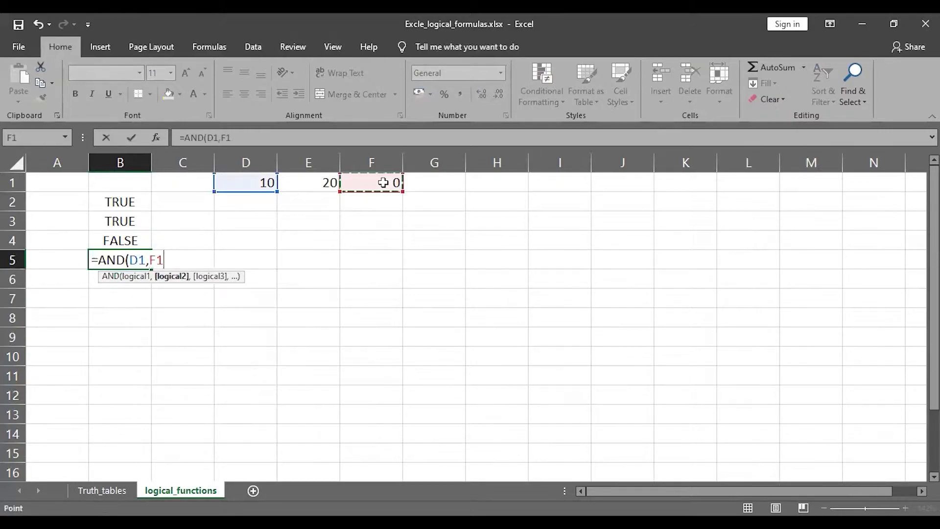
pyautogui.write(')')
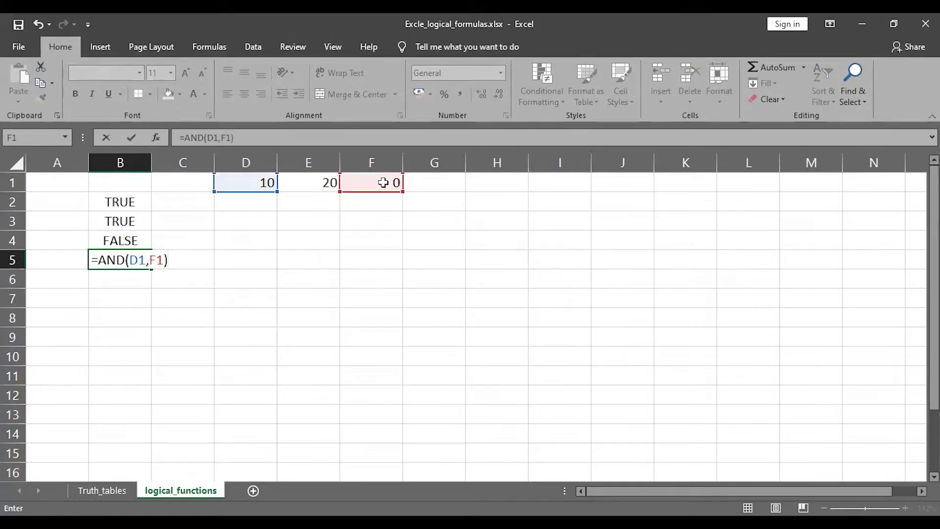
pyautogui.press('Return')
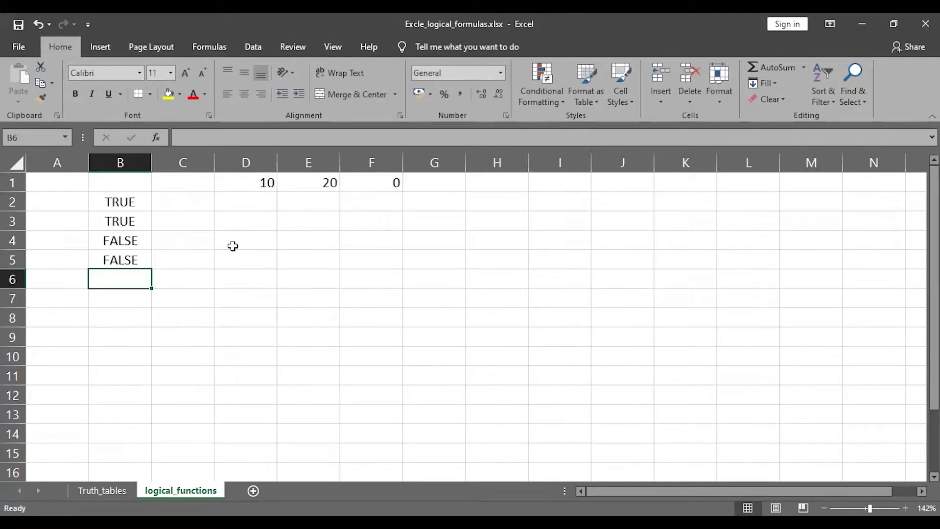
# Enter the formula =AND(D1,E1) in cell B6, referencing the cells that hold 10 and 20.
pyautogui.doubleClick(126, 280)
pyautogui.write('=')
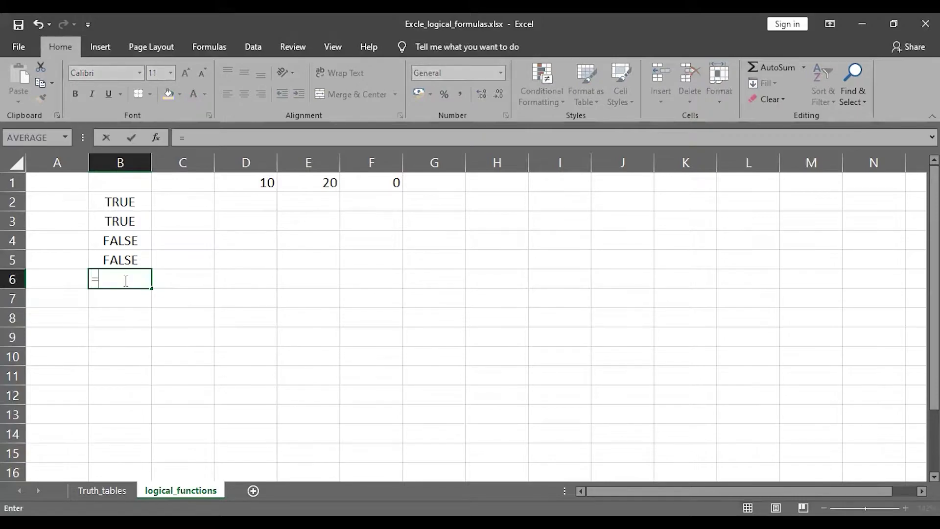
pyautogui.write('AND')
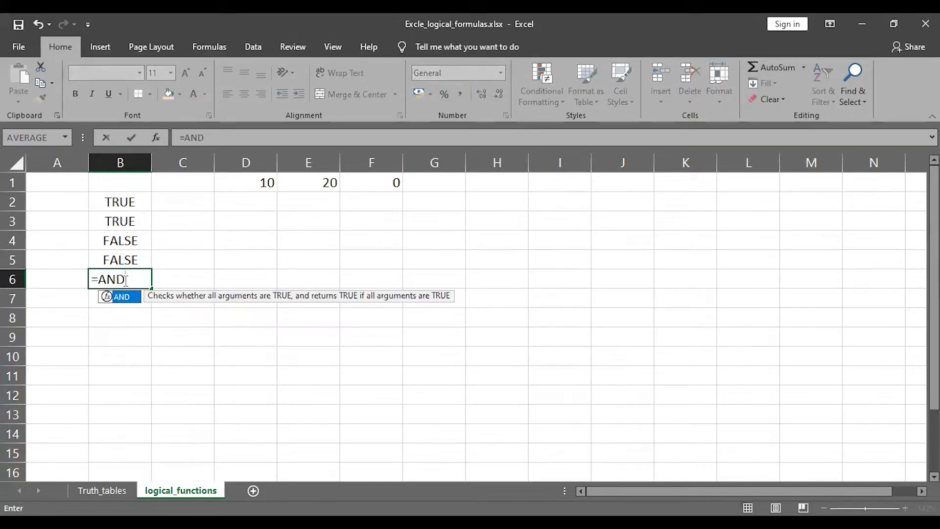
pyautogui.write('(')
pyautogui.click(225, 180)
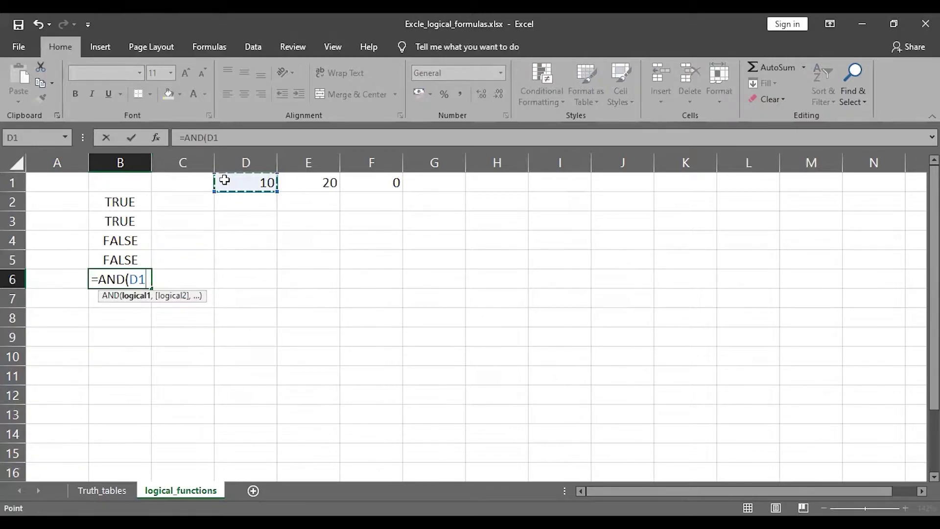
pyautogui.write(',')
pyautogui.click(299, 183)
pyautogui.write(')')
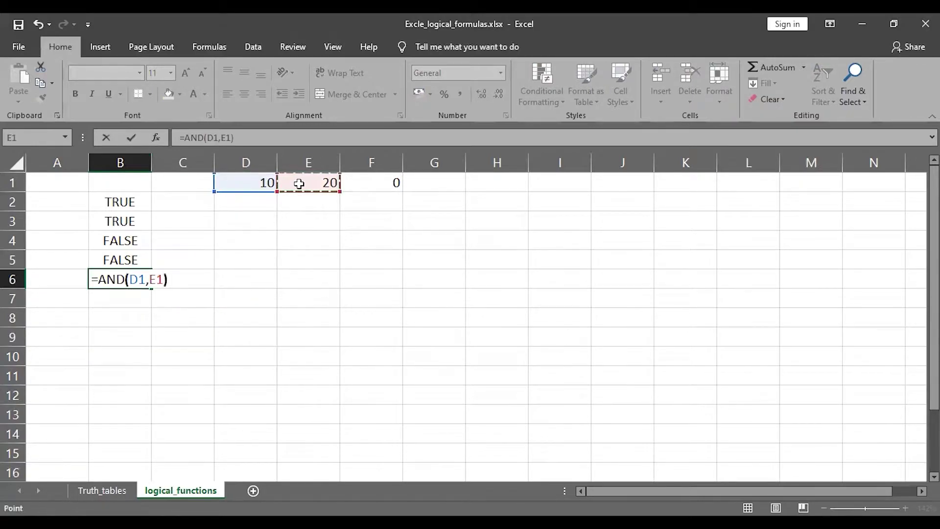
pyautogui.press('Return')
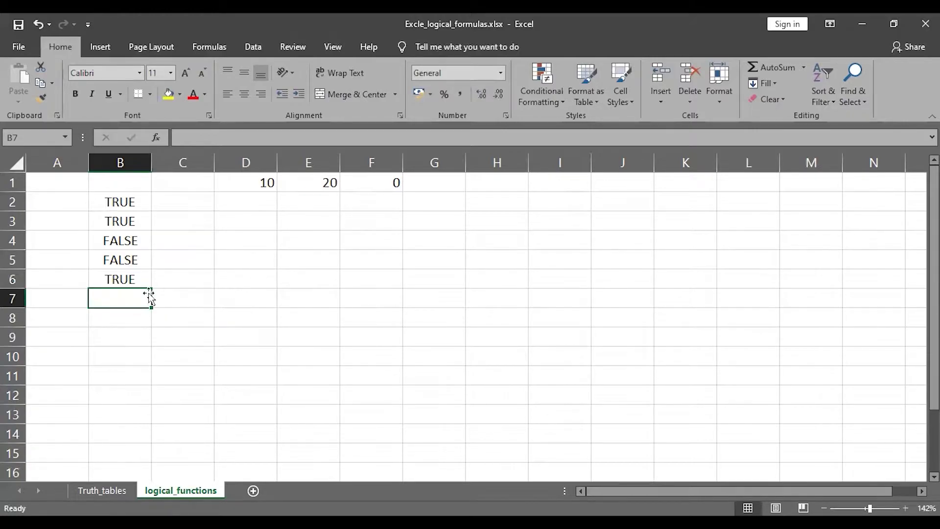
# Enter the formula =AND("True","False") in cell B7, using quoted text values as arguments.
pyautogui.doubleClick(128, 297)
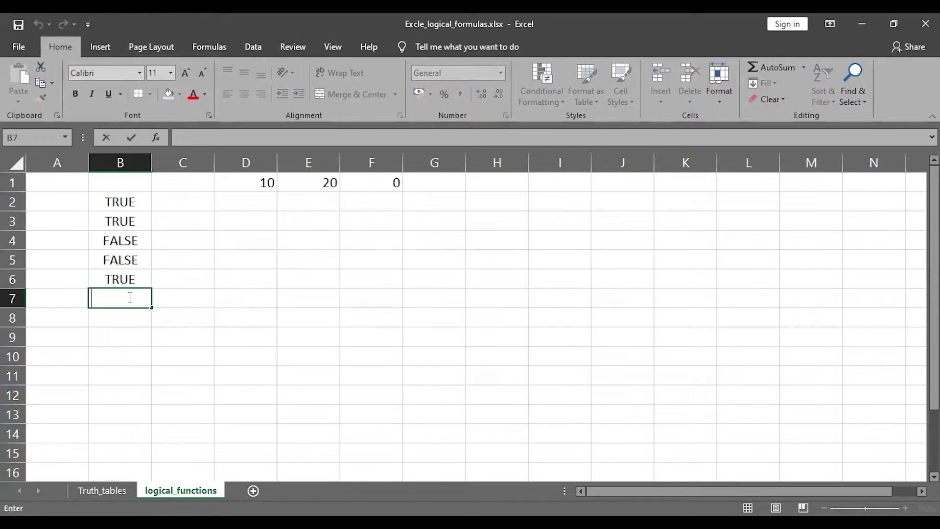
pyautogui.write('=A')
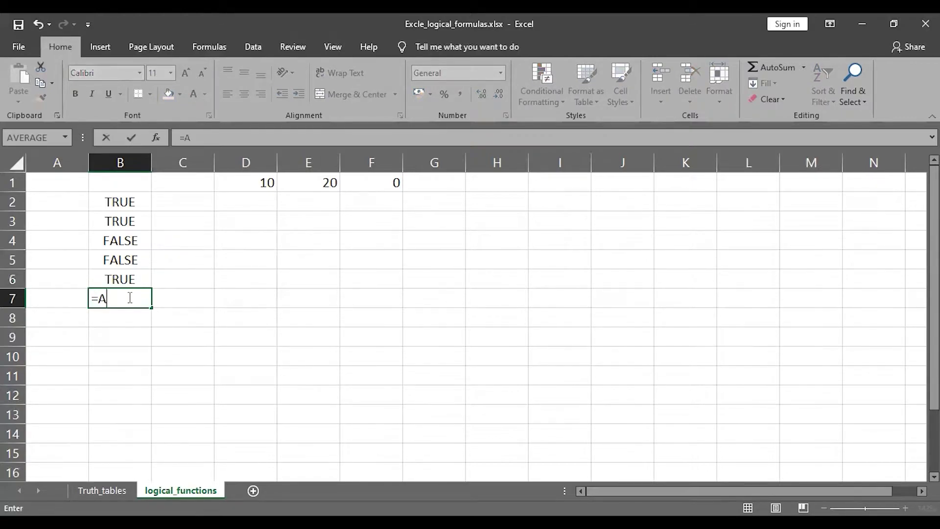
pyautogui.write('ND(')
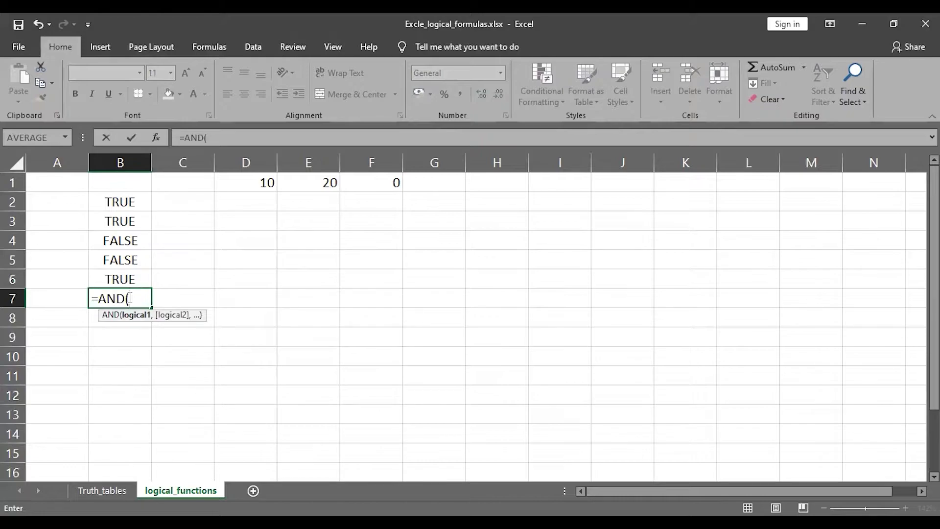
pyautogui.write('""')
pyautogui.press('Left')
pyautogui.press('Right')
pyautogui.press('F2')
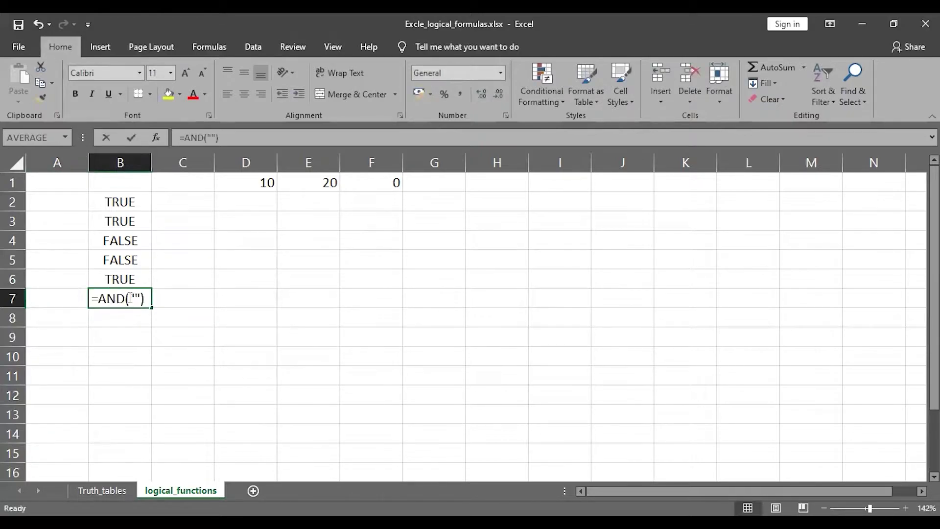
pyautogui.press('F2')
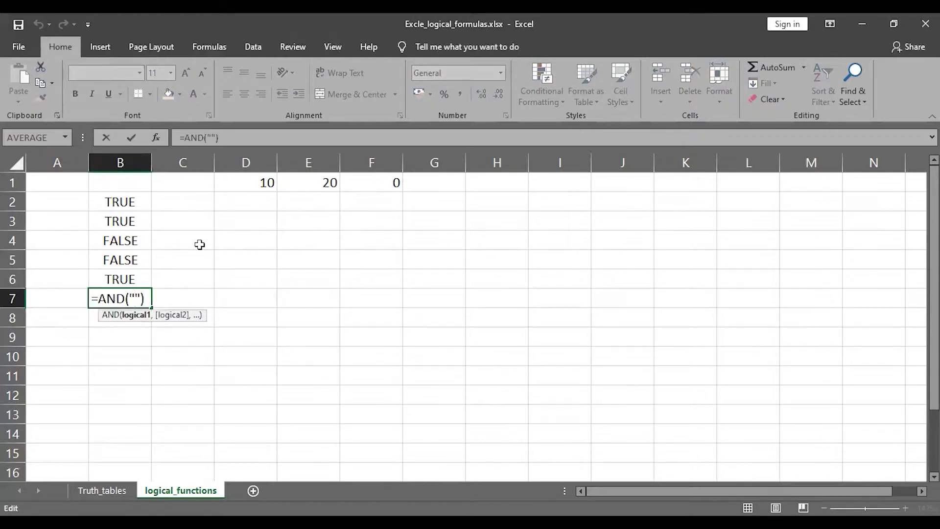
pyautogui.write('True"')
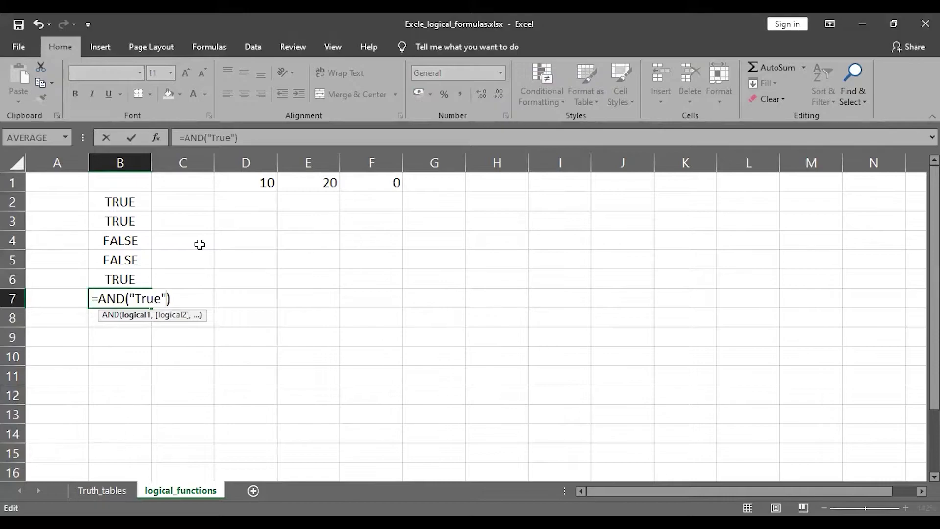
pyautogui.write(',"')
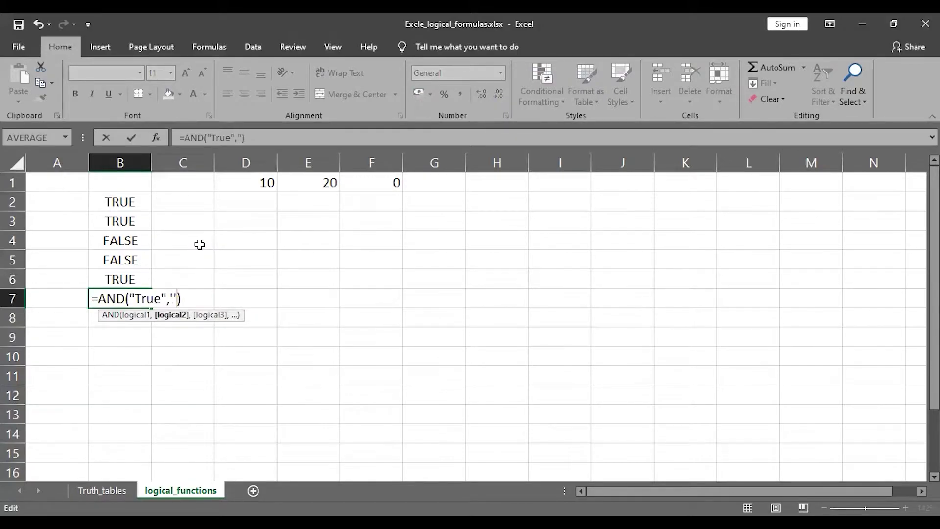
pyautogui.write('"')
pyautogui.press('Left')
pyautogui.write('False')
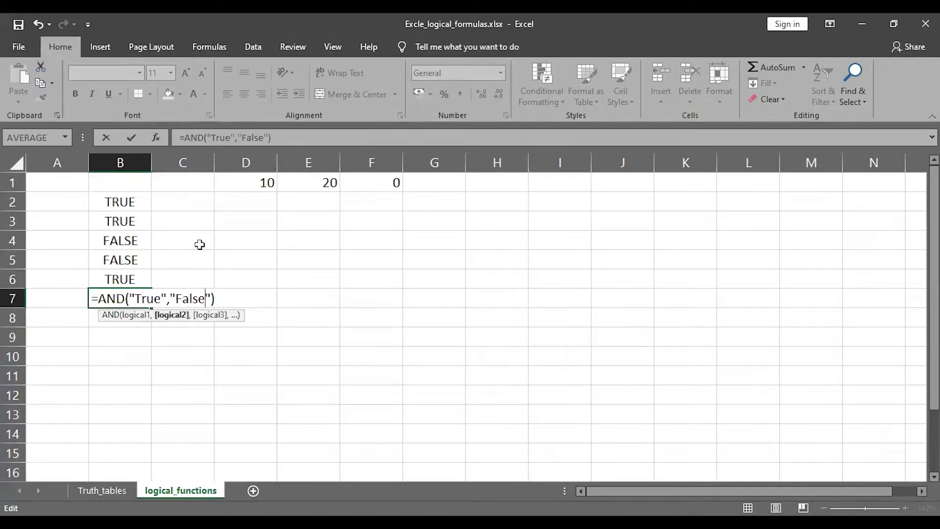
pyautogui.press('Return')
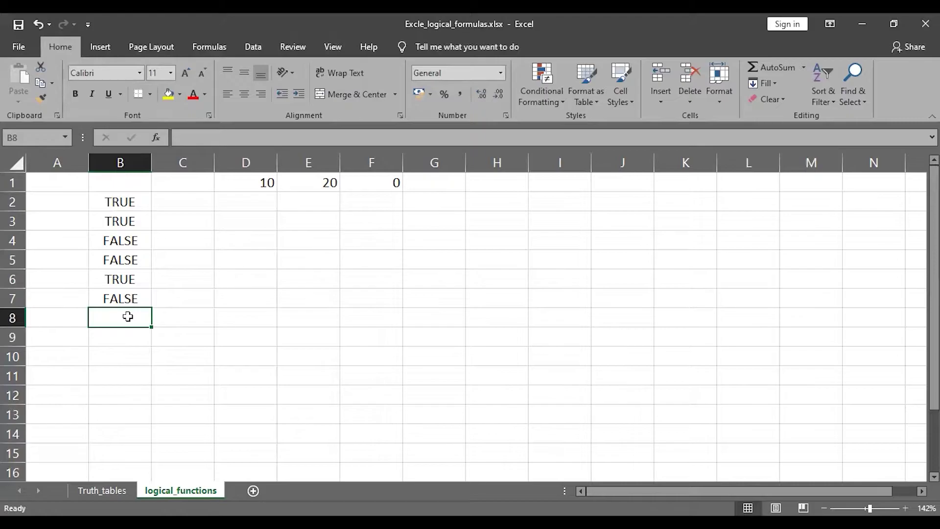
# Enter the formula =AND("True","True") in cell B8, using quoted text values as arguments.
pyautogui.write('=')
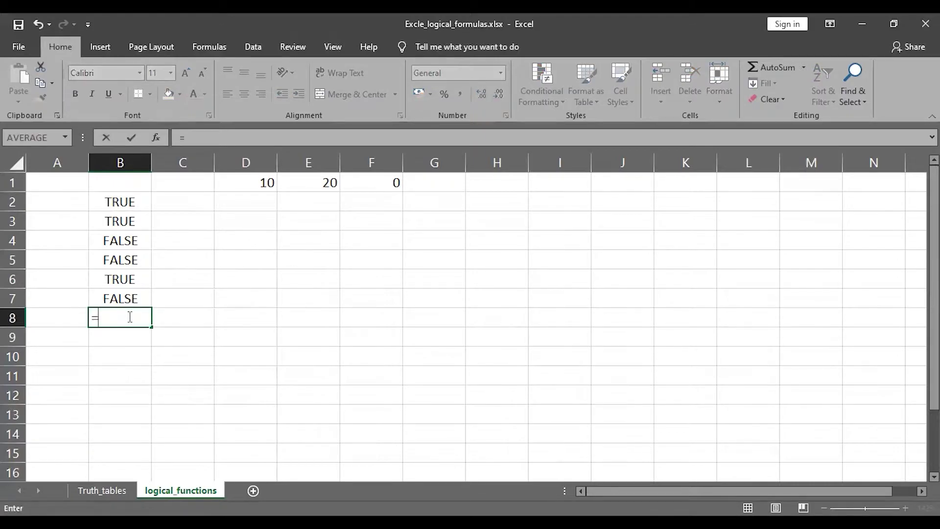
pyautogui.write('A')
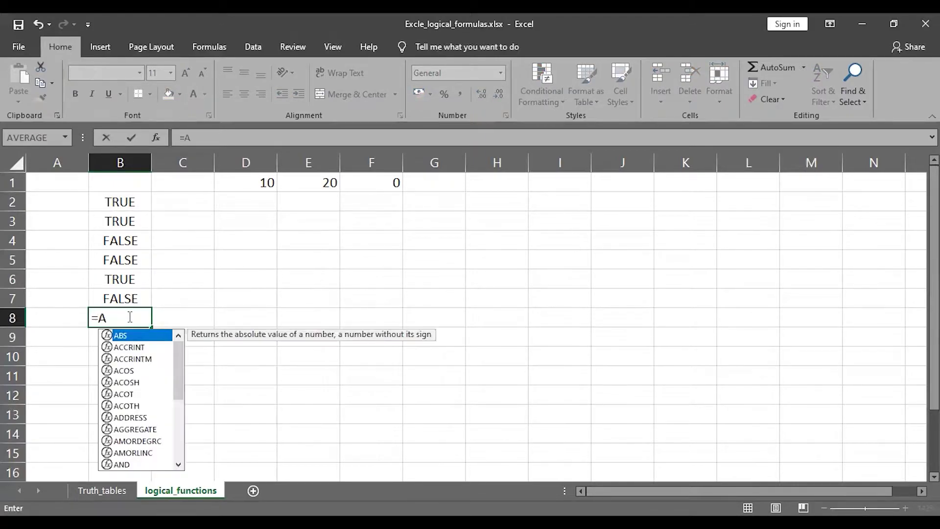
pyautogui.write('ND')
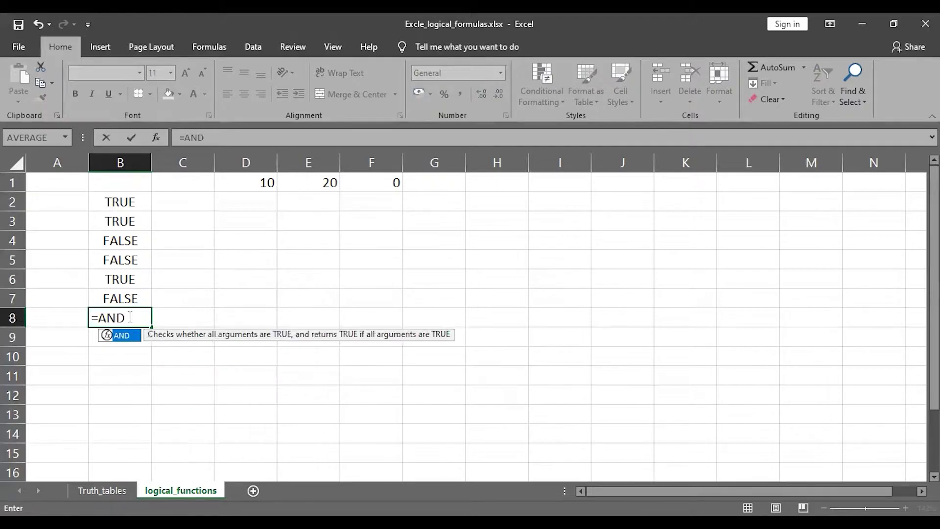
pyautogui.write('(""')
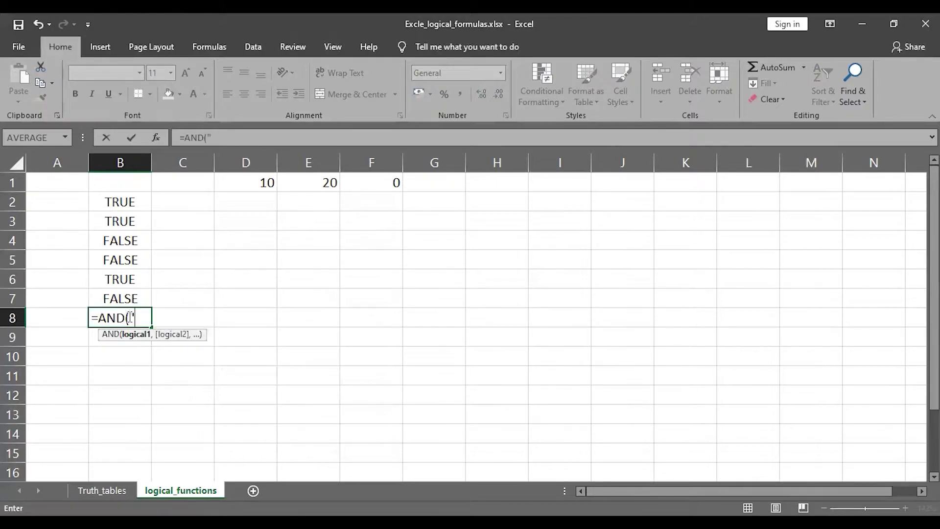
pyautogui.press('Left')
pyautogui.click(128, 317)
pyautogui.doubleClick(130, 317)
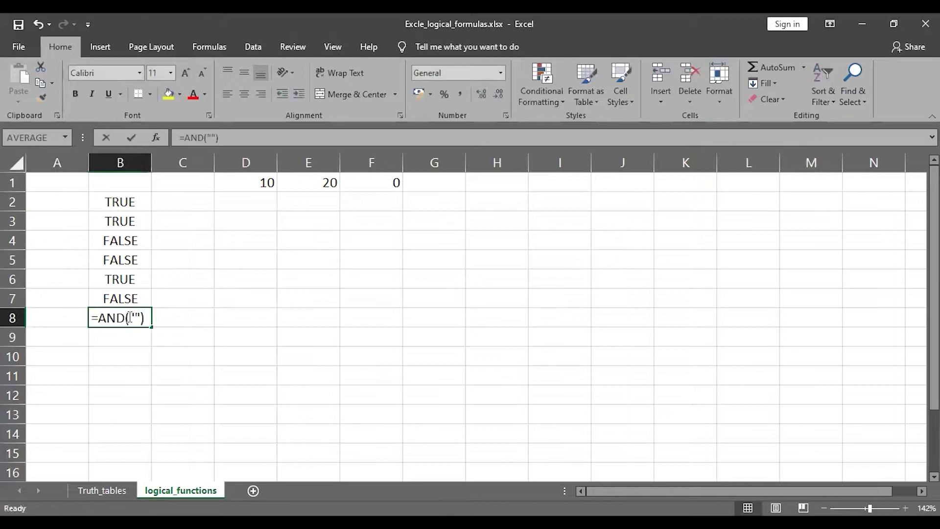
pyautogui.write('Tru')
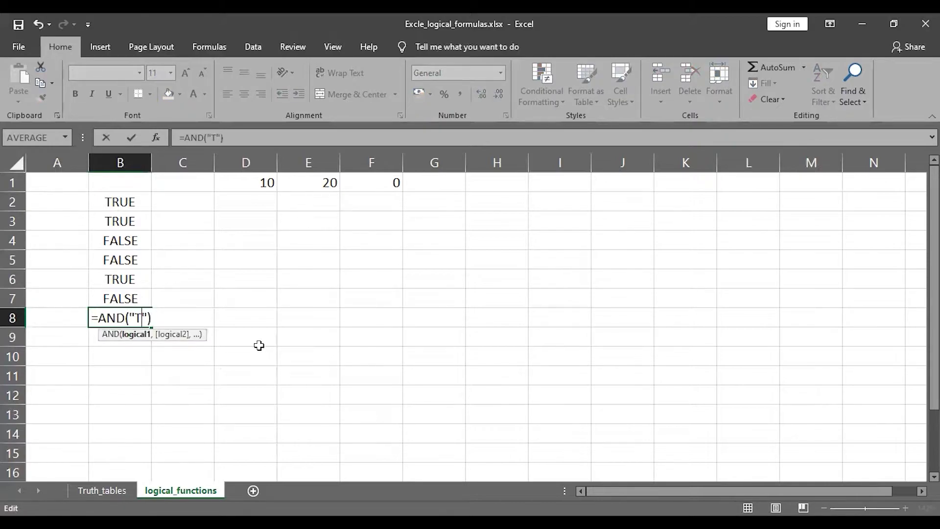
pyautogui.write('e')
pyautogui.press('Right')
pyautogui.write(',"Tr"')
pyautogui.press('Left')
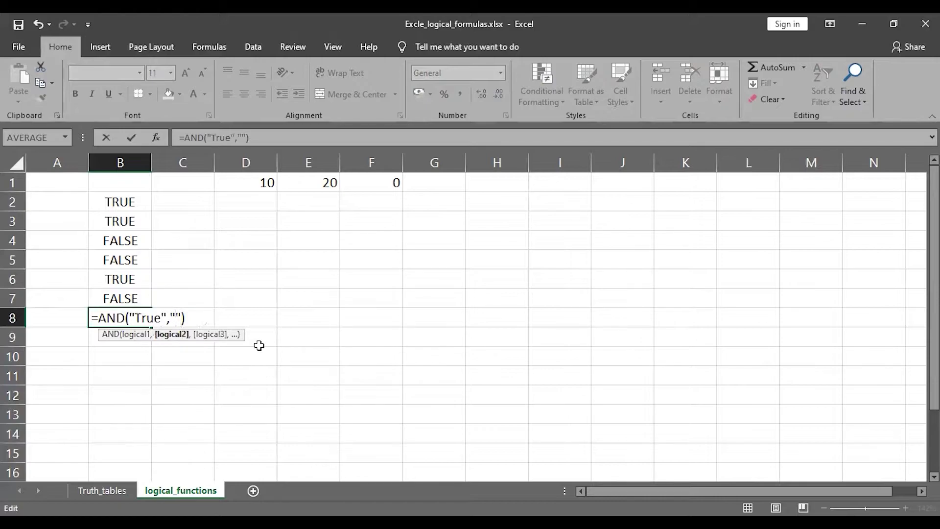
pyautogui.write('True')
pyautogui.press('Return')
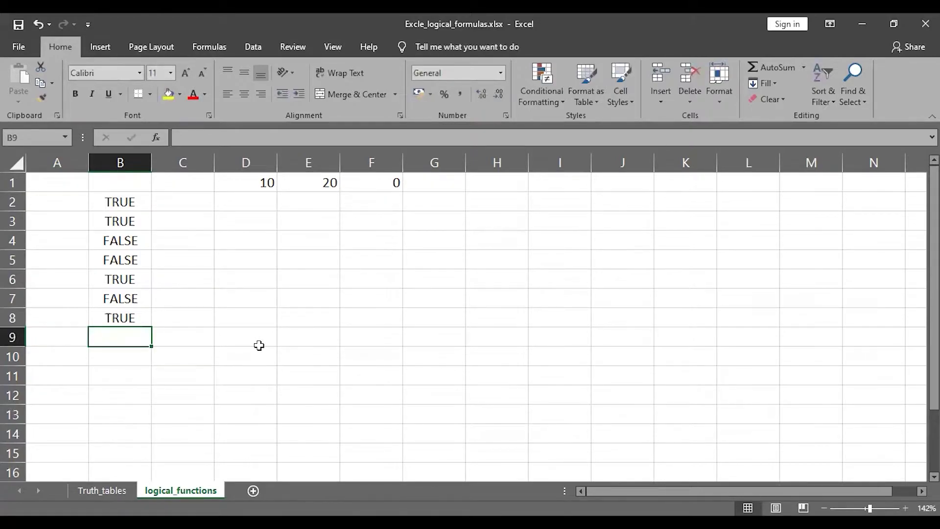
# Enter the formula =AND(3<10,10>20) in cell B9, using two comparisons as arguments.
pyautogui.doubleClick(134, 334)
pyautogui.write('=')
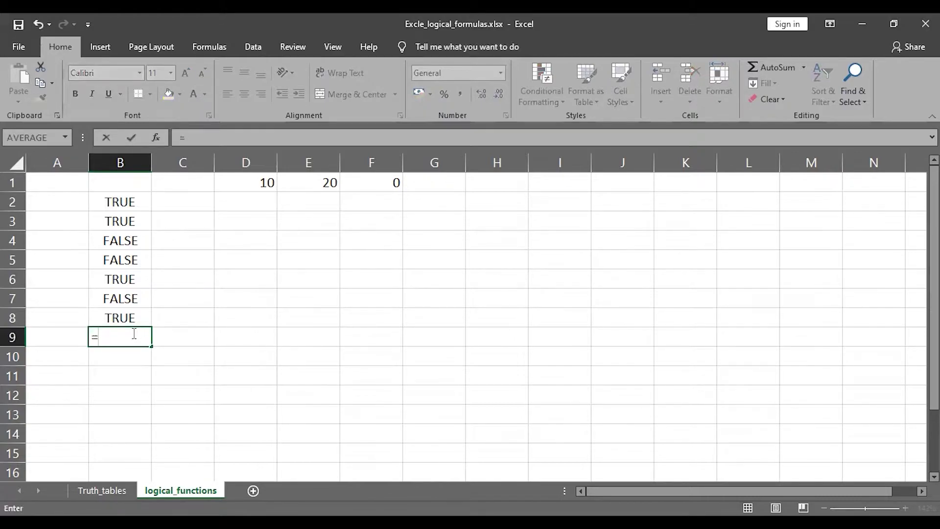
pyautogui.write('AND(3')
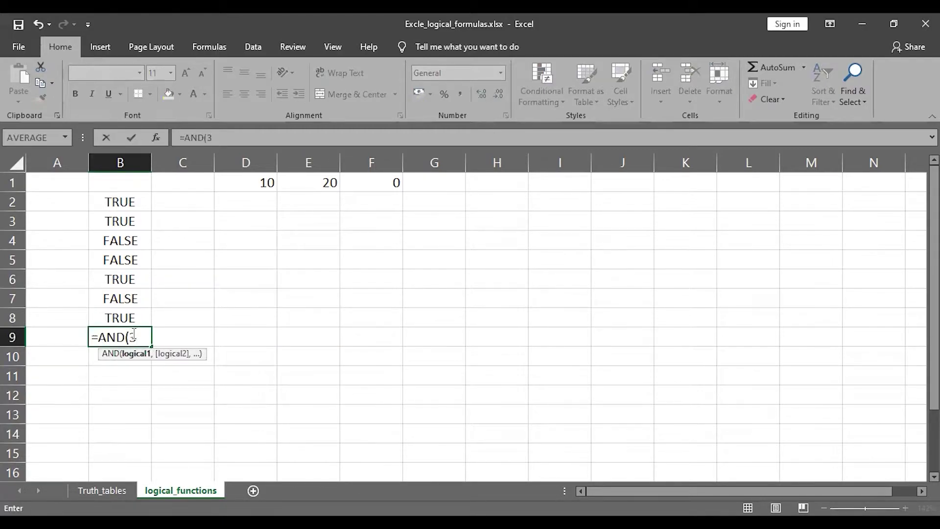
pyautogui.write('<10,10')
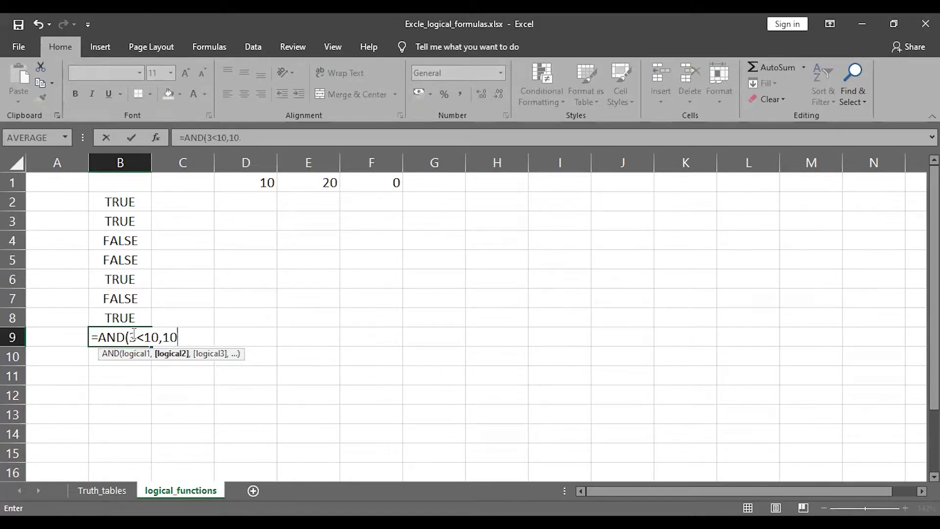
pyautogui.write('>20')
pyautogui.write(')')
pyautogui.press('Return')
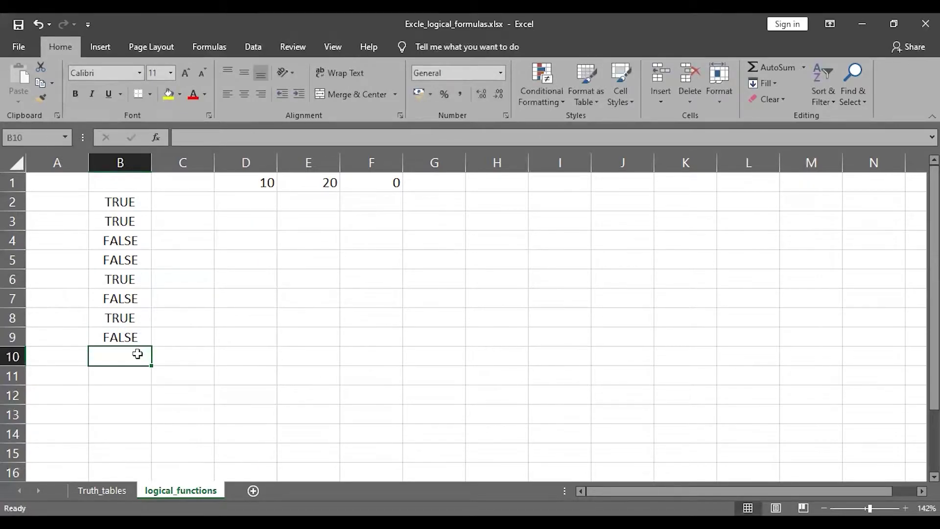
# Enter the formula =AND(10>20,10>=4) in cell B10 and review its two comparisons.
pyautogui.write('=')
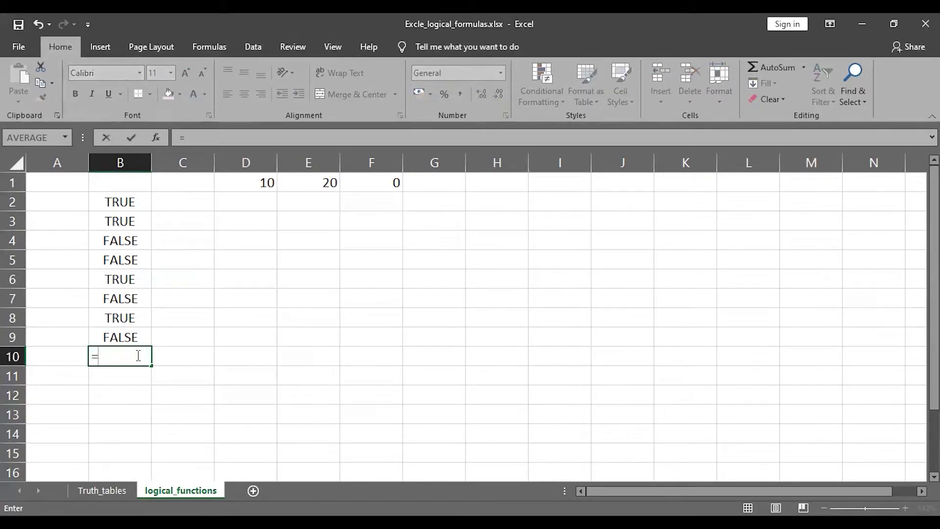
pyautogui.write('AND')
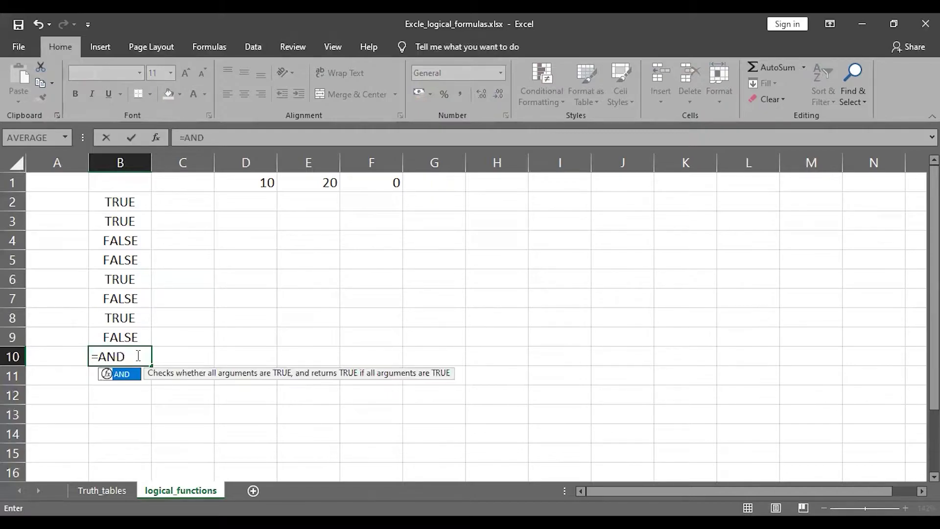
pyautogui.write('(10>20')
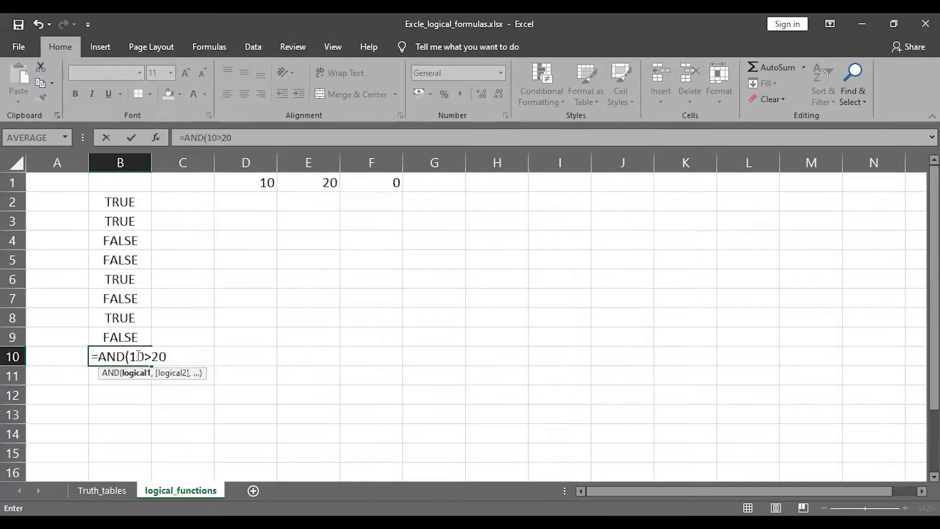
pyautogui.write(',')
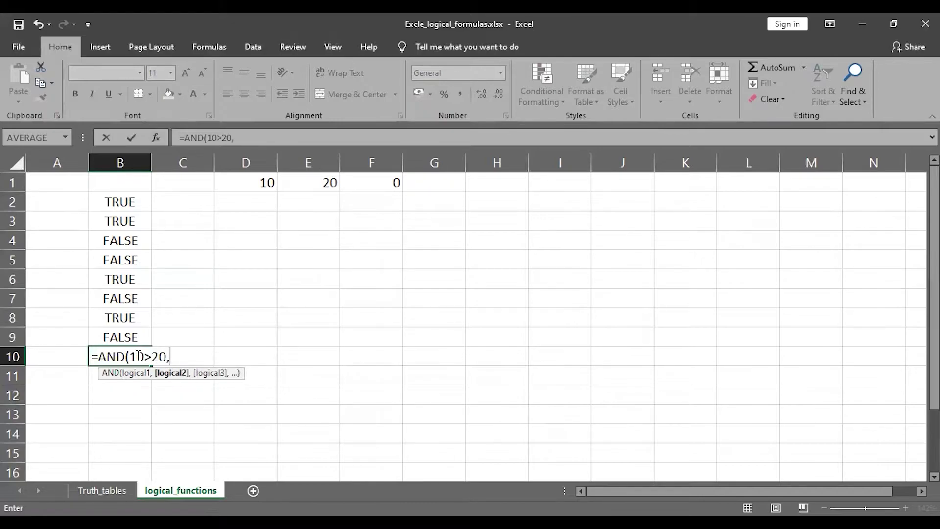
pyautogui.write('10>=4)')
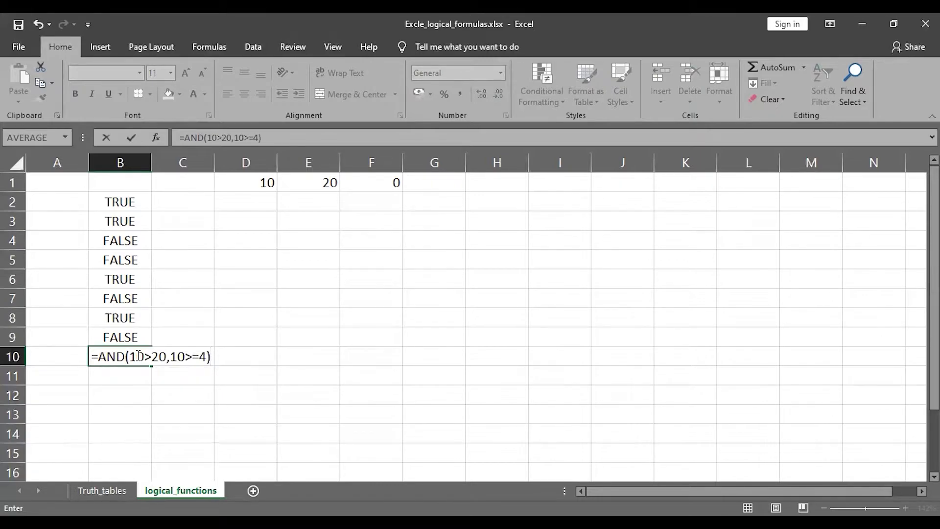
pyautogui.press('Left')
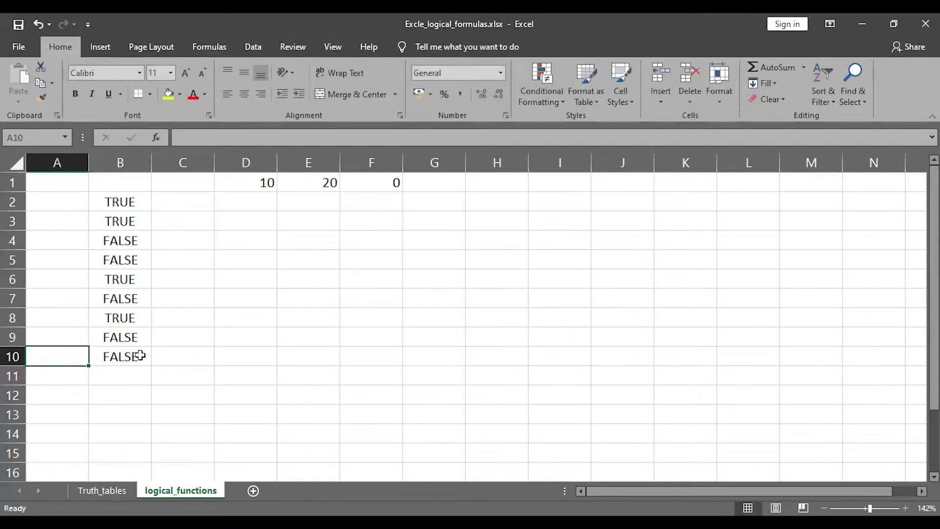
pyautogui.doubleClick(136, 356)
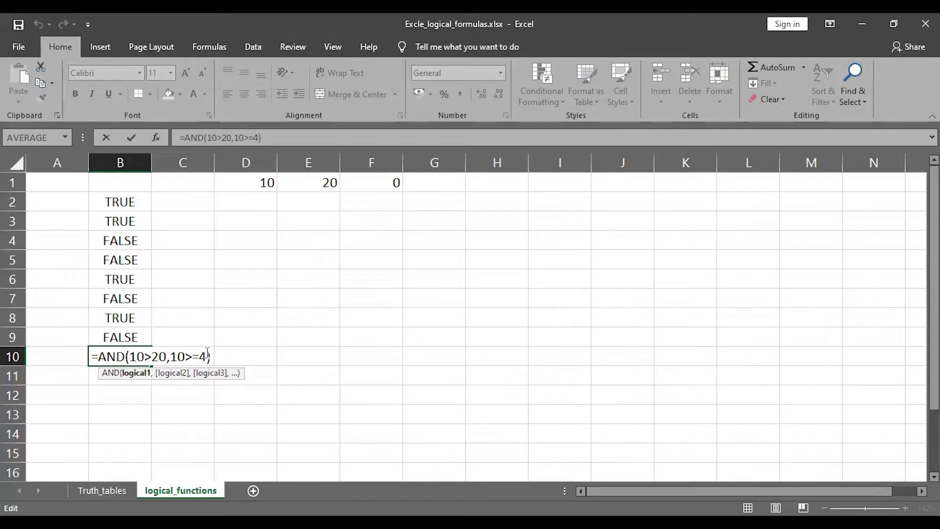
pyautogui.press('Return')
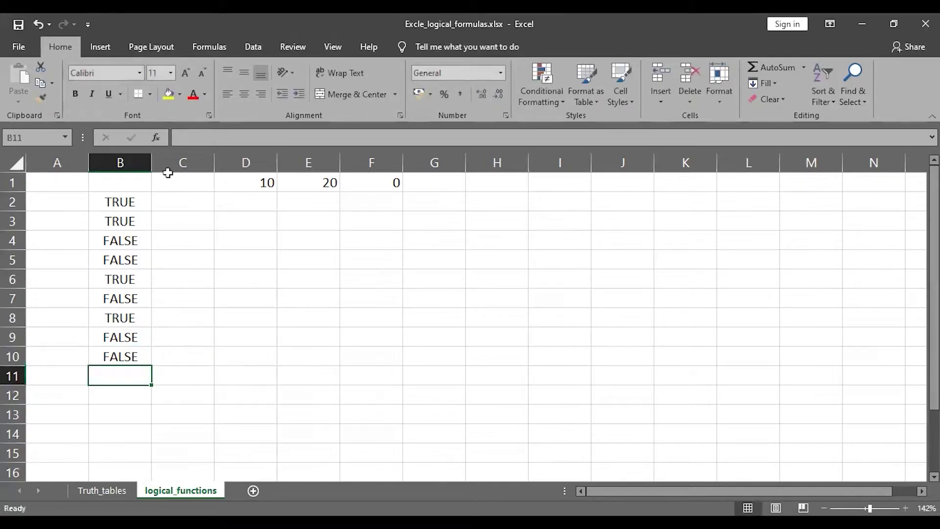
# Enter the heading "AND Function" in cell B1 and widen column B to fit it.
pyautogui.doubleClick(118, 183)
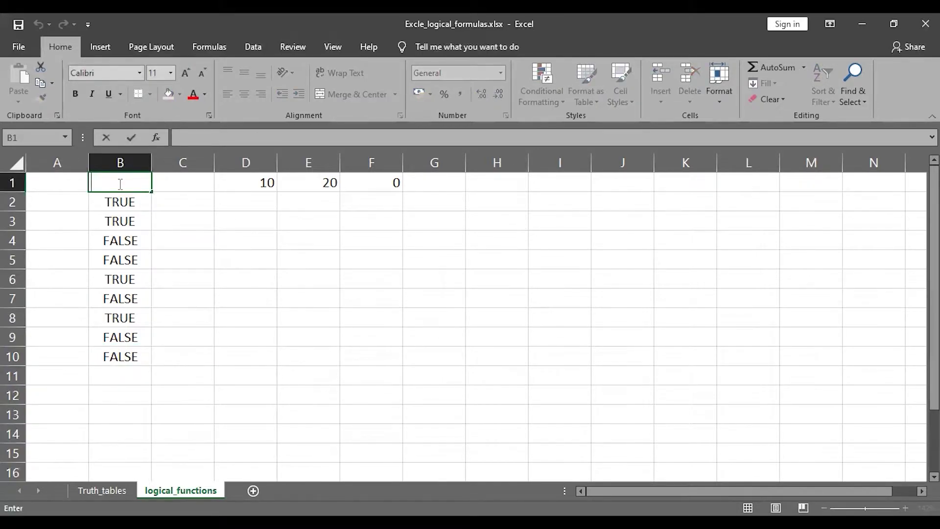
pyautogui.write('AND Fucntio')
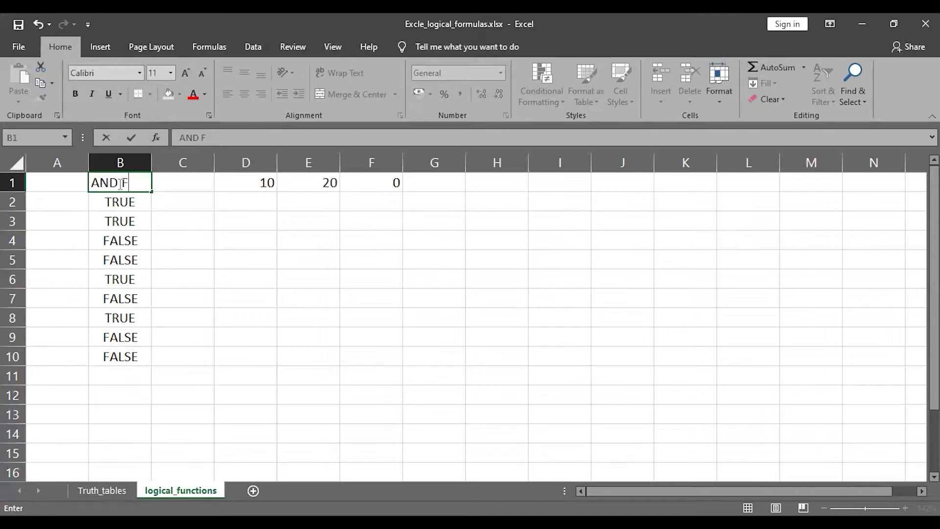
pyautogui.press('BackSpace')
pyautogui.press('BackSpace')
pyautogui.press('BackSpace')
pyautogui.press('BackSpace')
pyautogui.press('BackSpace')
pyautogui.write('nction')
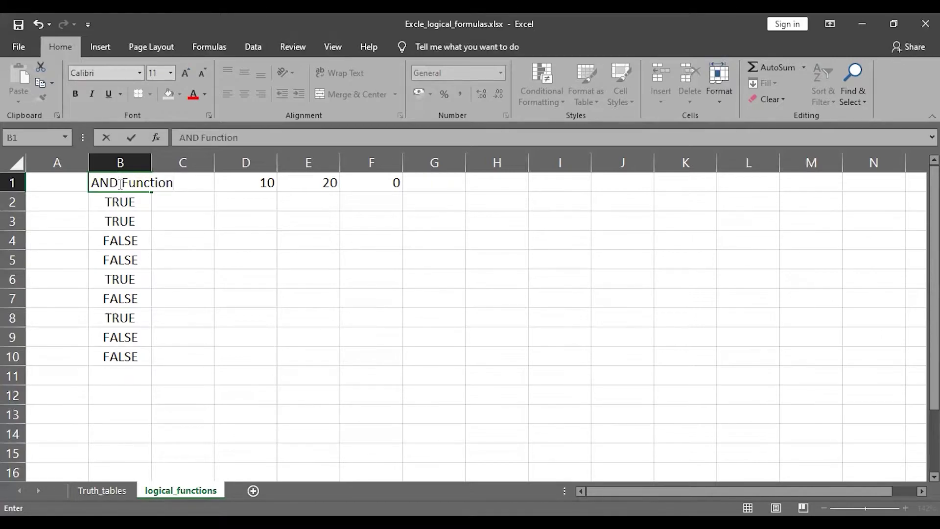
pyautogui.press('Return')
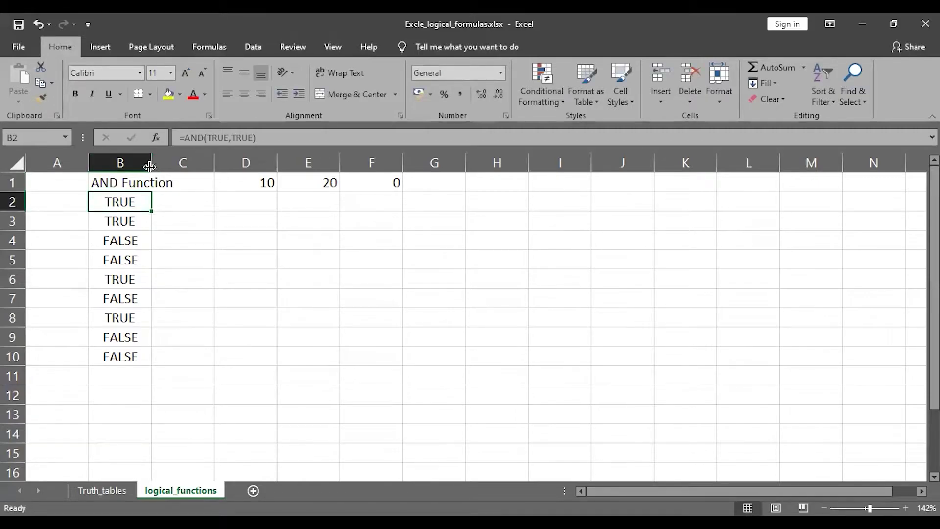
pyautogui.moveTo(152, 159); pyautogui.dragTo(203, 156)
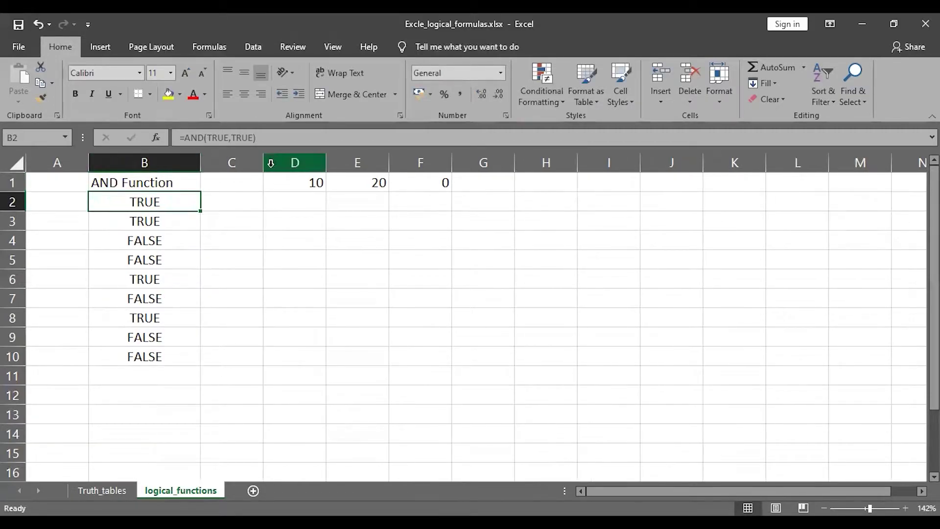
# Enter the heading "Or Function" in cell C1 and widen column C to fit it.
pyautogui.doubleClick(249, 182)
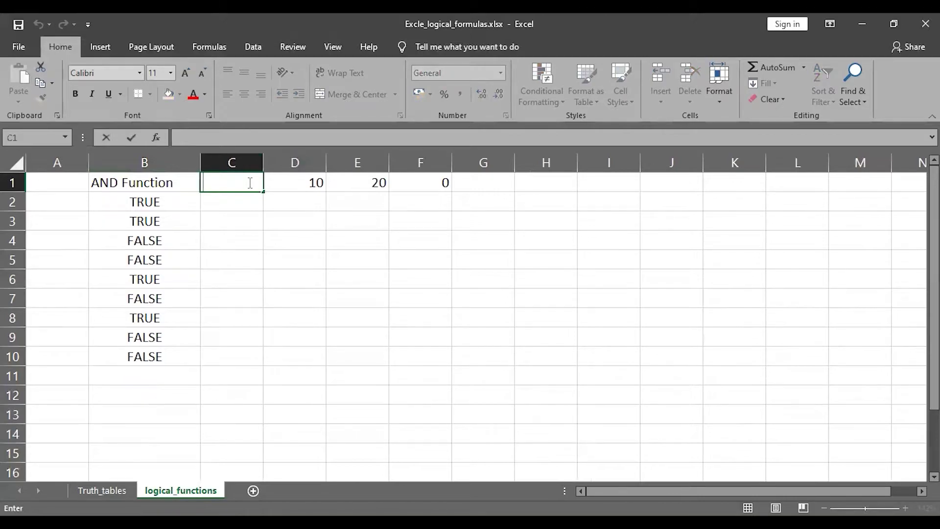
pyautogui.write('Or Function')
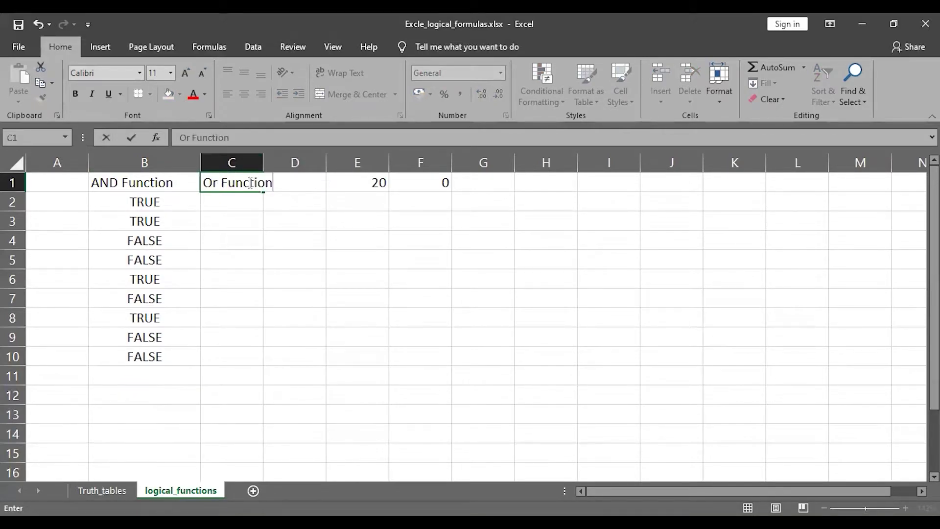
pyautogui.hotkey('ctrl', 'Return')
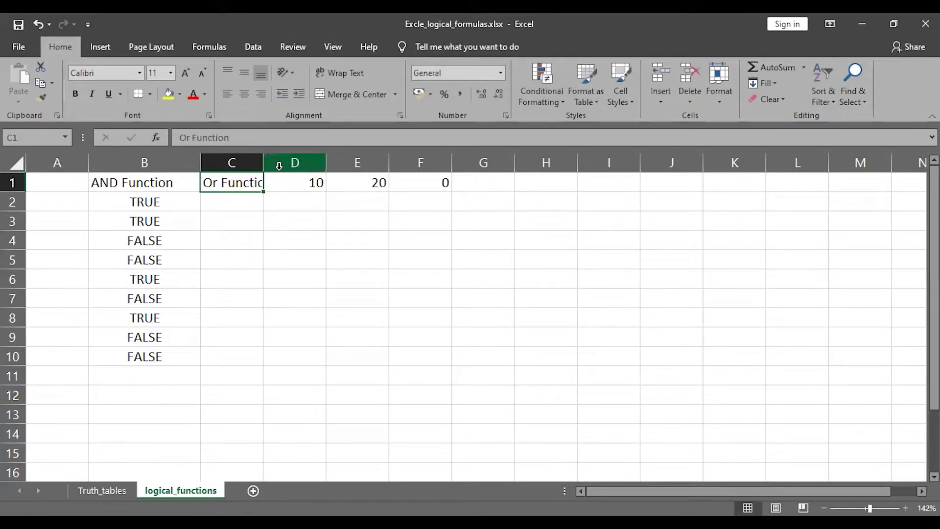
pyautogui.moveTo(265, 162); pyautogui.dragTo(319, 161)
# Enter the formula =OR(True,False) in cell C2, using logical constants as arguments.
pyautogui.doubleClick(248, 199)
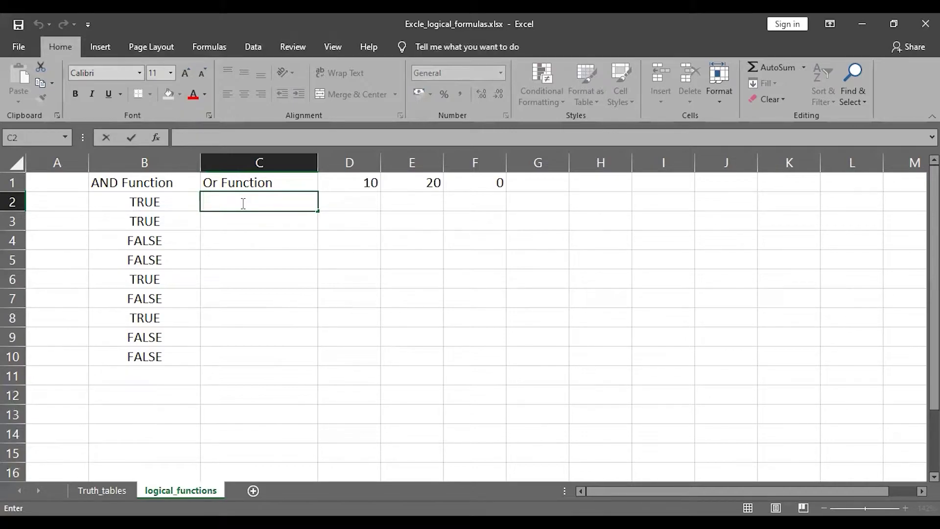
pyautogui.write('=')
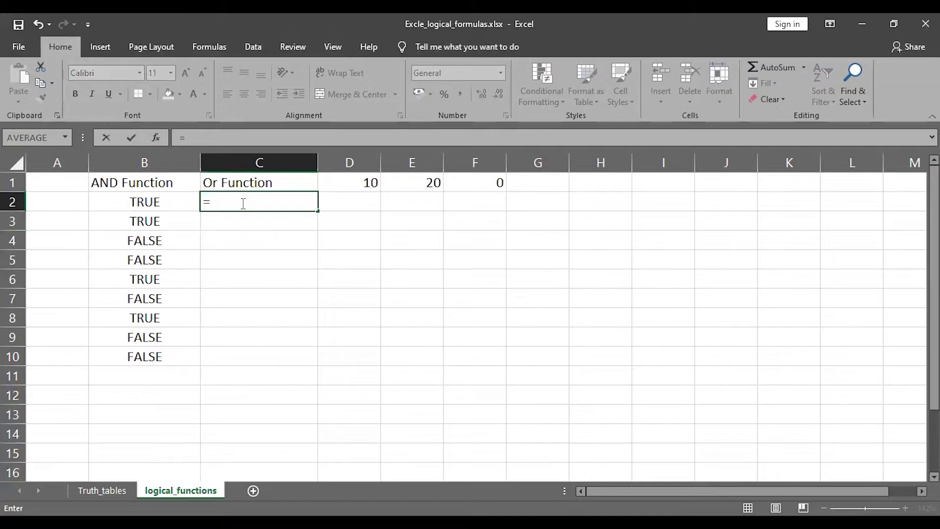
pyautogui.write('OR')
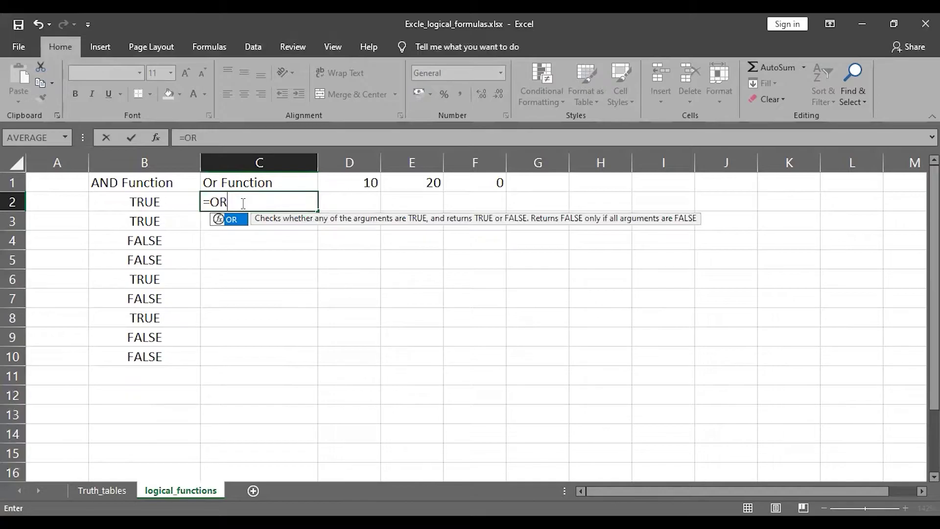
pyautogui.write('(')
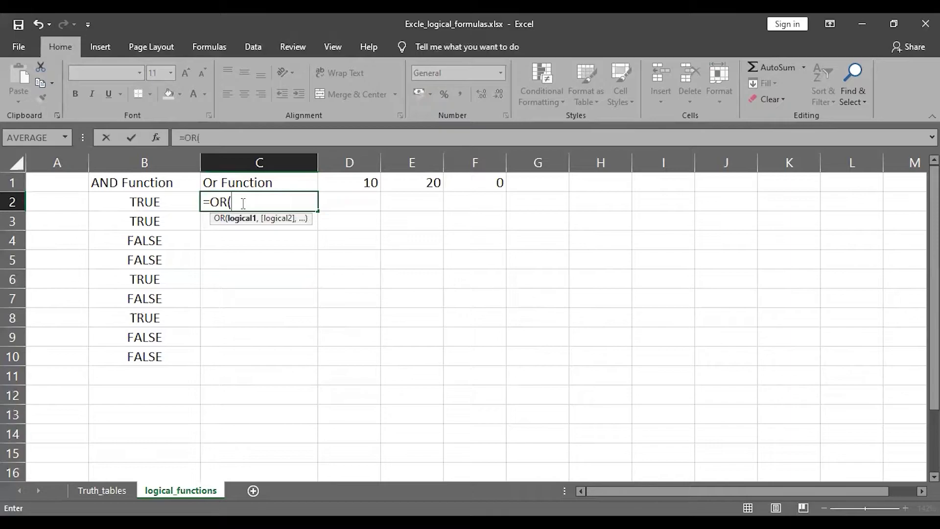
pyautogui.write('True')
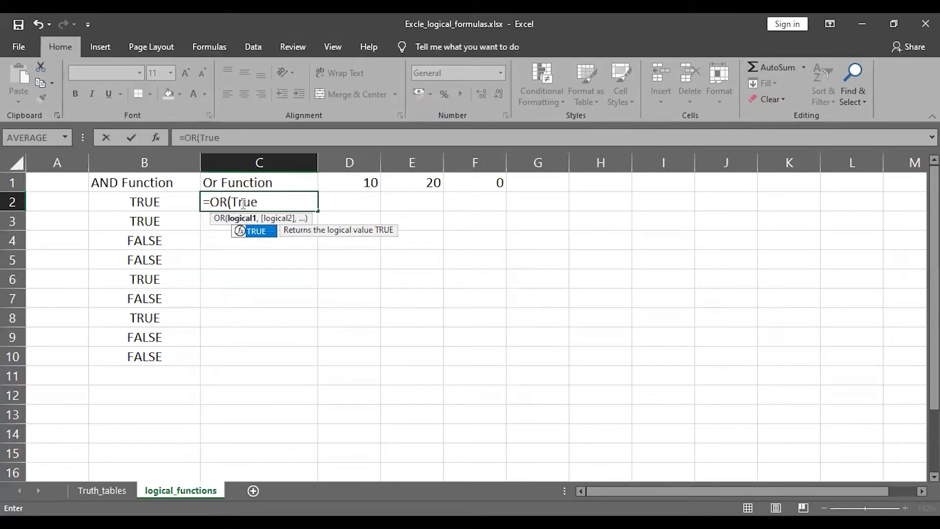
pyautogui.write(',False')
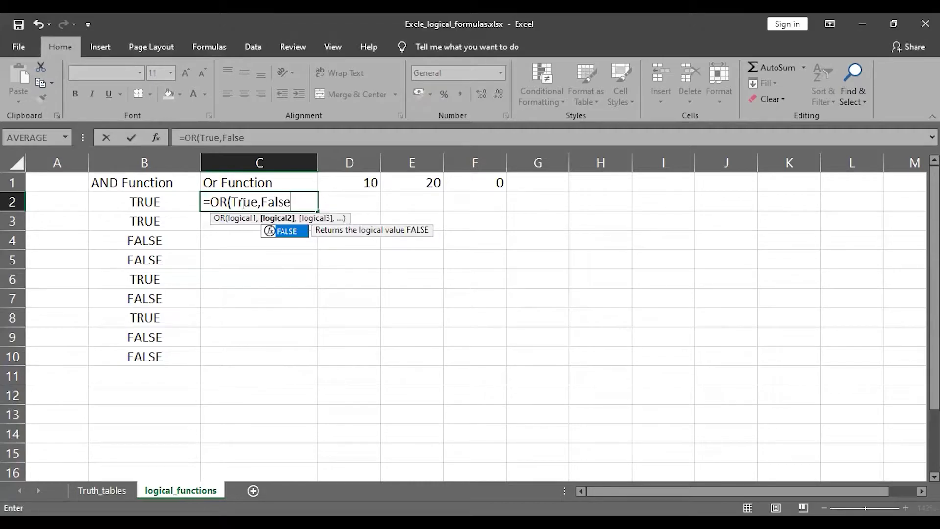
pyautogui.write(')')
pyautogui.press('Return')
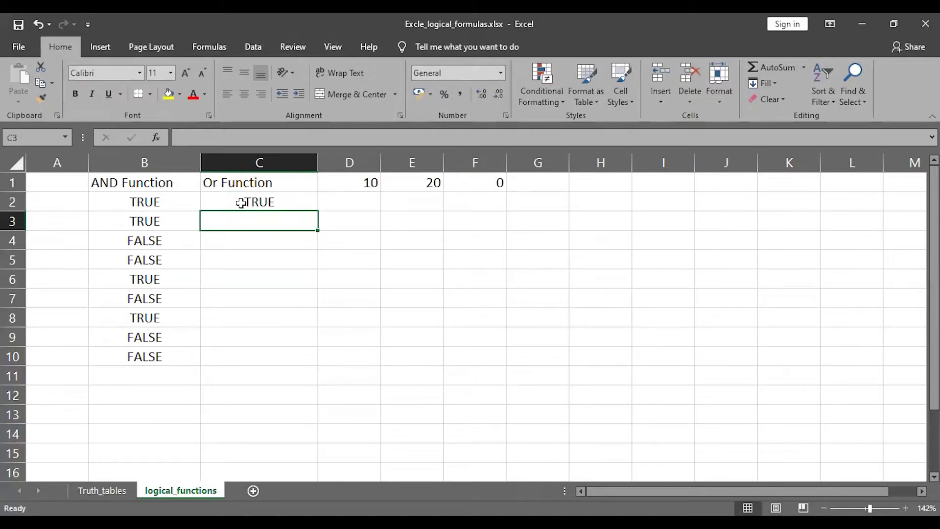
# Compare the input pairs in rows 8 and 9 of the OR GATE table on the Truth_tables sheet, and return to logical_functions.
pyautogui.click(113, 491)
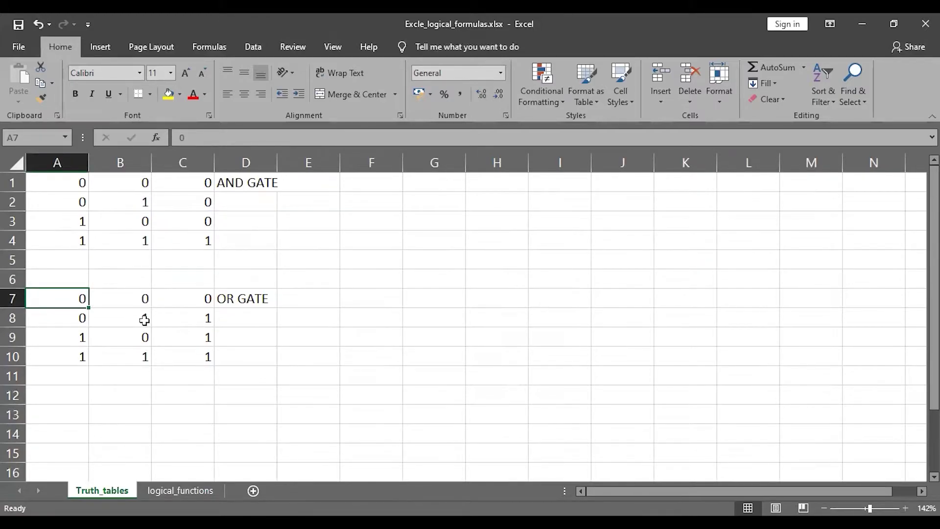
pyautogui.click(80, 320)
pyautogui.click(141, 319)
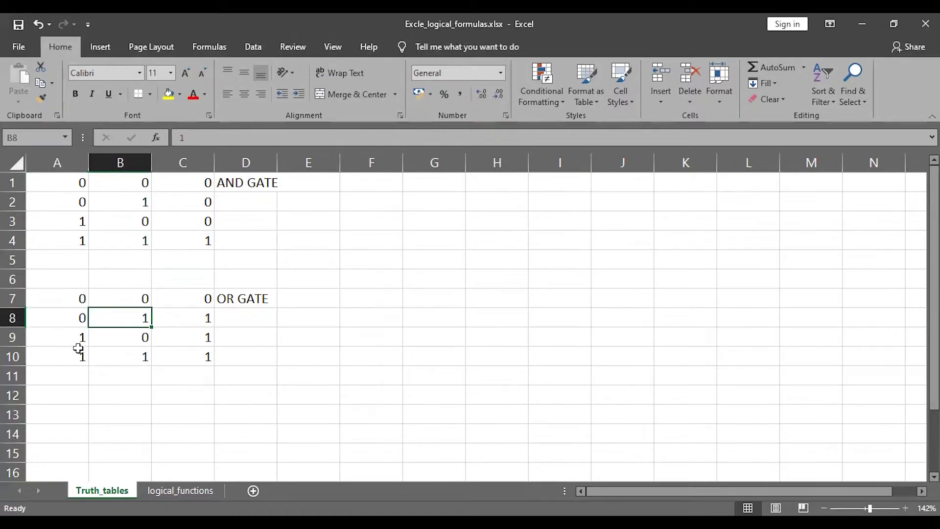
pyautogui.click(75, 323)
pyautogui.click(134, 318)
pyautogui.click(71, 341)
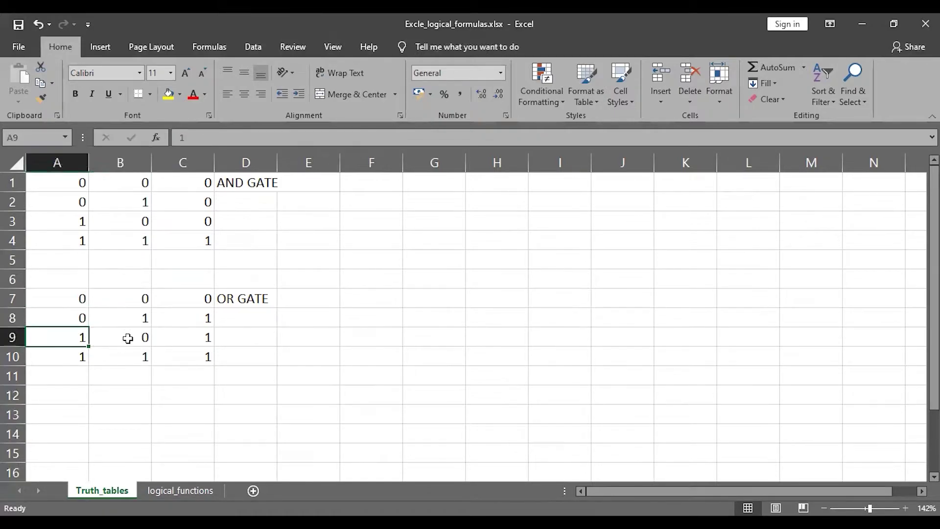
pyautogui.click(128, 339)
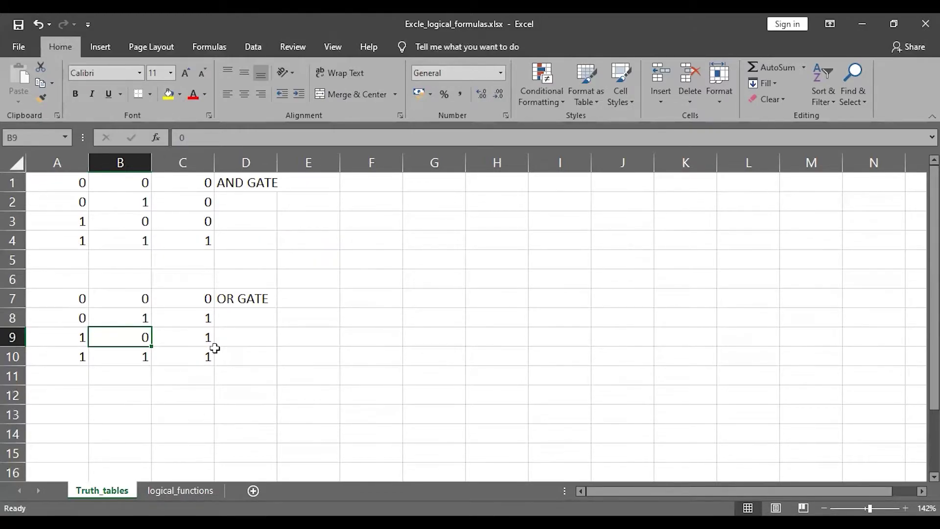
pyautogui.click(201, 483)
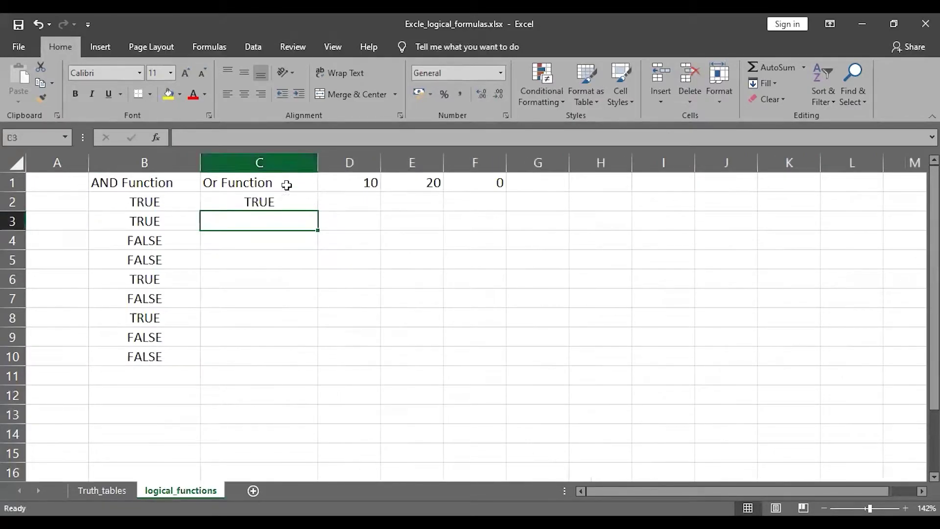
# Enter the formula =OR("True","False") in cell C3, using quoted text values as arguments.
pyautogui.doubleClick(281, 218)
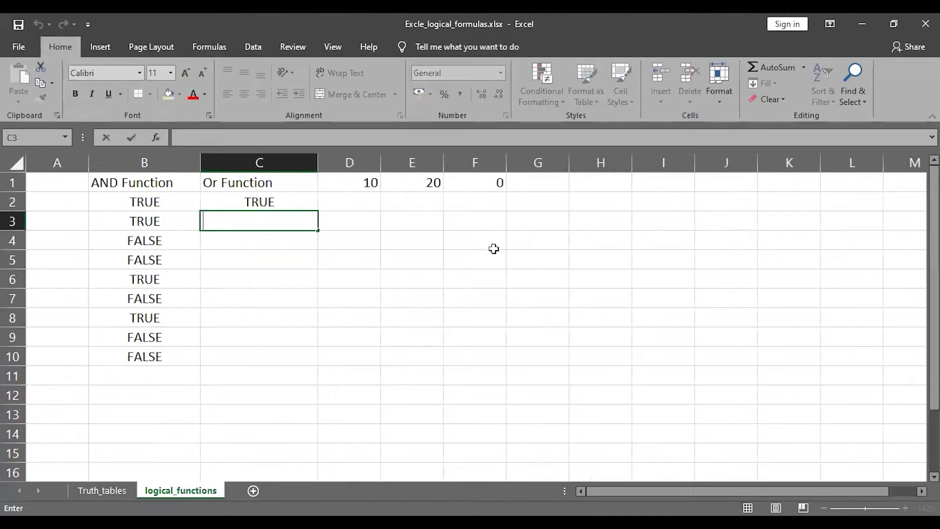
pyautogui.write('=')
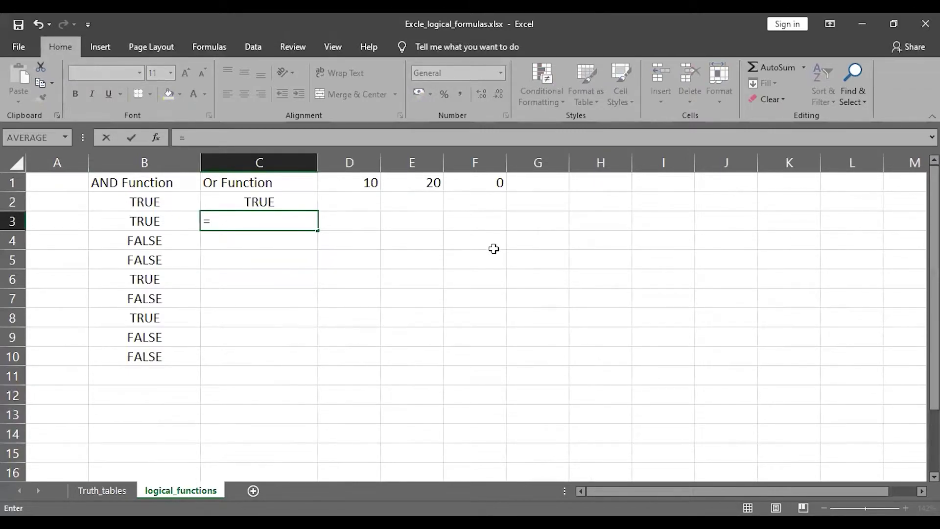
pyautogui.write('OR(')
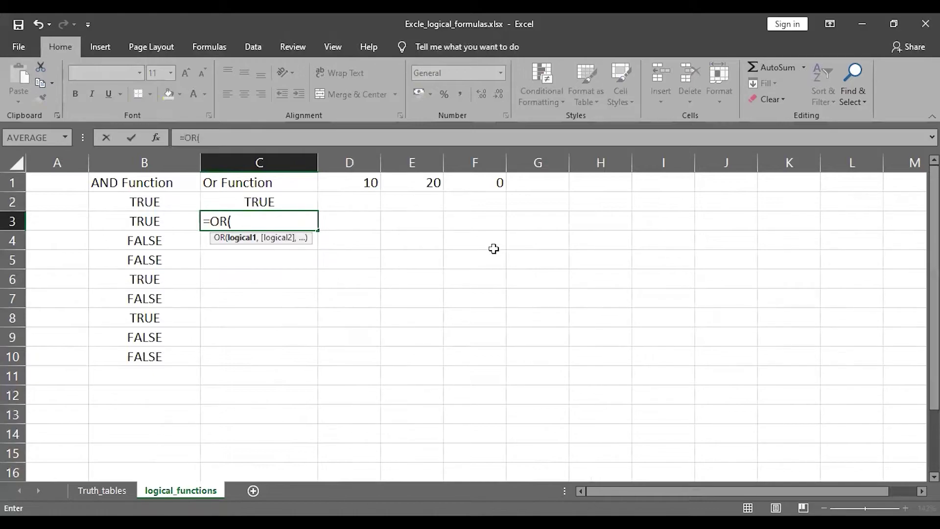
pyautogui.write('""')
pyautogui.hotkey('ctrl', 'Return')
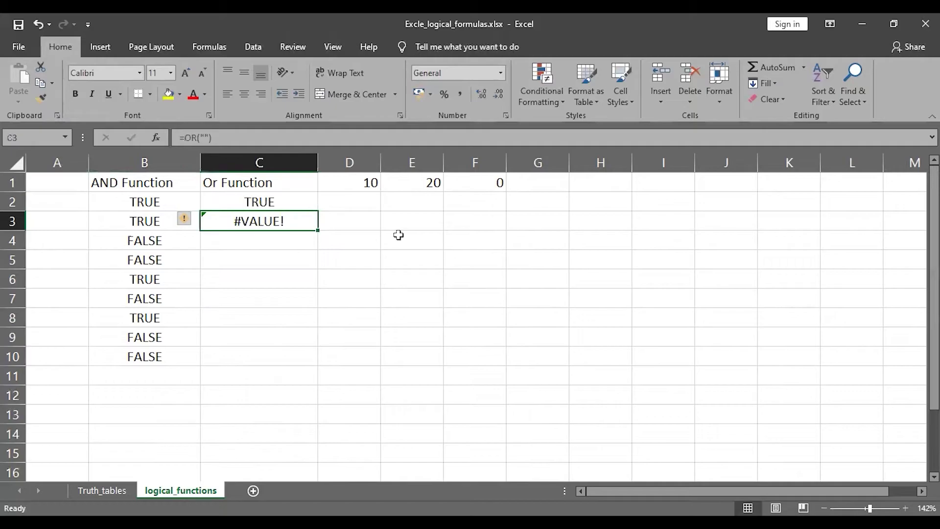
pyautogui.doubleClick(290, 223)
pyautogui.press('Left')
pyautogui.press('Left')
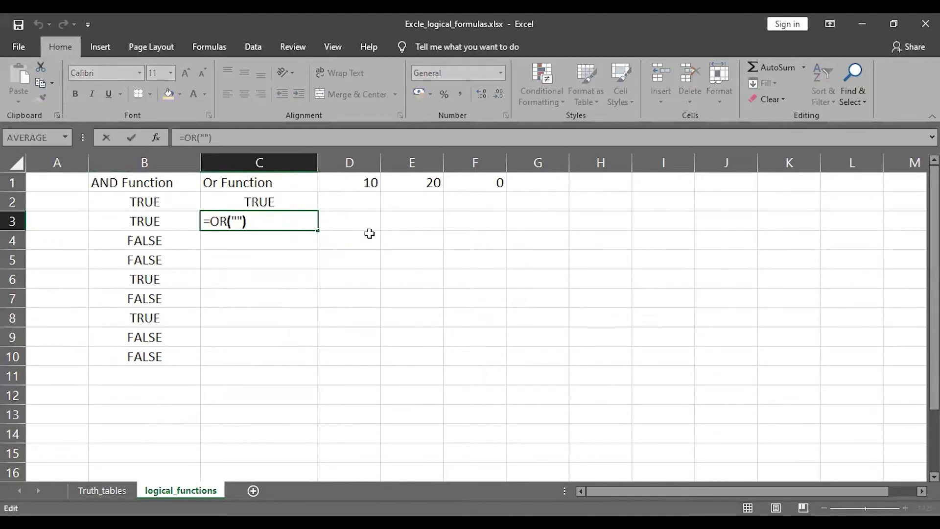
pyautogui.write('True"')
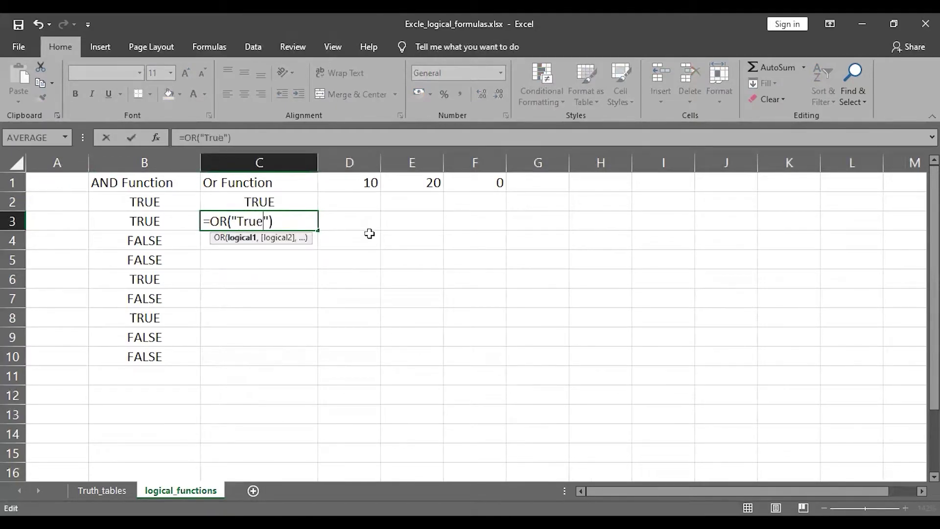
pyautogui.write(',""')
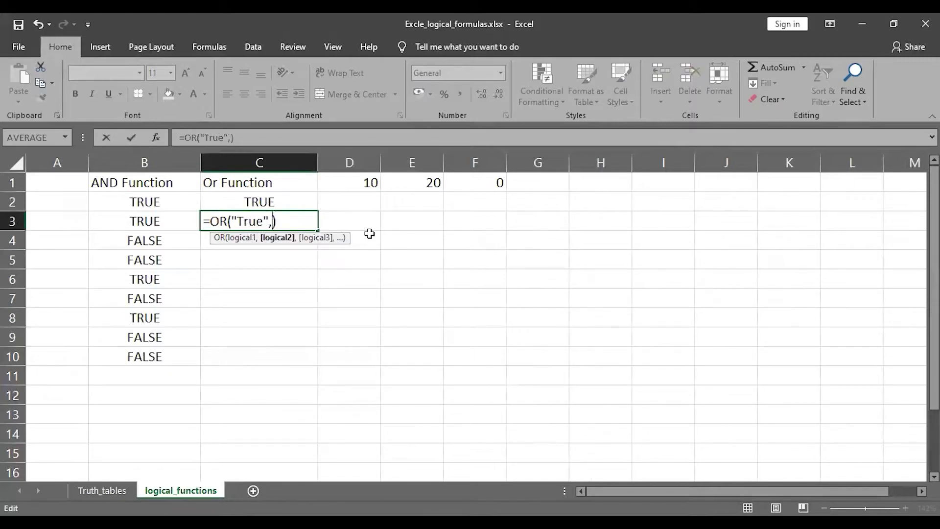
pyautogui.press('Left')
pyautogui.write('False')
pyautogui.press('Return')
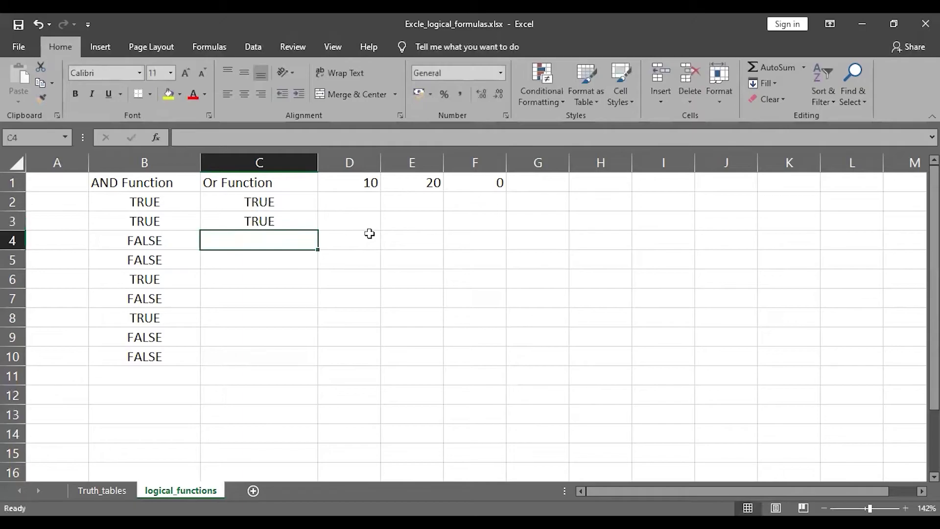
# Enter the formula =OR(D1,E1) in cell C4, referencing the two number cells in row 1.
pyautogui.doubleClick(263, 234)
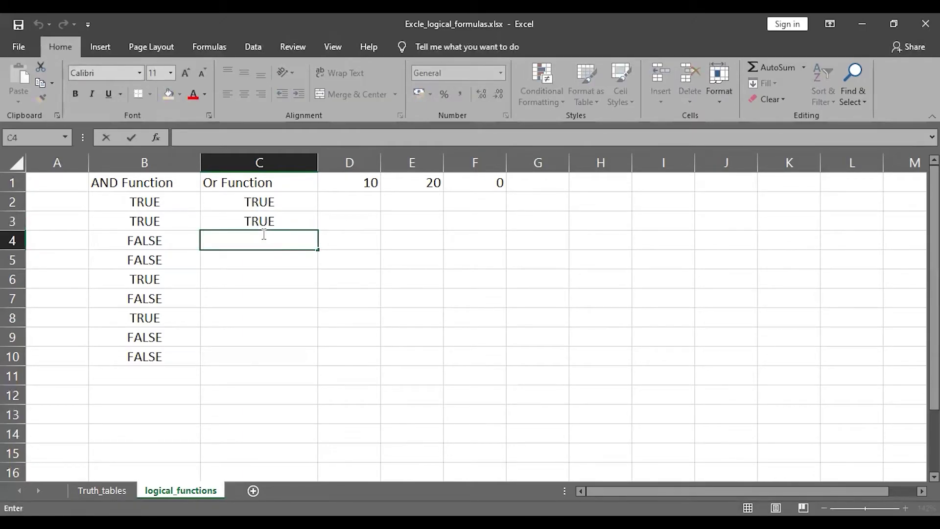
pyautogui.write('=')
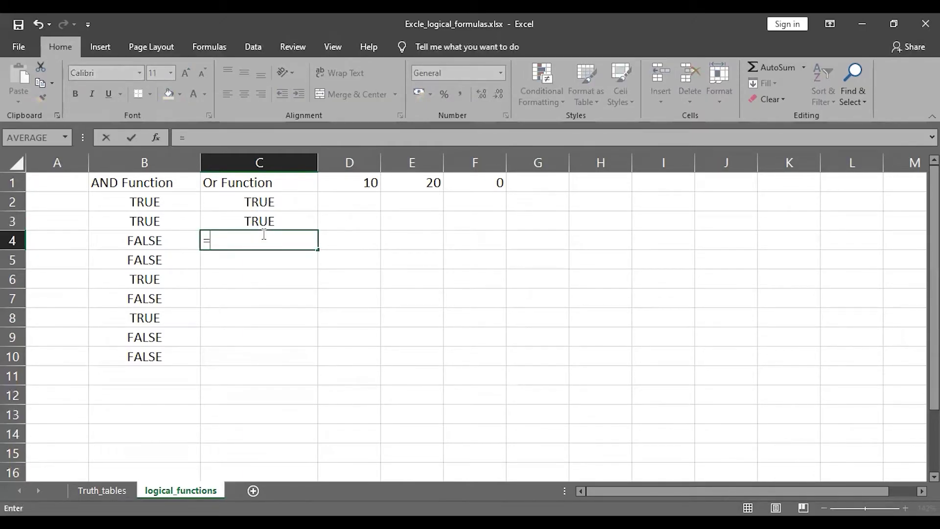
pyautogui.write('OR')
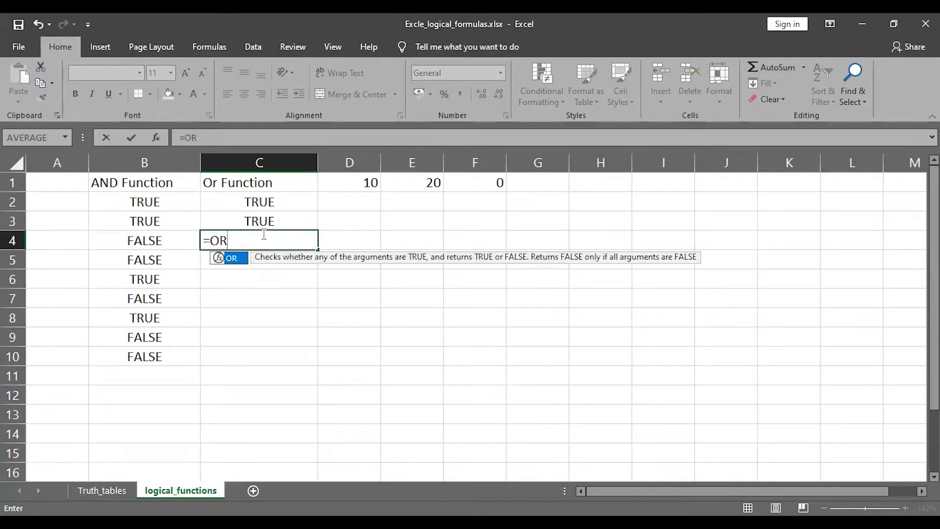
pyautogui.write('(')
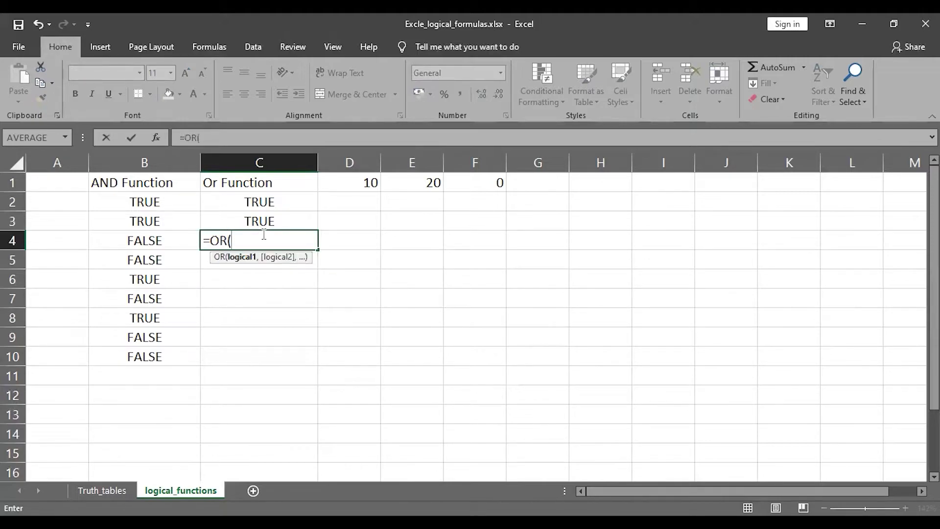
pyautogui.click(354, 183)
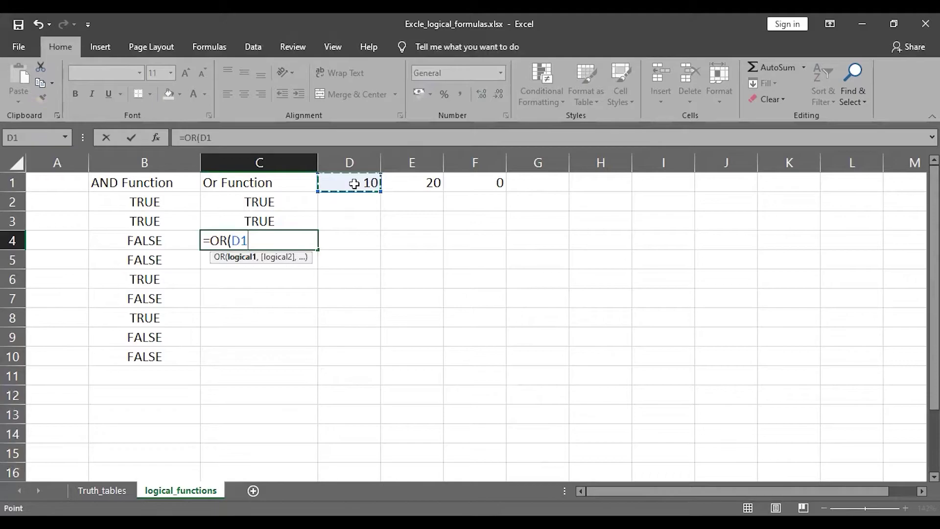
pyautogui.write(',')
pyautogui.click(420, 183)
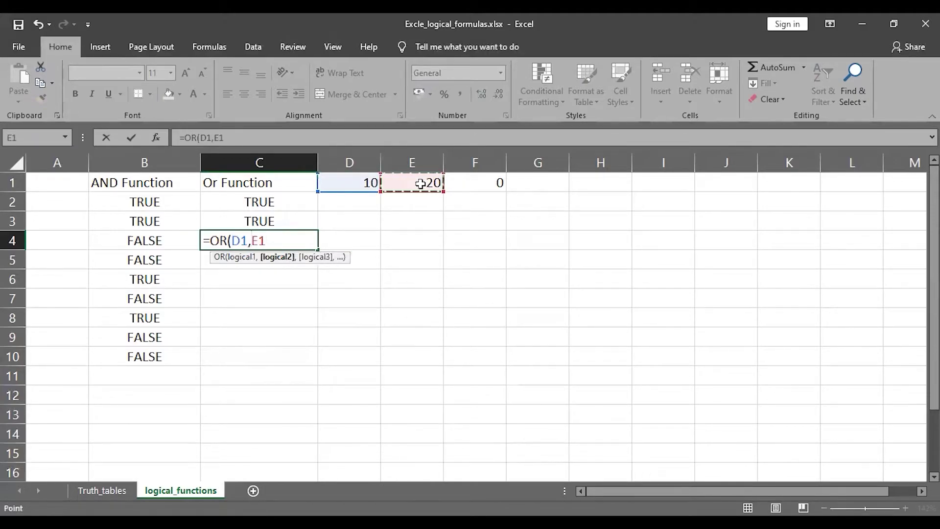
pyautogui.write(')')
pyautogui.press('Return')
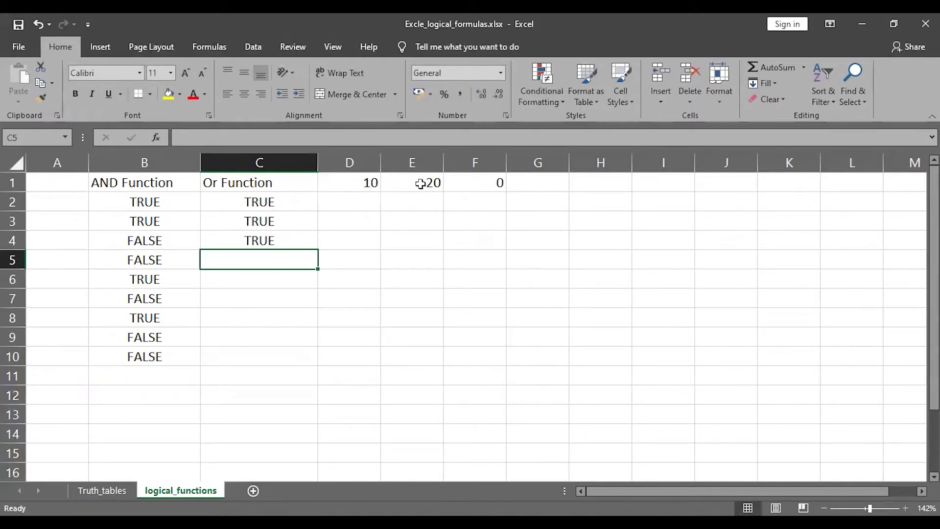
# Enter the formula =OR(10>20,10<=100) in cell C5, using two number comparisons as arguments.
pyautogui.doubleClick(300, 263)
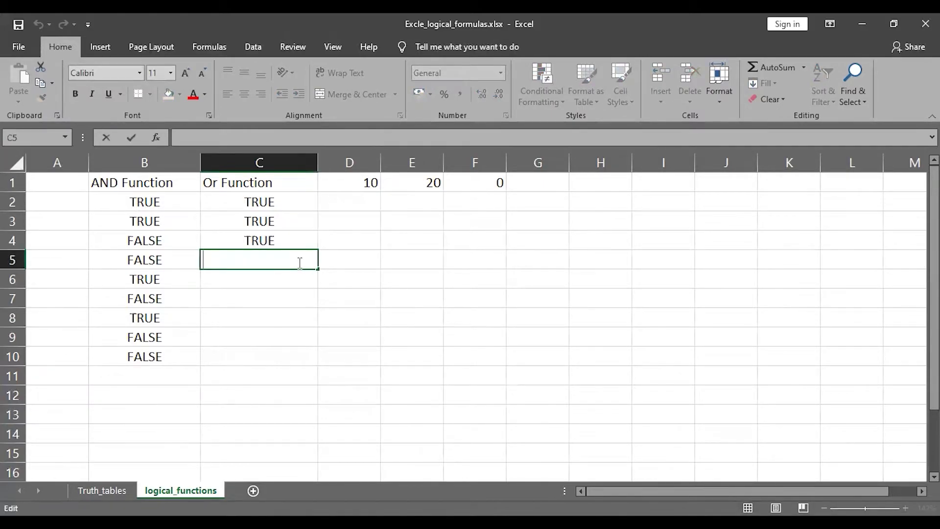
pyautogui.write('=')
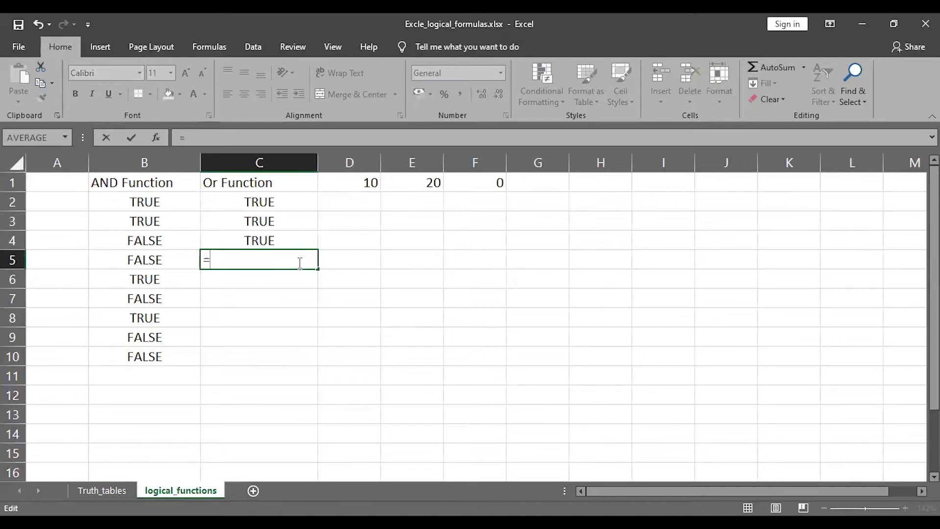
pyautogui.write('OR(')
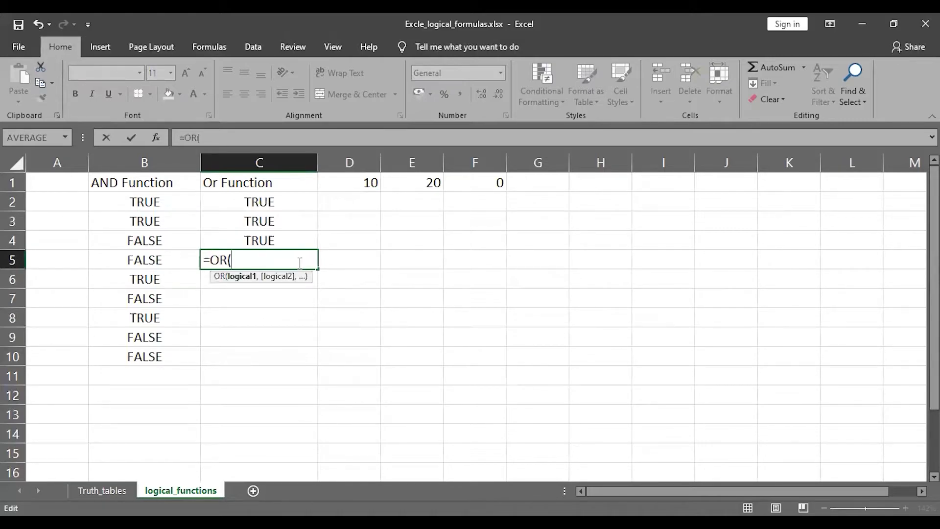
pyautogui.write('10>20,10')
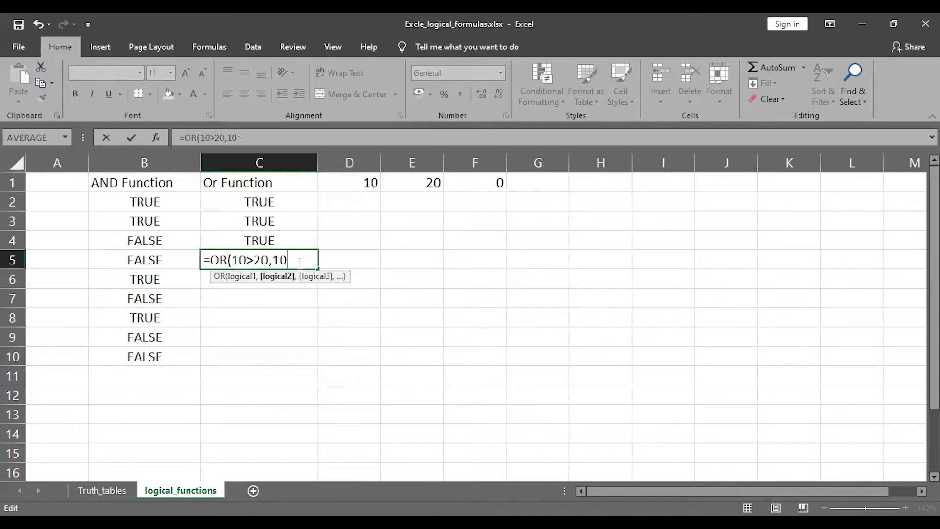
pyautogui.write('<=100')
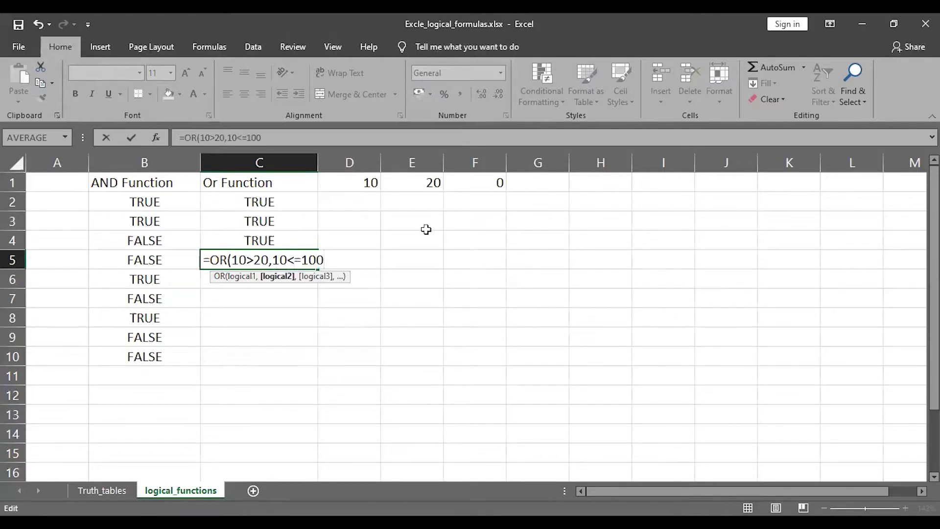
pyautogui.write(')')
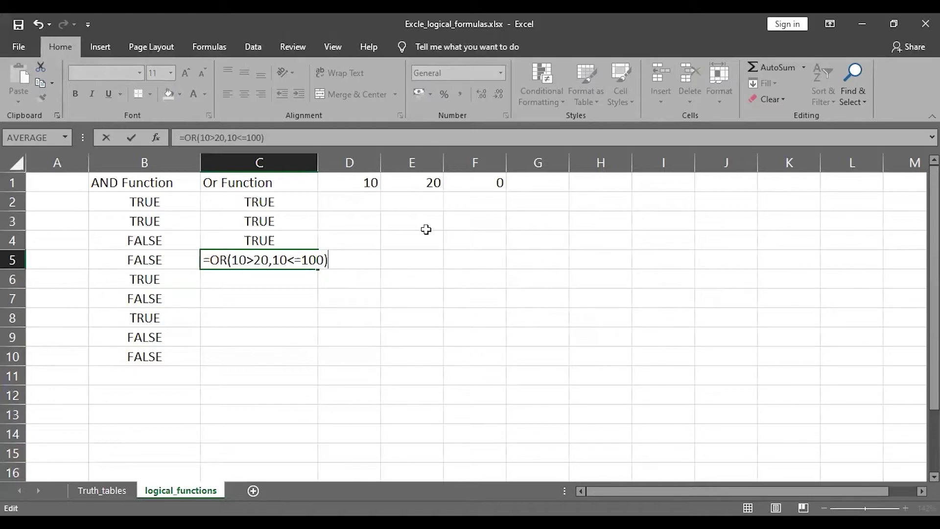
pyautogui.press('Return')
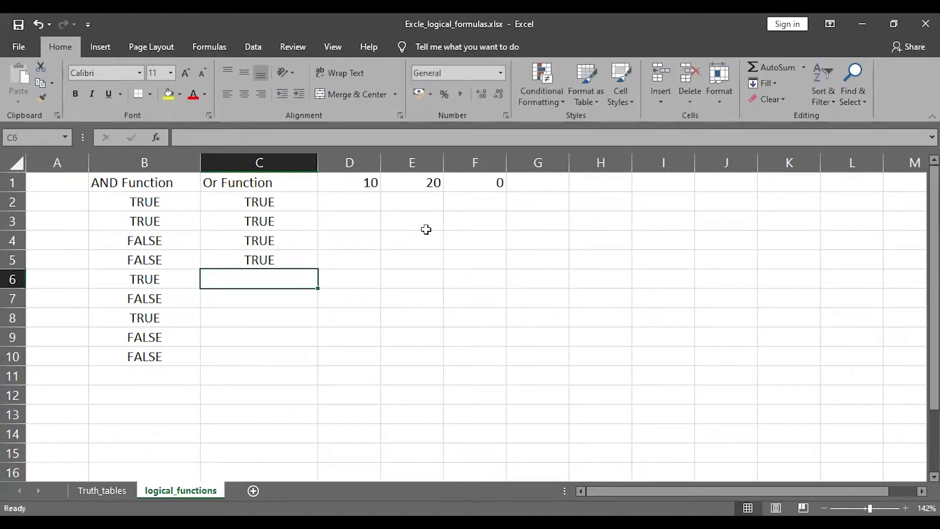
# Insert a new column before column D and enter the heading NOT Function in cell D1.
pyautogui.click(265, 317)
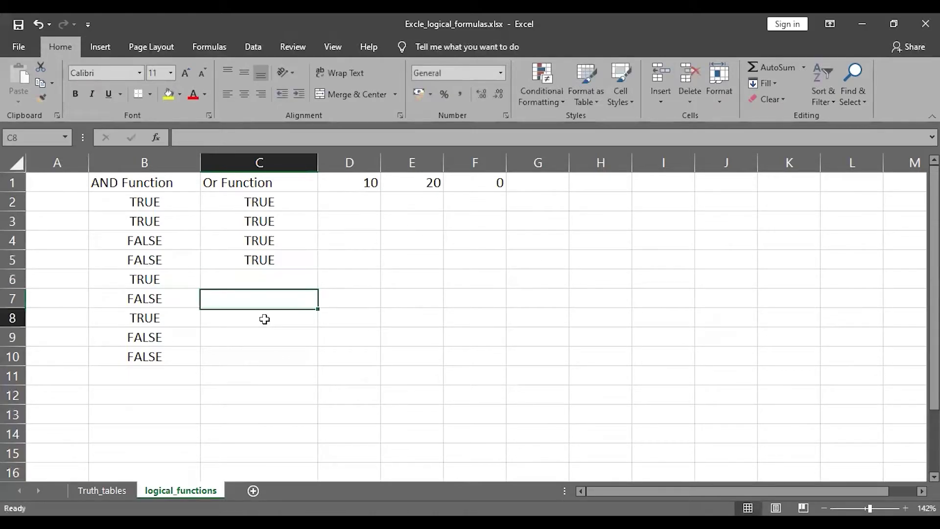
pyautogui.click(273, 278)
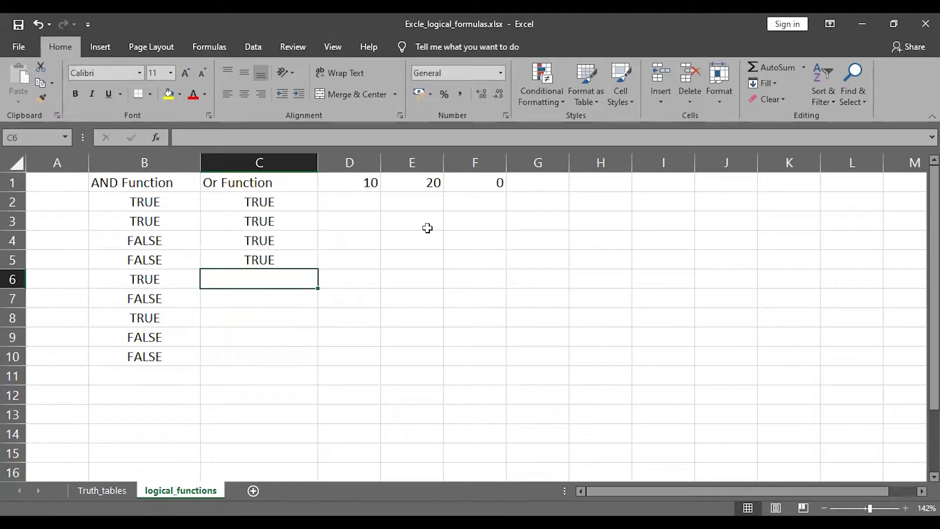
pyautogui.click(342, 164)
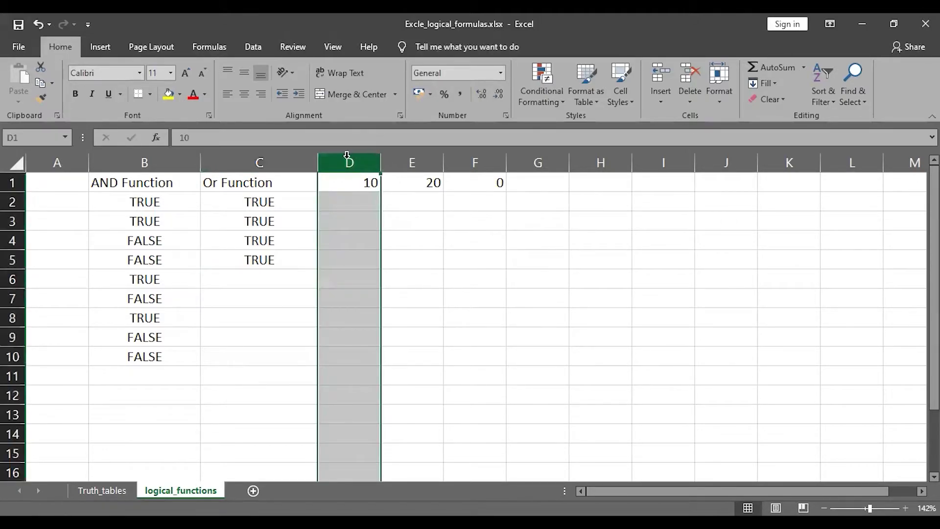
pyautogui.rightClick(354, 167)
pyautogui.click(394, 265)
pyautogui.doubleClick(365, 186)
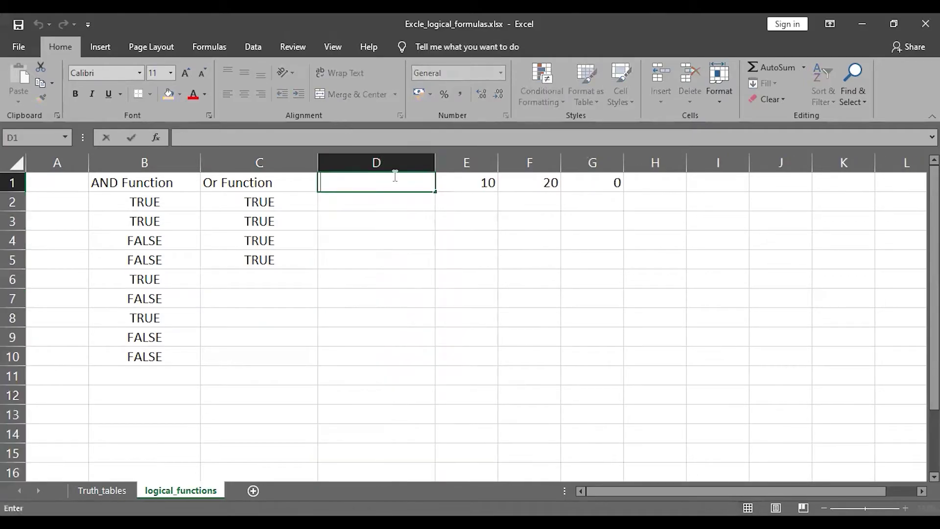
pyautogui.write('NOT Function')
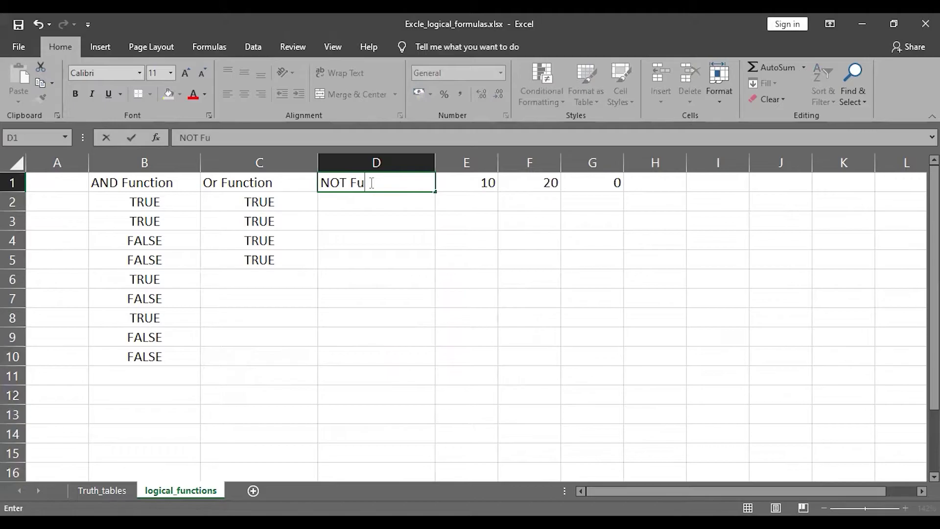
pyautogui.press('Return')
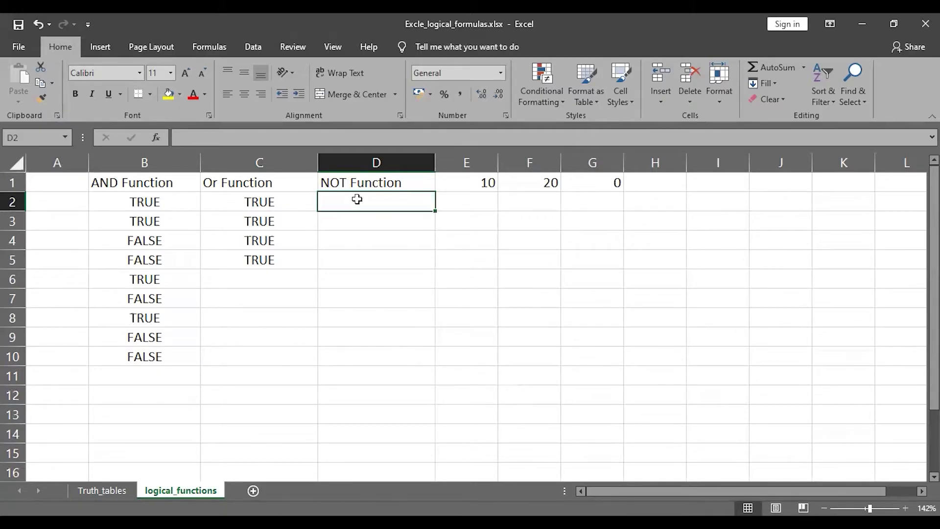
# Enter the formula =NOT(FALSE) in cell D2, using a logical constant as the argument.
pyautogui.doubleClick(357, 199)
pyautogui.write('=')
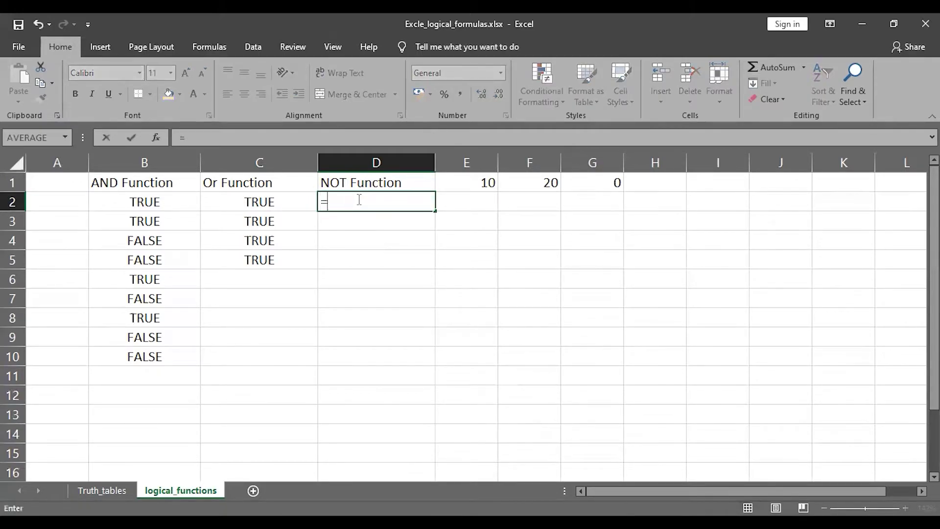
pyautogui.write('NOT(')
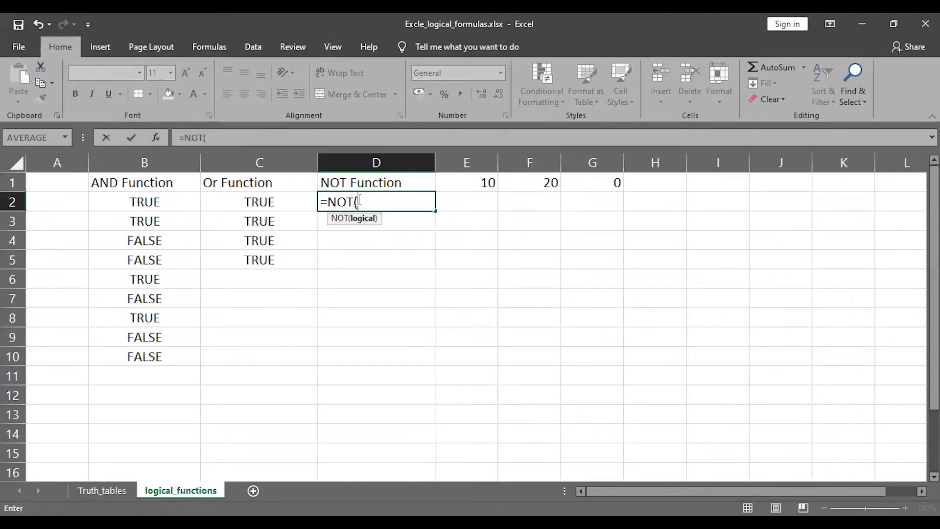
pyautogui.write('FALSE)')
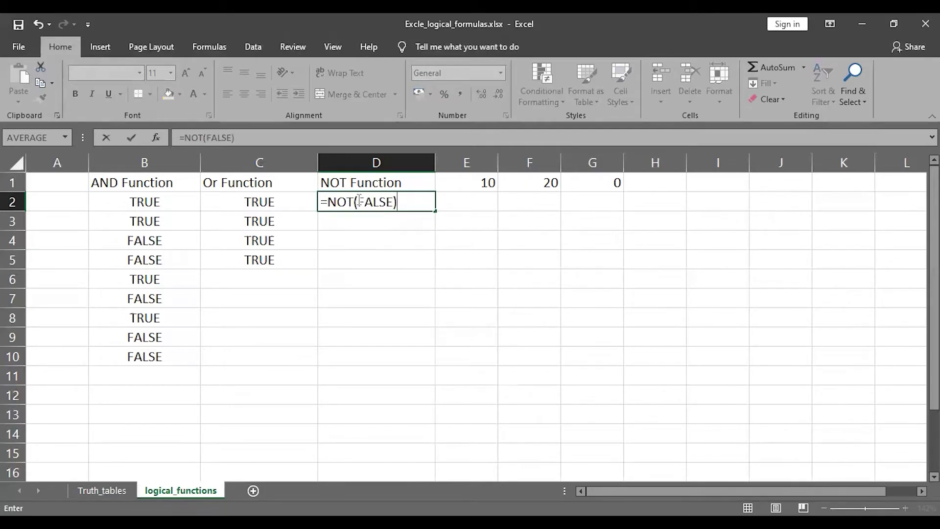
pyautogui.press('Return')
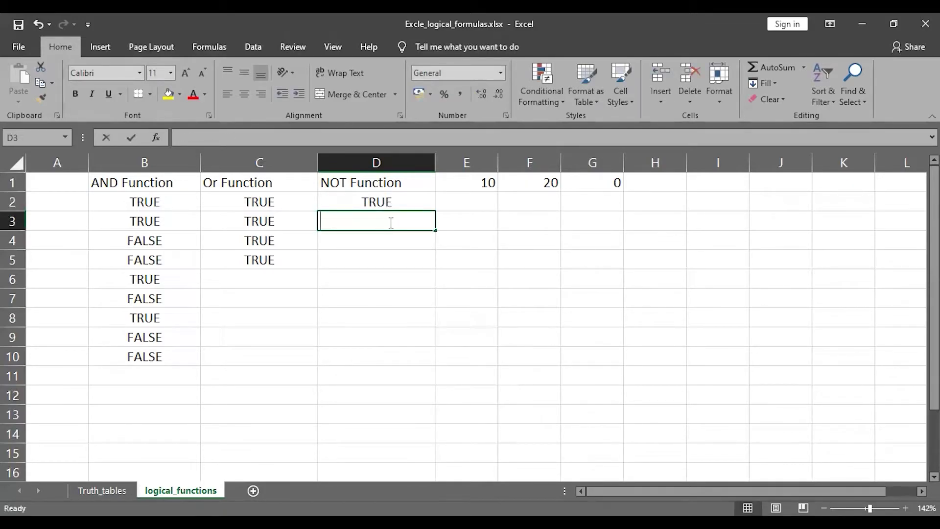
# Enter the formula =NOT(True) in cell D3 to negate the opposite logical constant.
pyautogui.doubleClick(390, 223)
pyautogui.write('=')
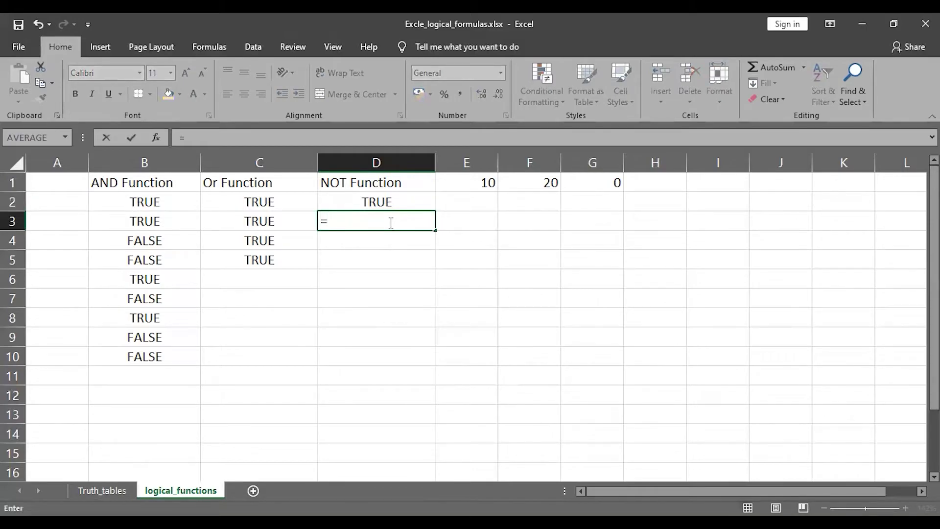
pyautogui.write('NOT(T')
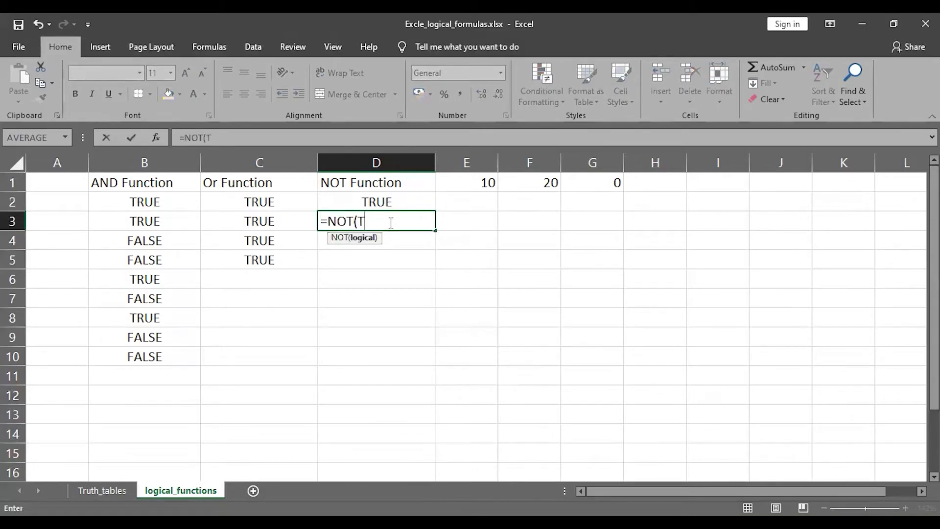
pyautogui.write('r')
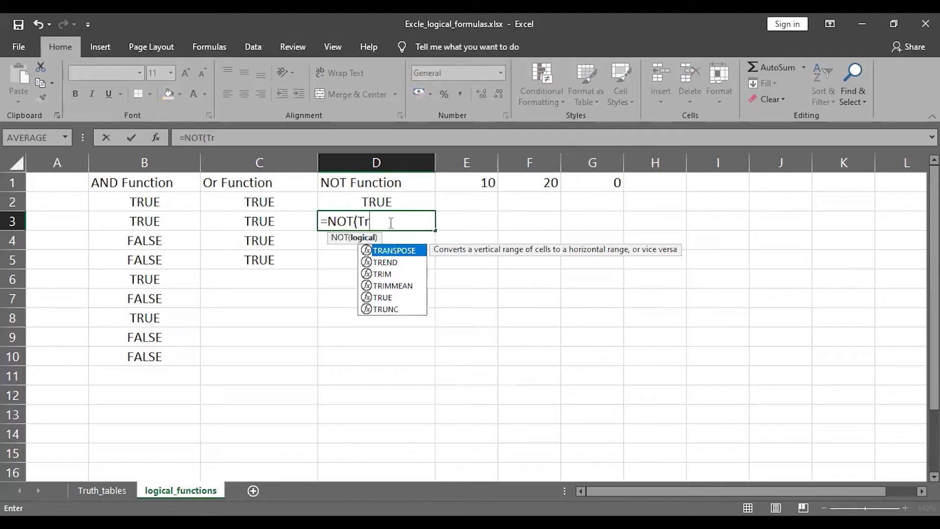
pyautogui.write('ue)')
pyautogui.press('Return')
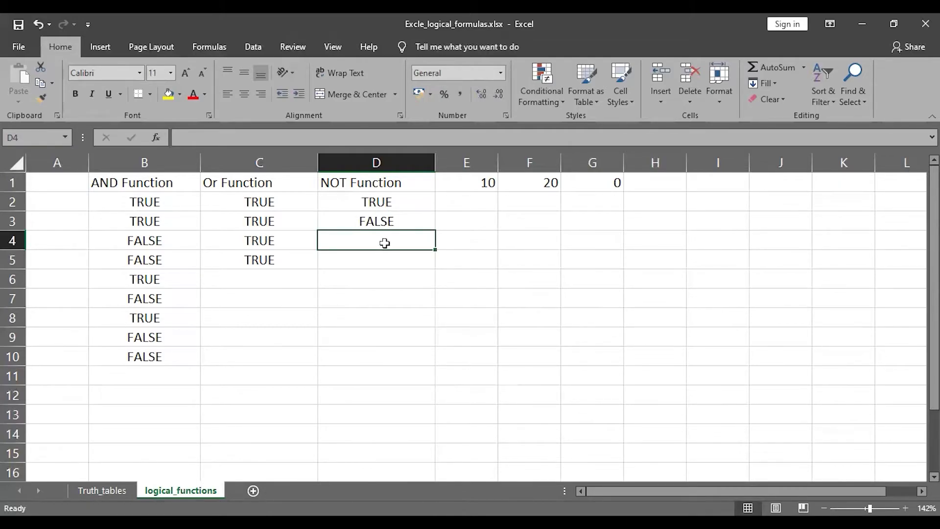
# Enter the formula =NOT(10<30) in cell D4, using a number comparison as the argument.
pyautogui.doubleClick(386, 241)
pyautogui.write('=')
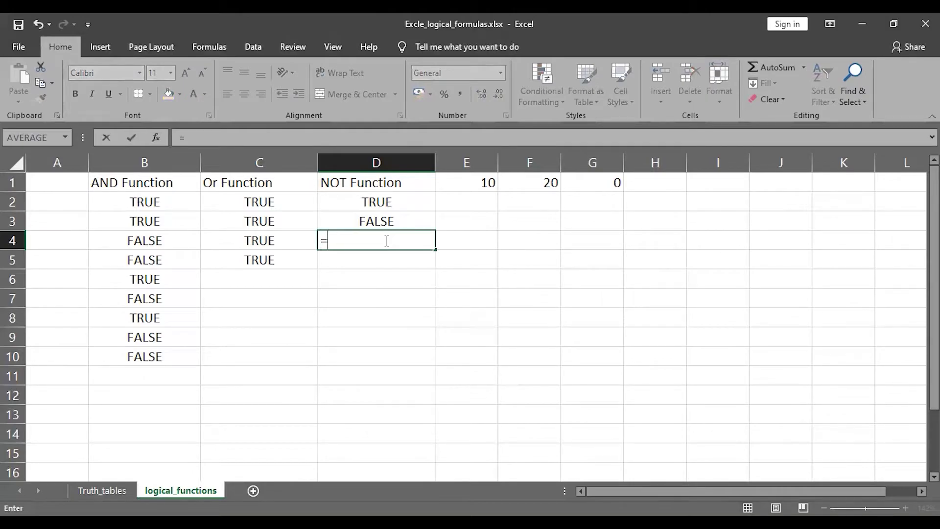
pyautogui.write('NOT(')
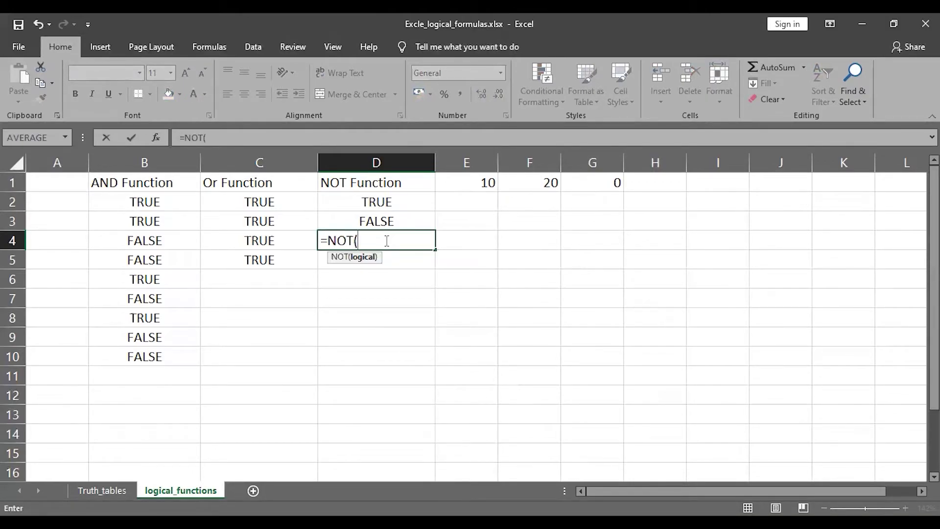
pyautogui.write('10<30)')
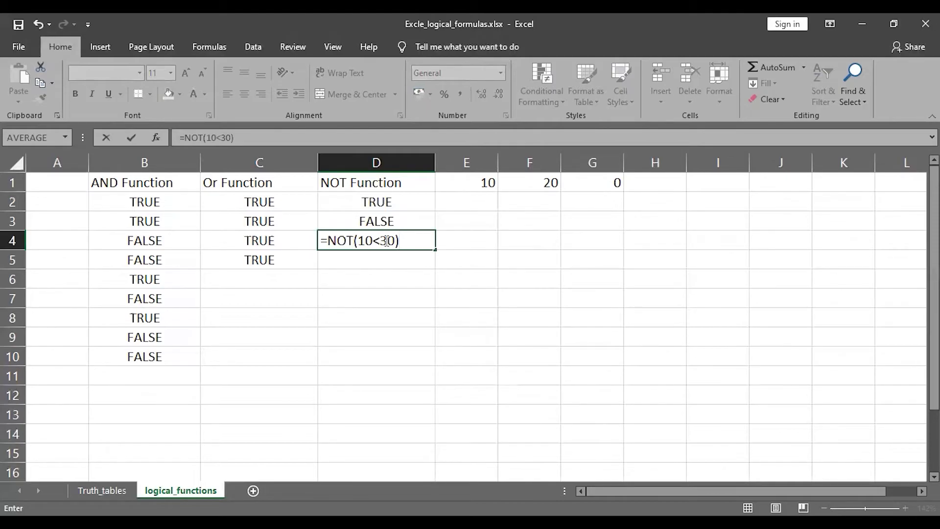
pyautogui.press('Return')
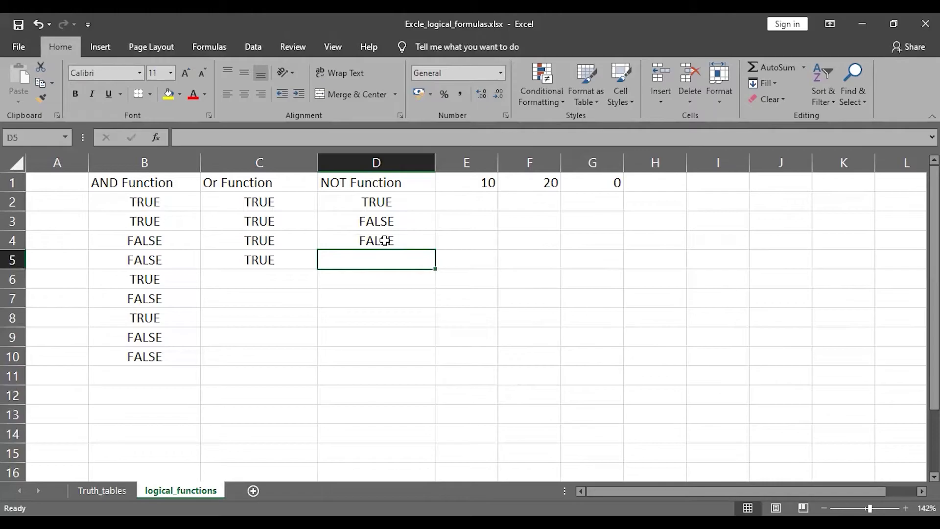
# Enter the formulas =NOT(10) in cell D5 and =NOT(0) in cell D6, using plain numbers as arguments.
pyautogui.write('=')
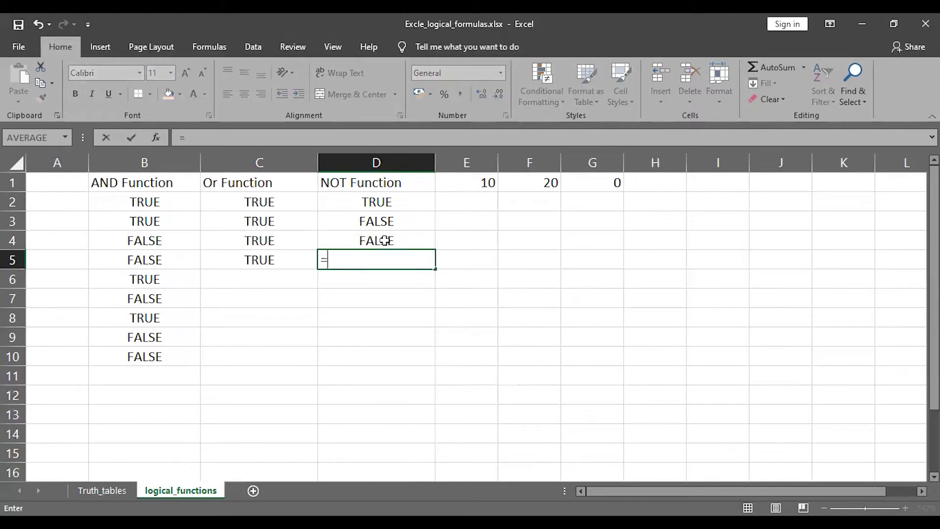
pyautogui.write('NOT')
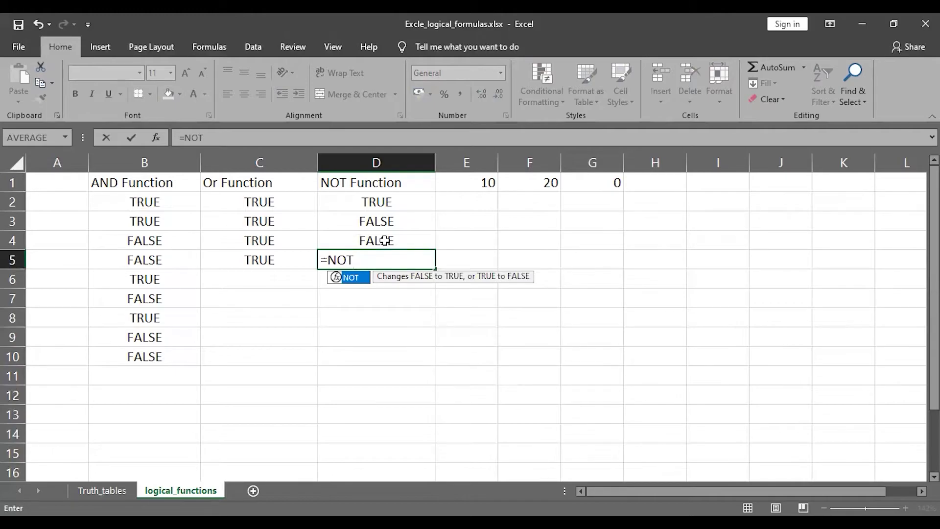
pyautogui.write('(10)')
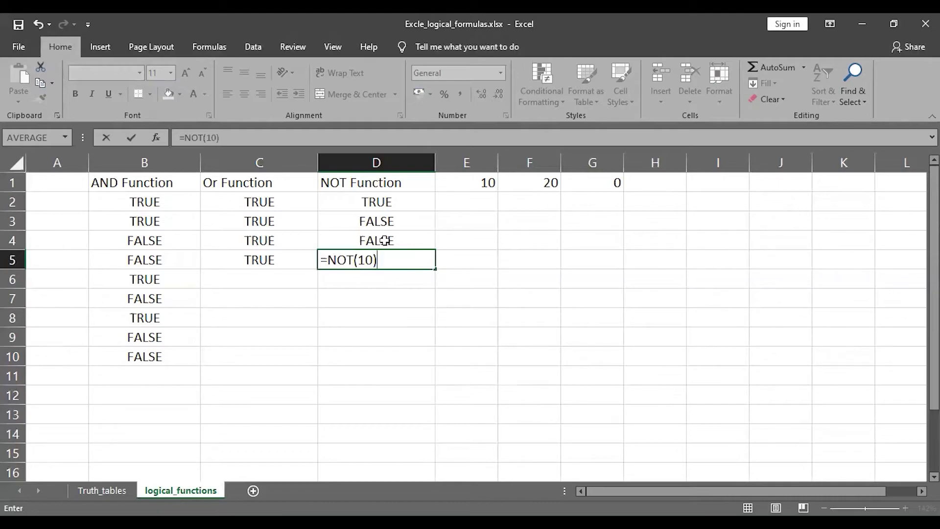
pyautogui.press('Return')
pyautogui.write('=')
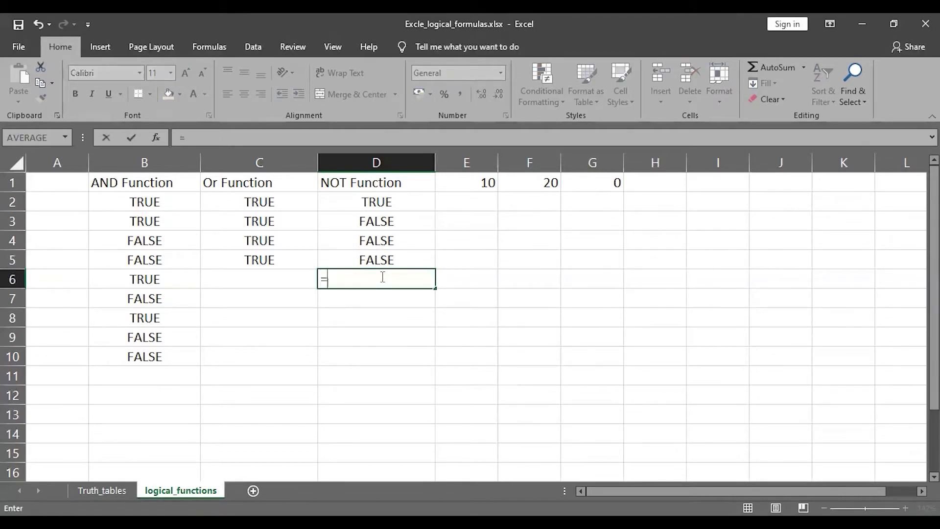
pyautogui.write('NOT(0)')
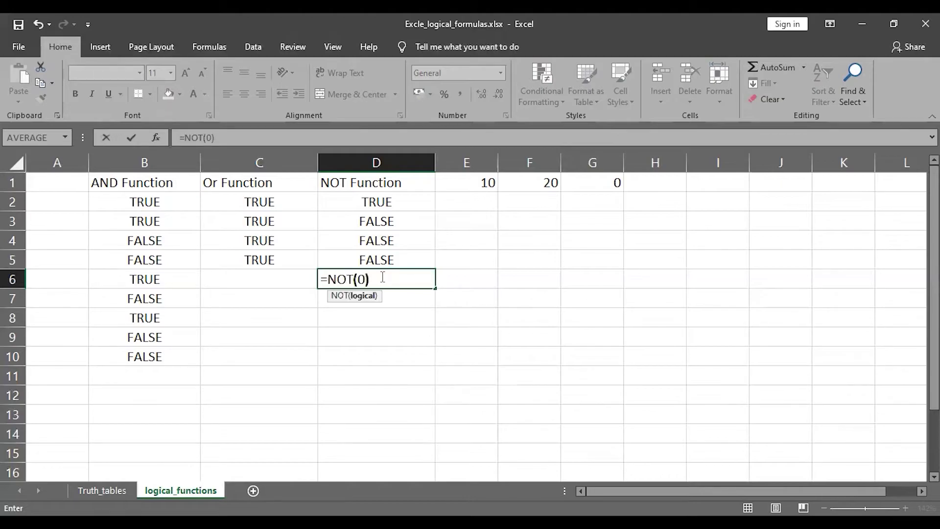
pyautogui.press('Return')
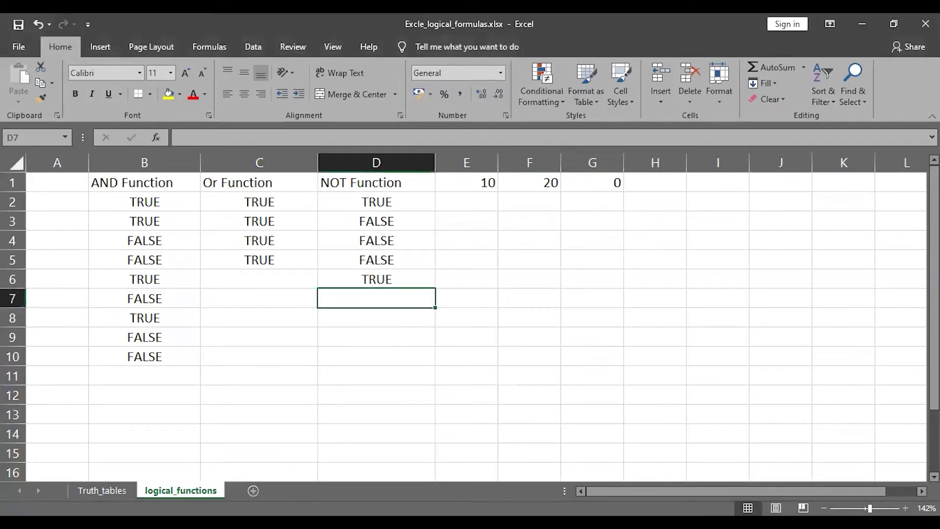
# Add a new worksheet after logical_functions and rename it fundamental_functions.
pyautogui.click(253, 491)
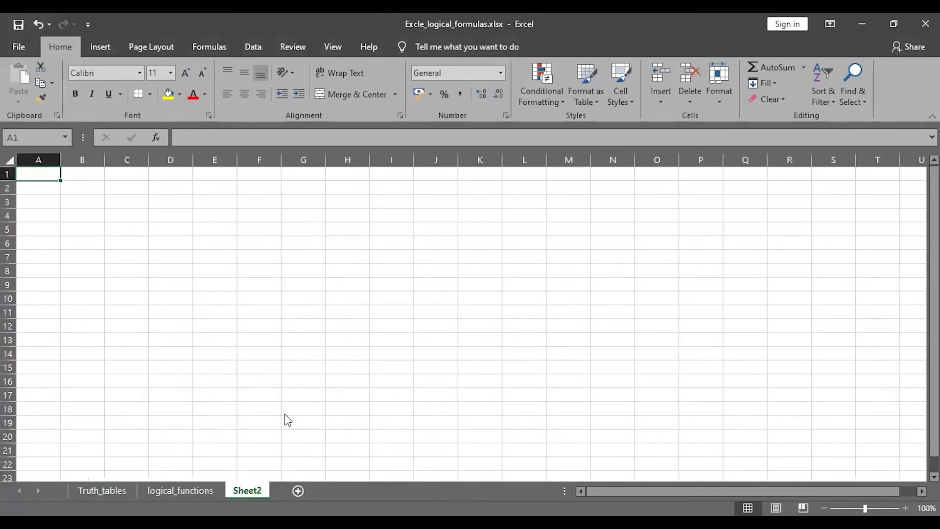
pyautogui.rightClick(253, 490)
pyautogui.click(308, 363)
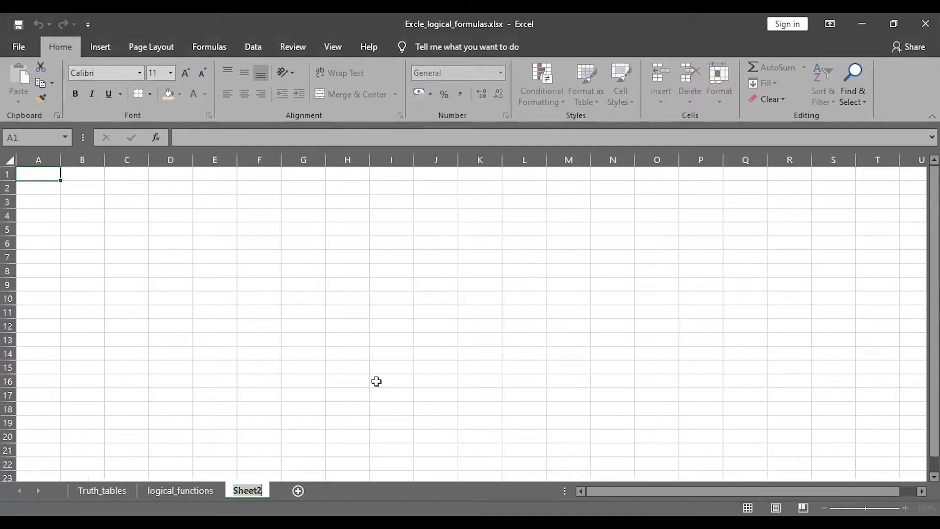
pyautogui.press('BackSpace')
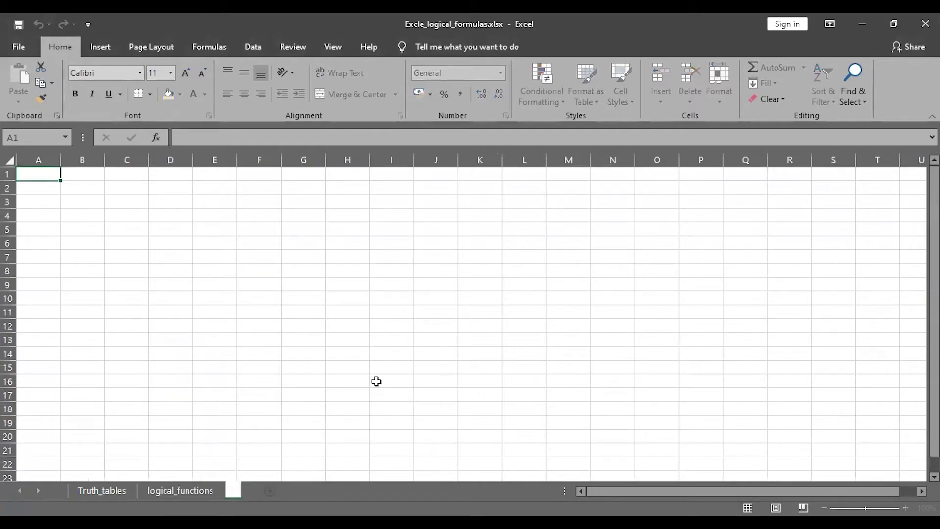
pyautogui.write('fundamental')
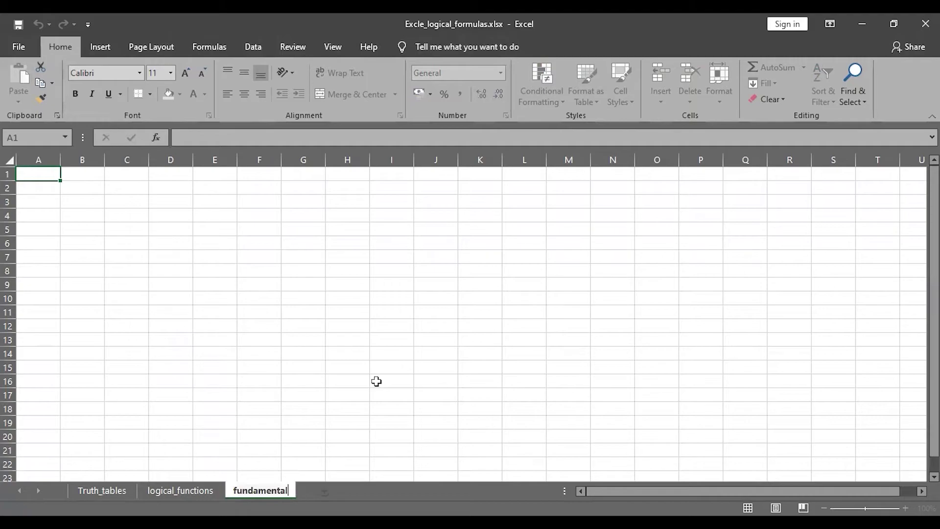
pyautogui.write('_functions')
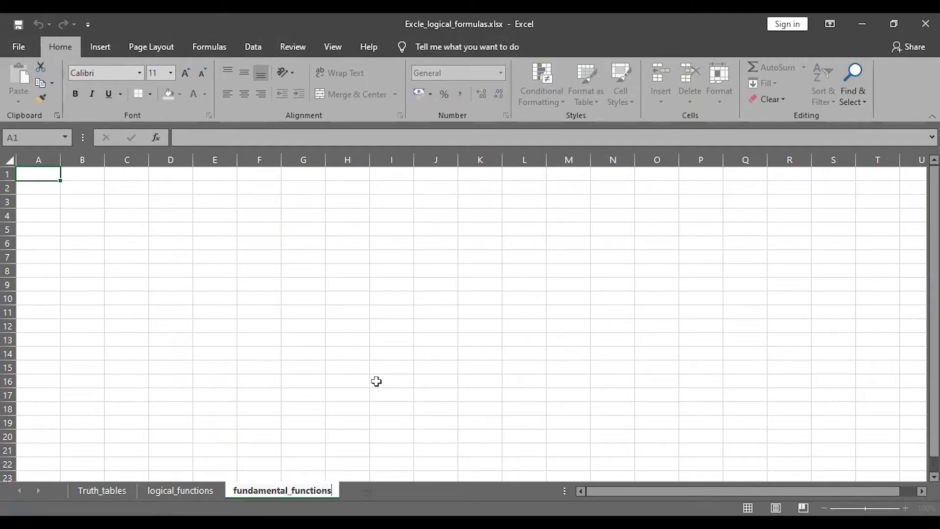
pyautogui.press('Return')
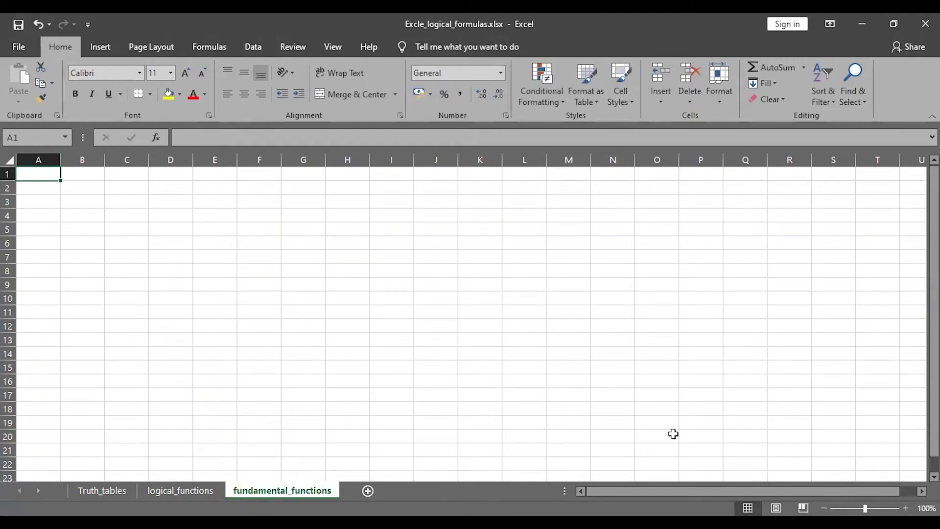
# Enter the formula =ISERROR(10/0) in cell A1 to test a division by zero.
pyautogui.scroll(3, 195, 298)
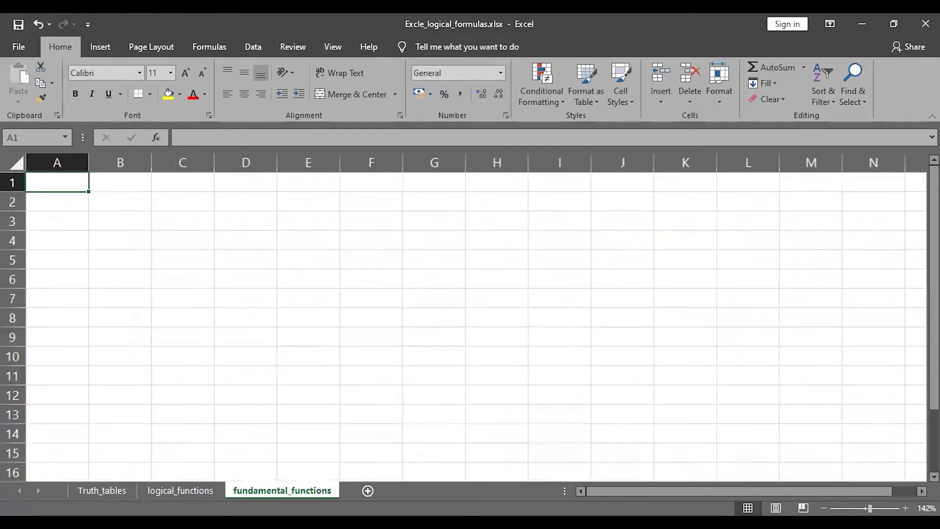
pyautogui.doubleClick(73, 184)
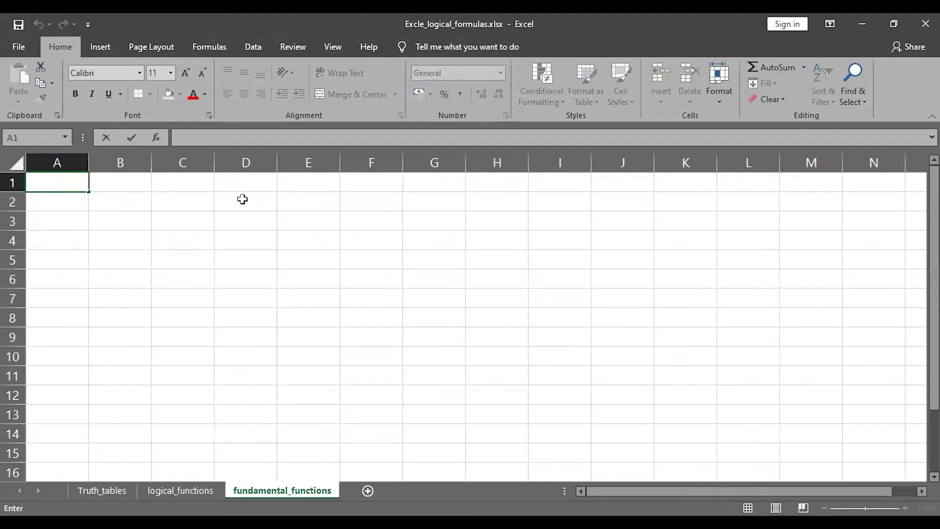
pyautogui.write('=')
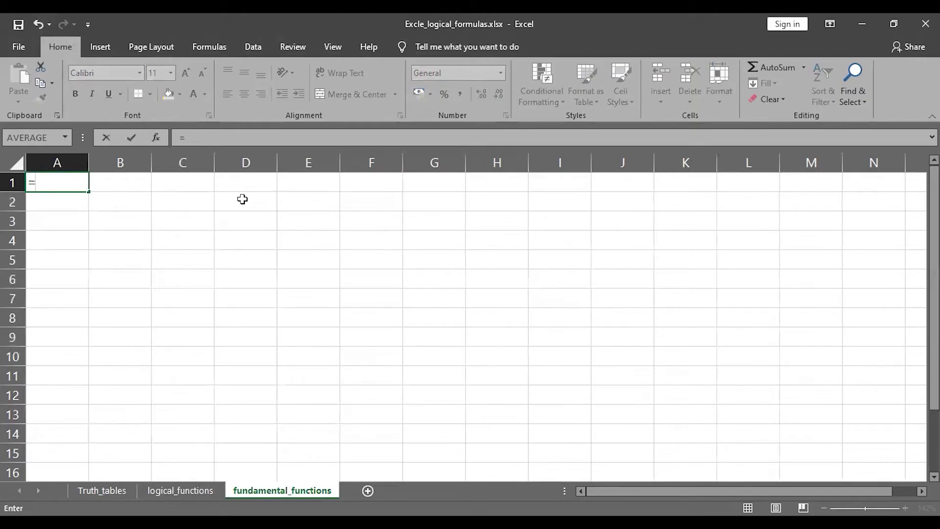
pyautogui.write('IS')
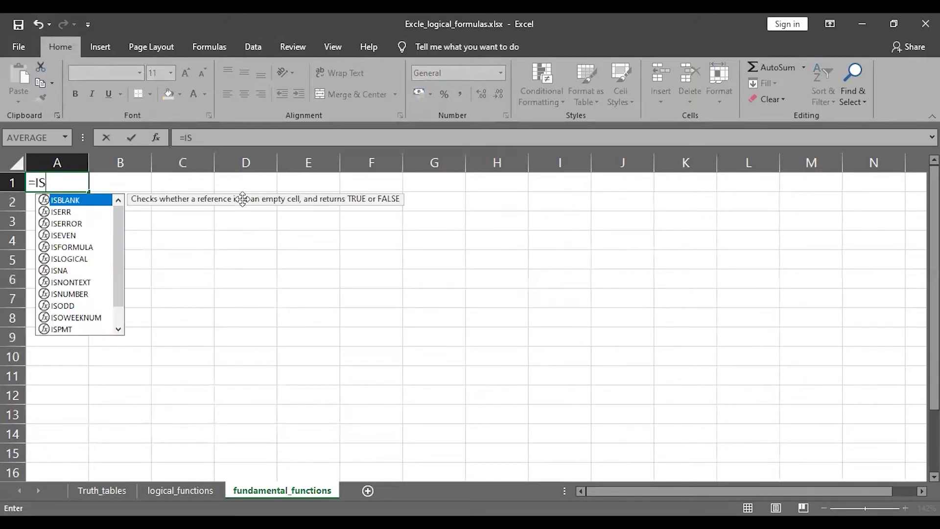
pyautogui.write('ER')
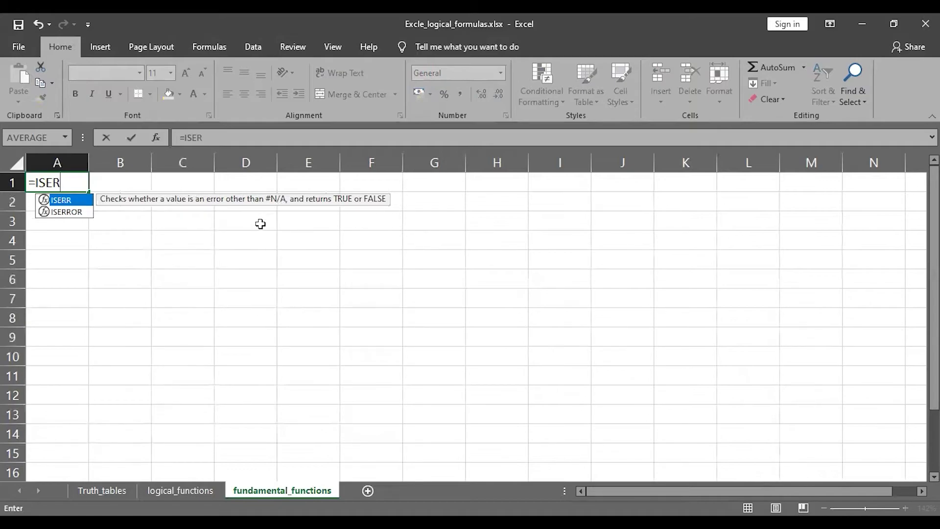
pyautogui.press('Down')
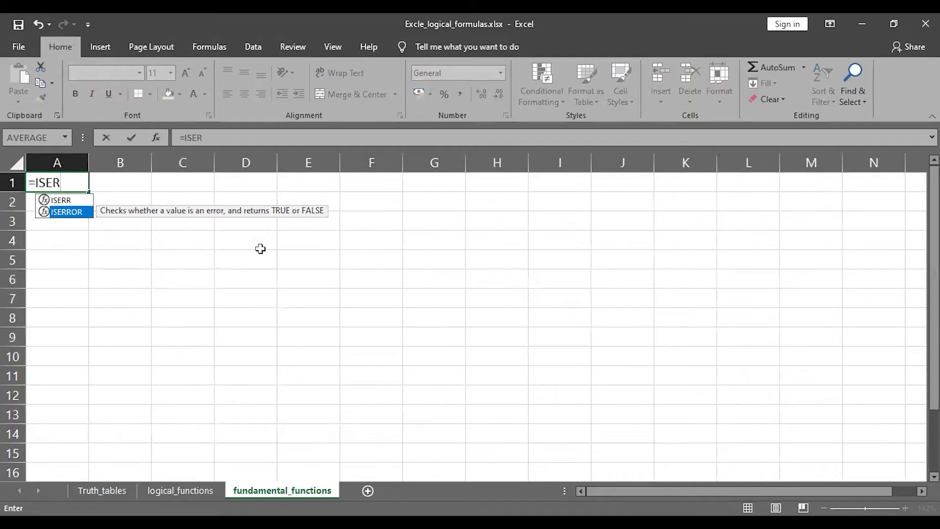
pyautogui.press('Tab')
pyautogui.write('10')
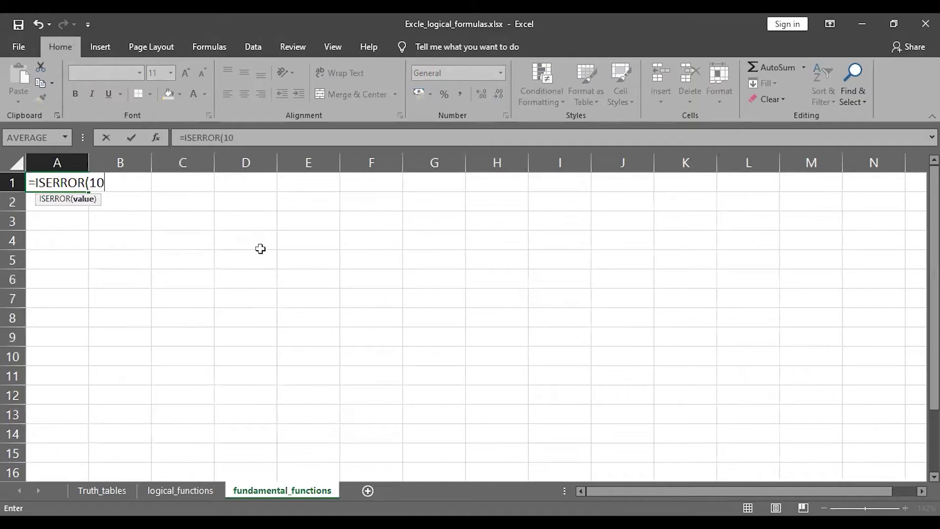
pyautogui.write('/0)')
pyautogui.press('Return')
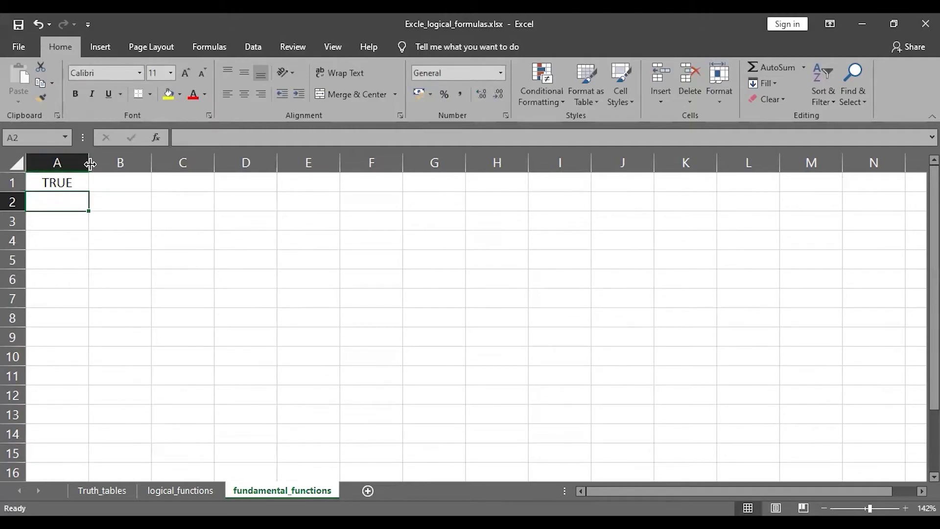
# Widen column A and change the formula in cell A1 to =ISERROR(10/3).
pyautogui.moveTo(88, 164); pyautogui.dragTo(143, 169)
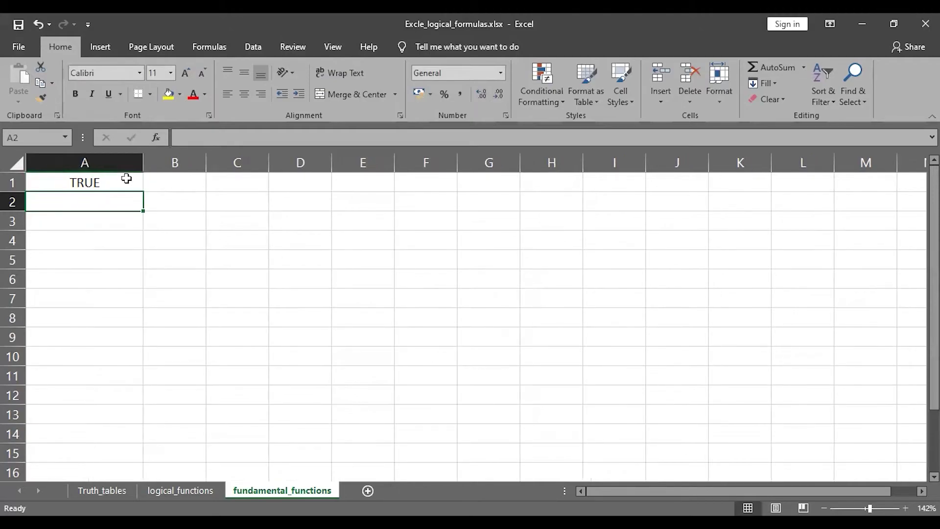
pyautogui.press('alt')
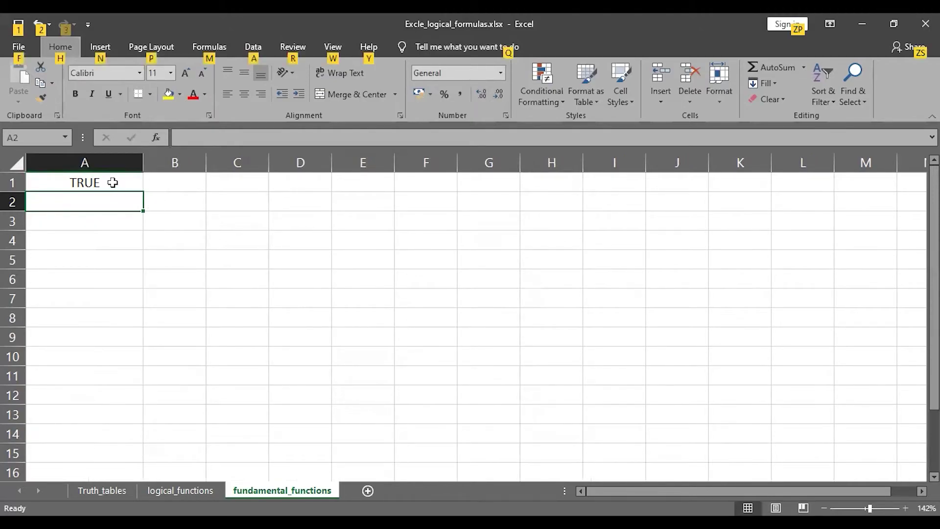
pyautogui.click(113, 183)
pyautogui.doubleClick(113, 183)
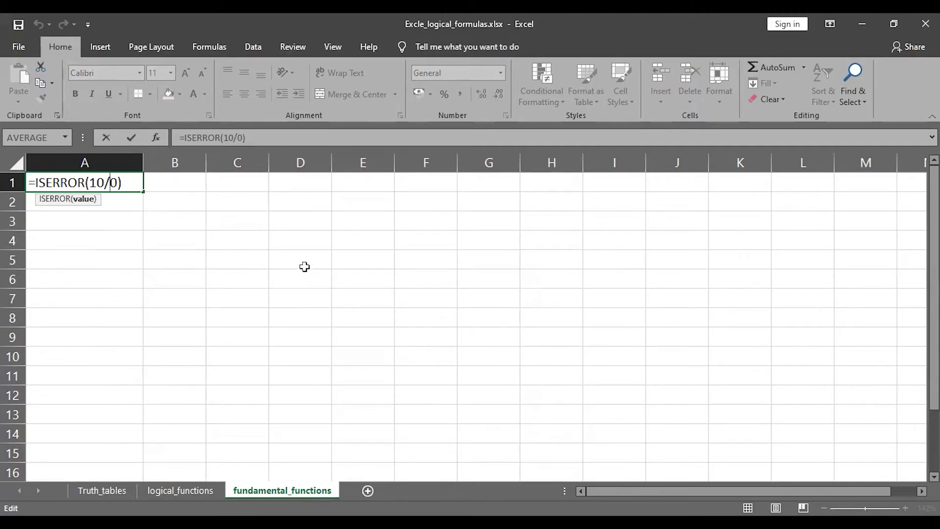
pyautogui.click(133, 202)
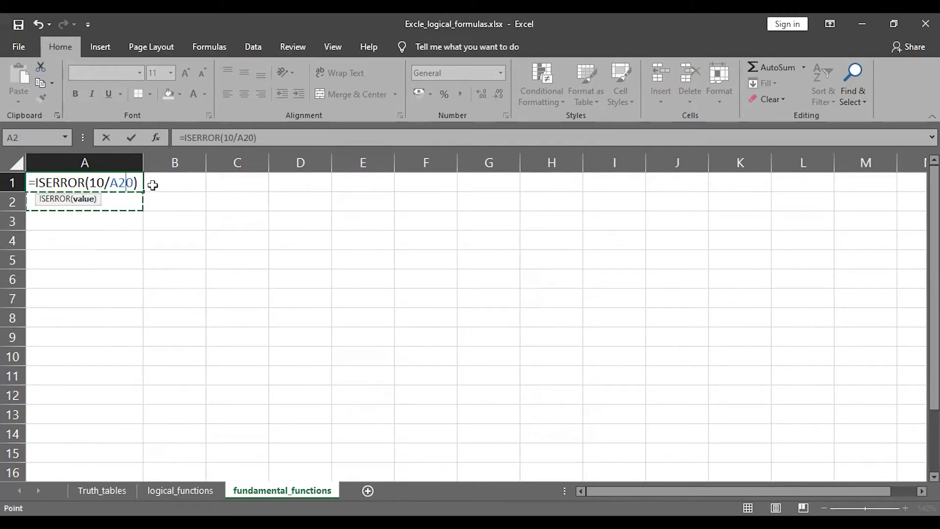
pyautogui.doubleClick(128, 182)
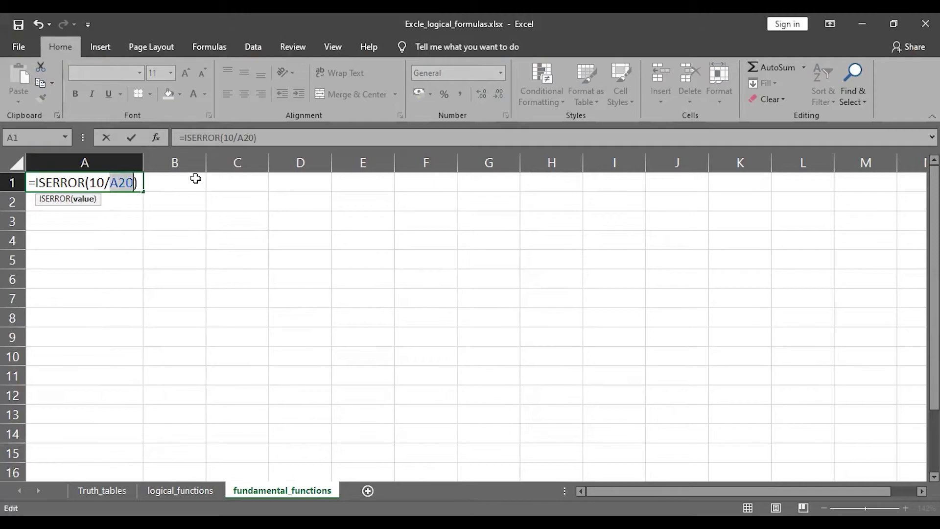
pyautogui.press('BackSpace')
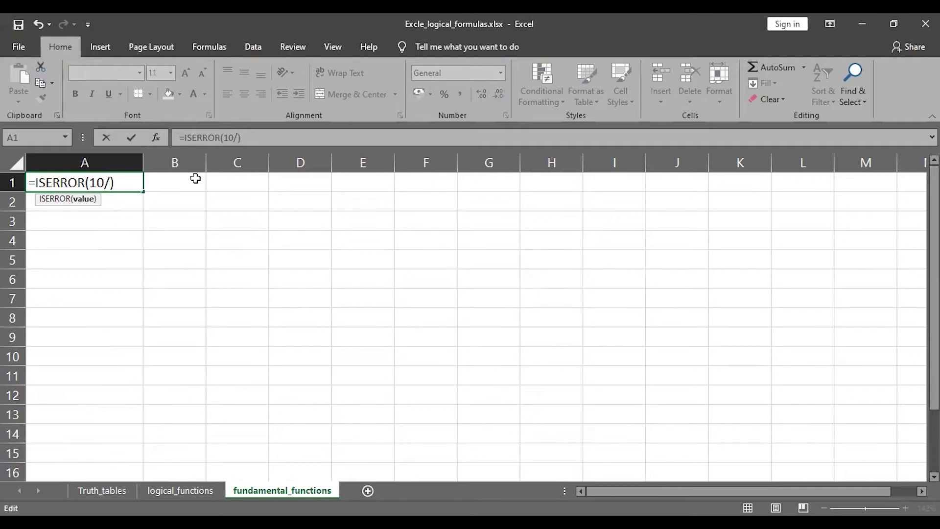
pyautogui.write('3')
pyautogui.press('Return')
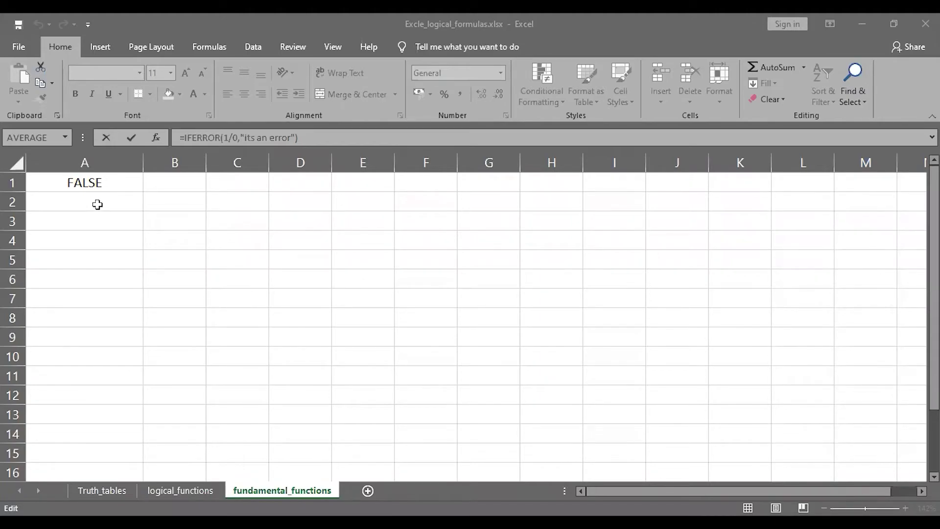
# Enter the formula =IFERROR(10/0,"") in cell A2, with an empty text as the error value.
pyautogui.press('Escape')
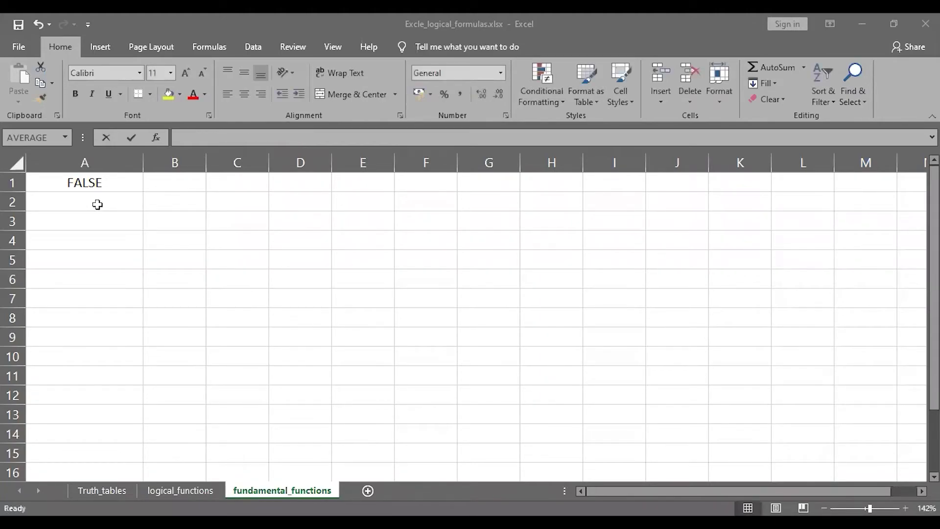
pyautogui.click(98, 204)
pyautogui.doubleClick(132, 196)
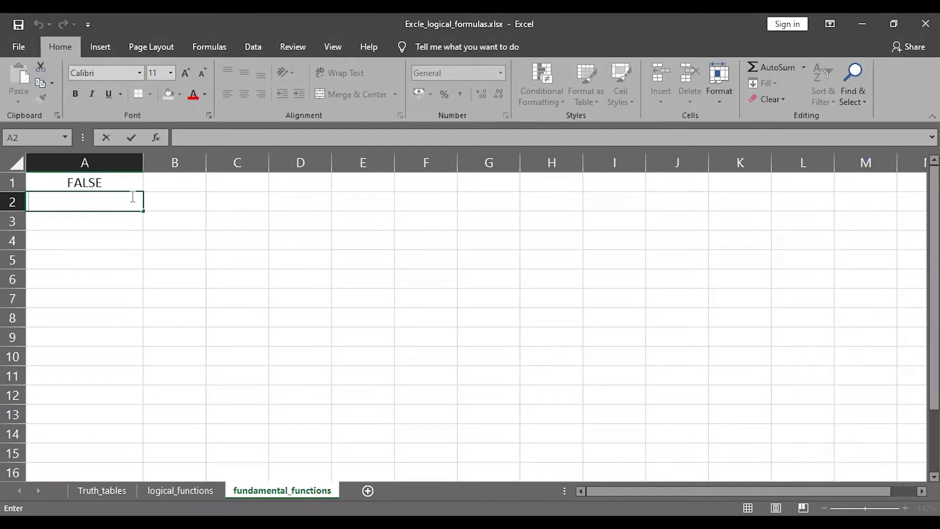
pyautogui.write('=')
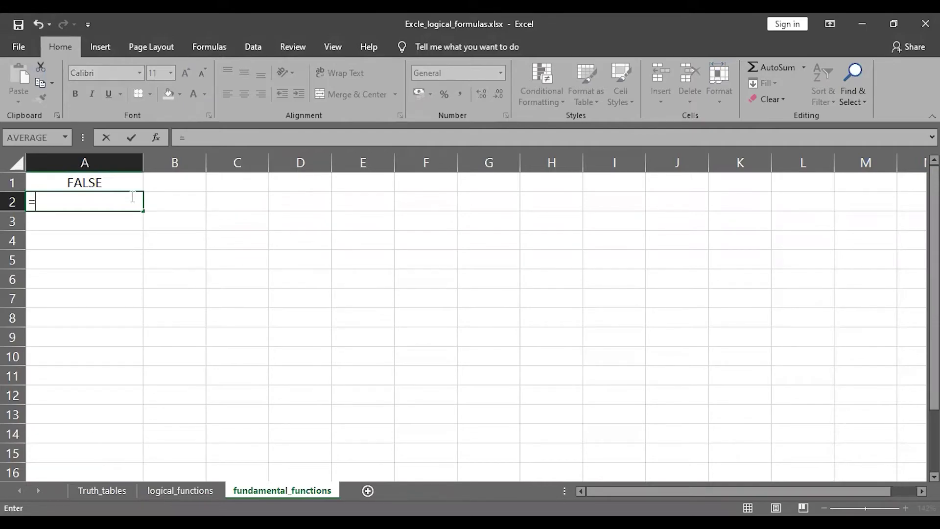
pyautogui.write('IF')
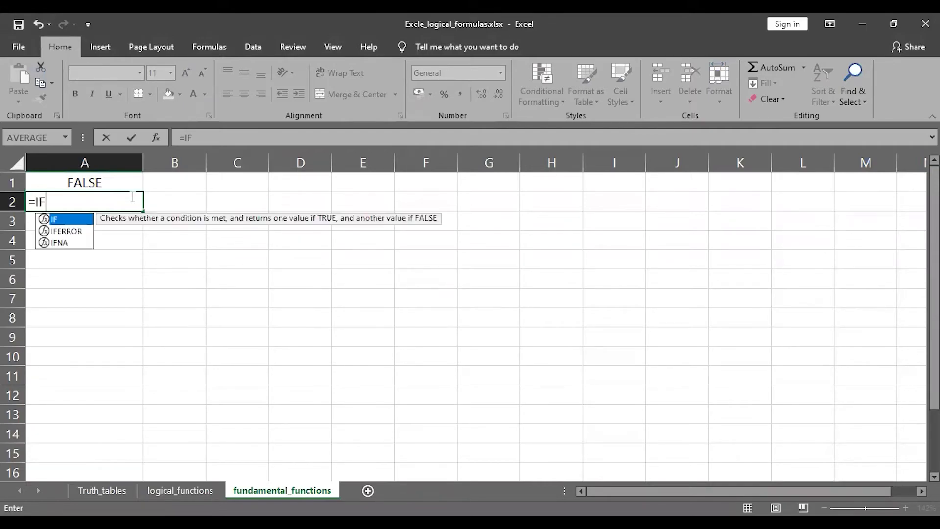
pyautogui.press('Down')
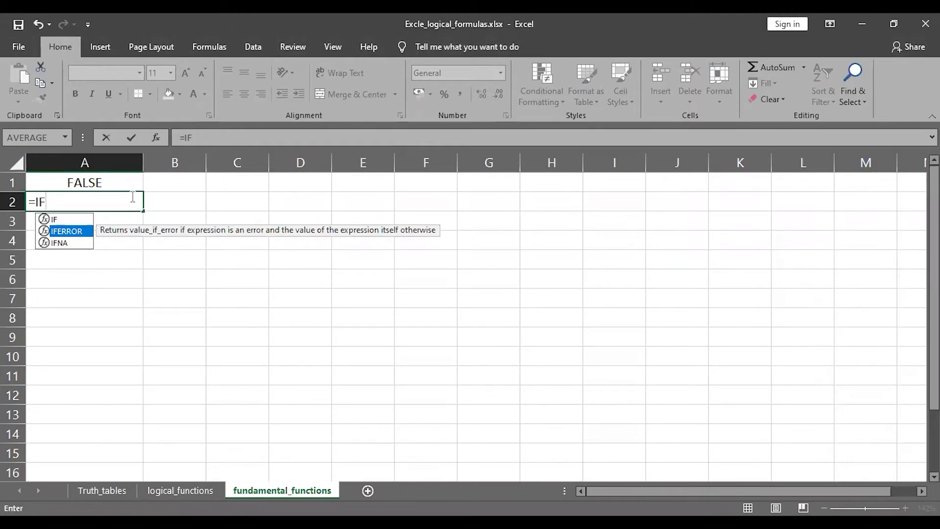
pyautogui.press('Tab')
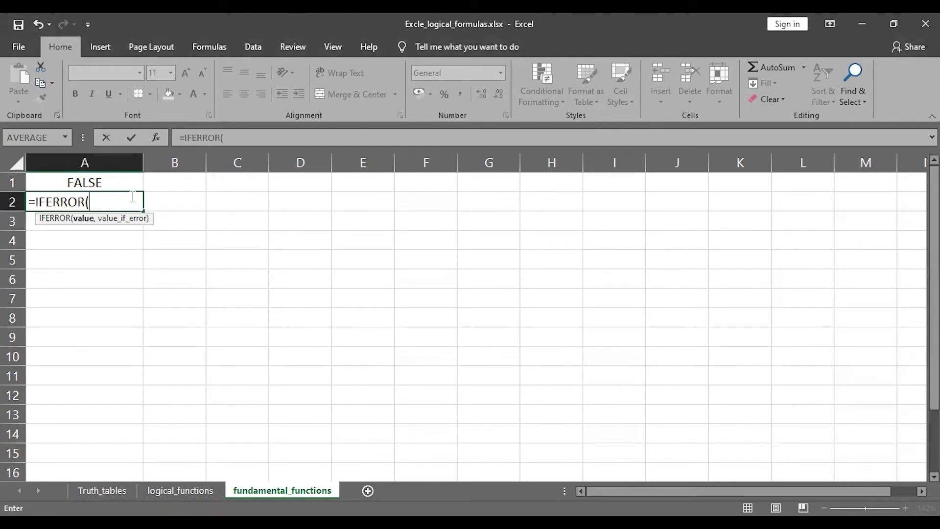
pyautogui.write('10/0,')
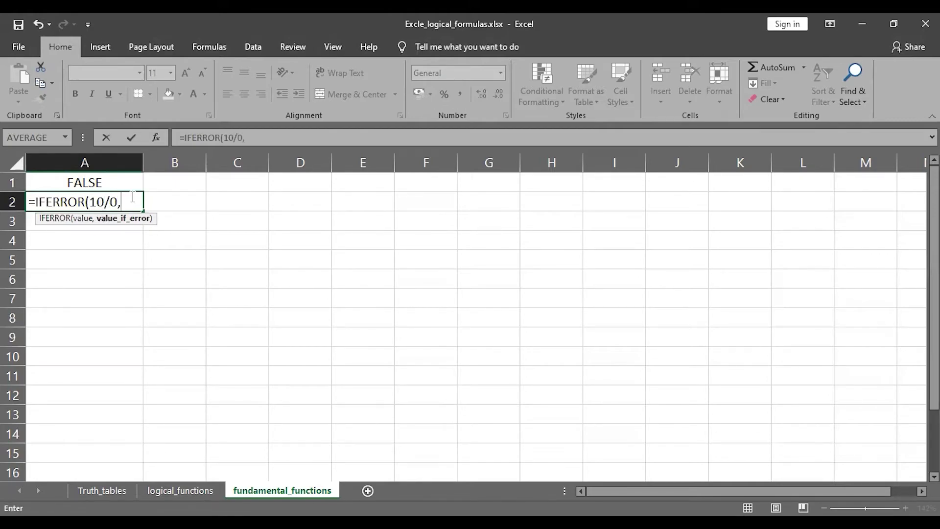
pyautogui.write('""')
pyautogui.hotkey('ctrl', 'Return')
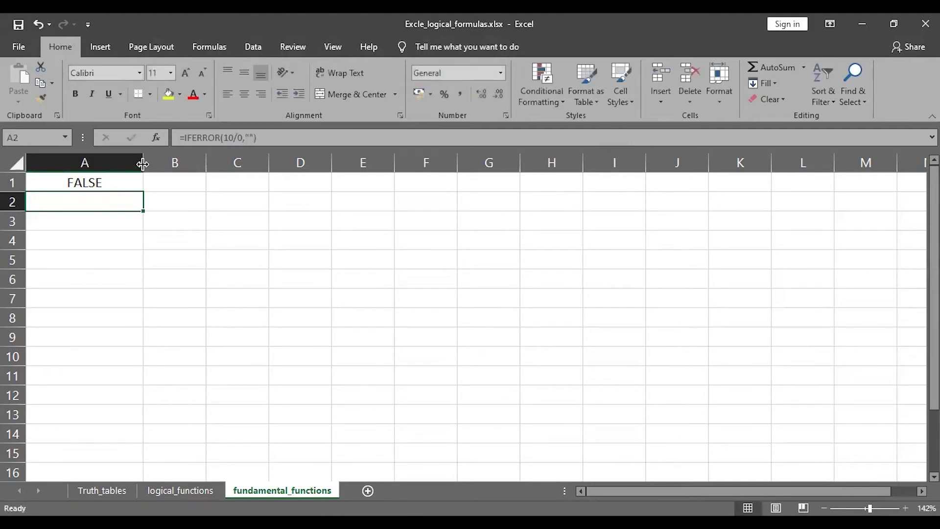
# Widen column A further and set the error text of the IFERROR formula in A2 to "There is an error".
pyautogui.moveTo(142, 164); pyautogui.dragTo(203, 163)
pyautogui.click(279, 137)
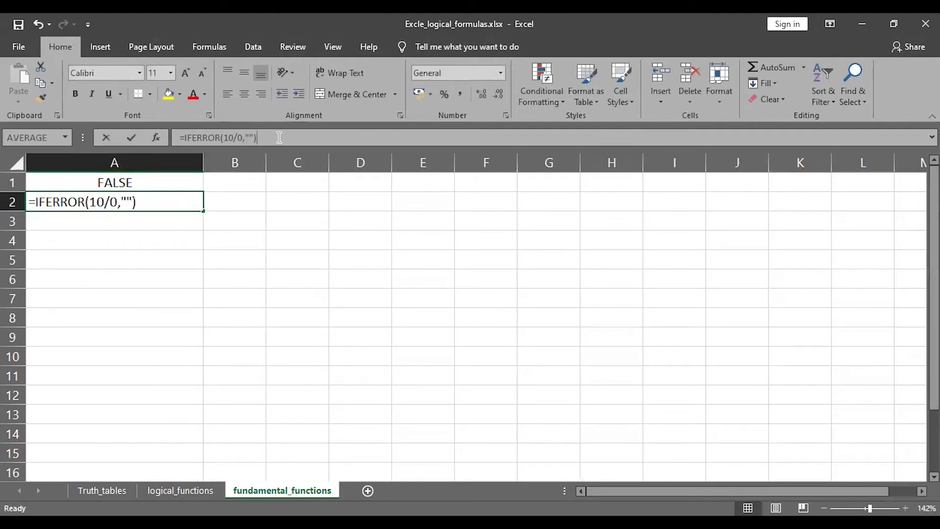
pyautogui.click(128, 202)
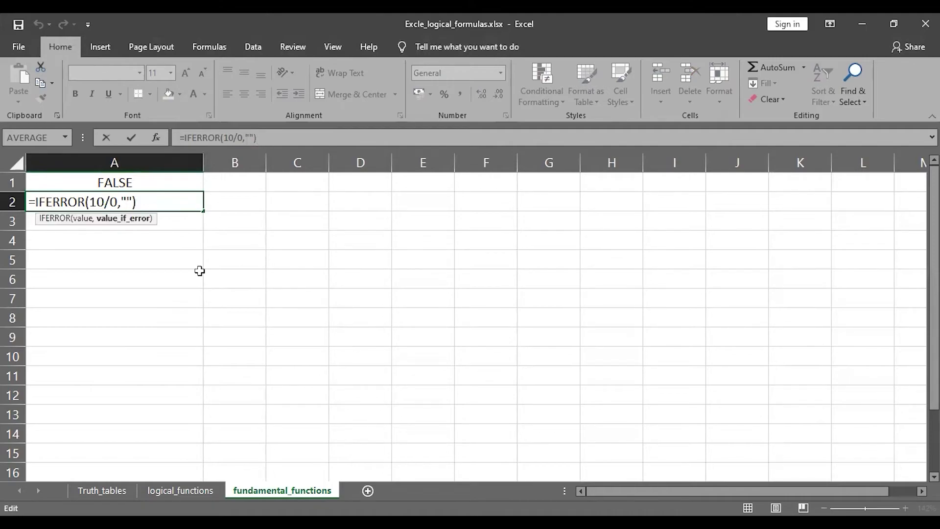
pyautogui.write('There is an ')
pyautogui.write('error')
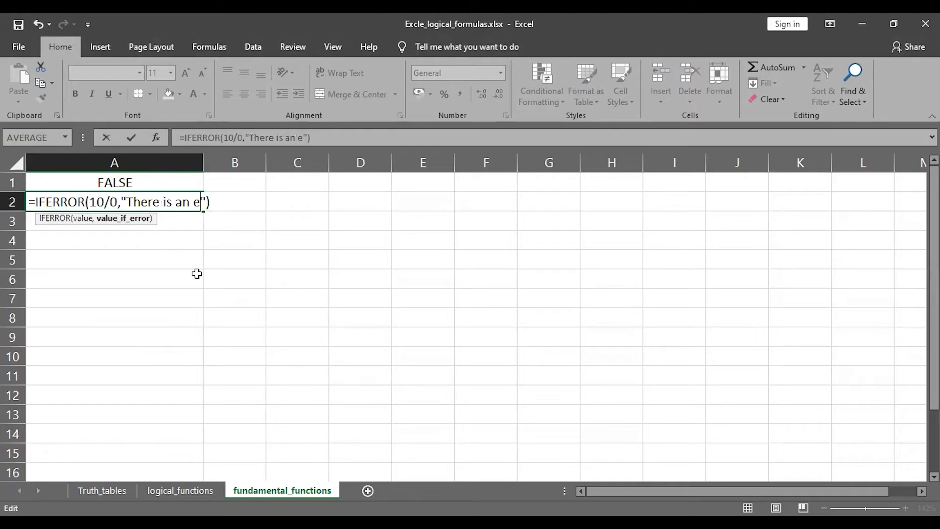
pyautogui.press('Return')
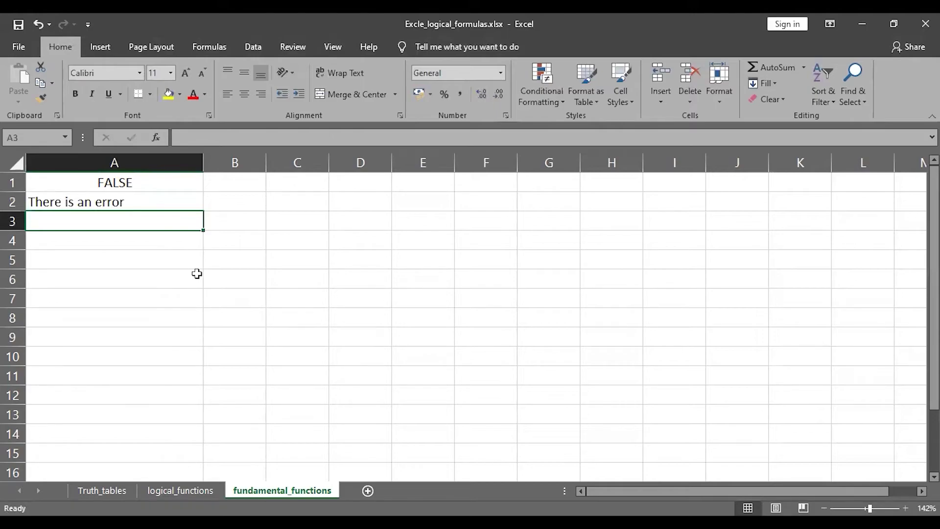
# Try to enter the formula =IFERROR(10/0) in cell A3 with only the value argument.
pyautogui.doubleClick(150, 200)
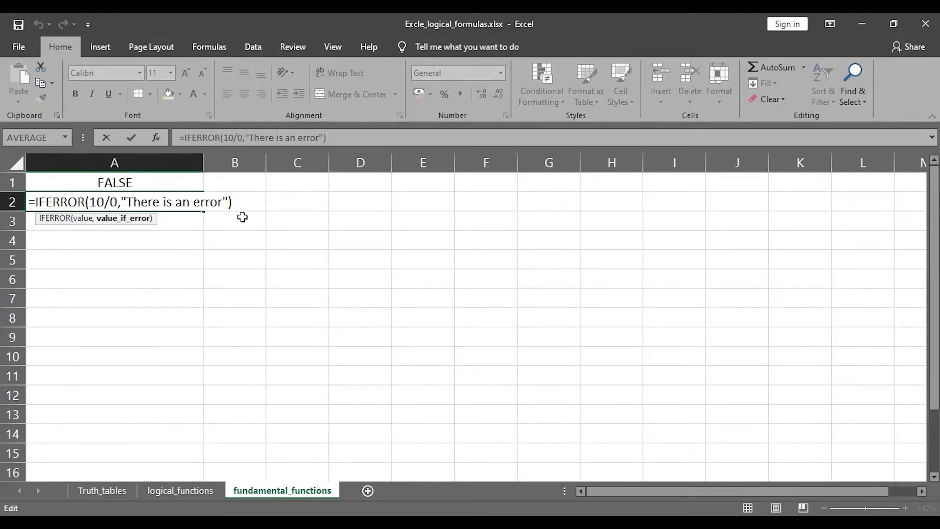
pyautogui.click(188, 222)
pyautogui.doubleClick(186, 223)
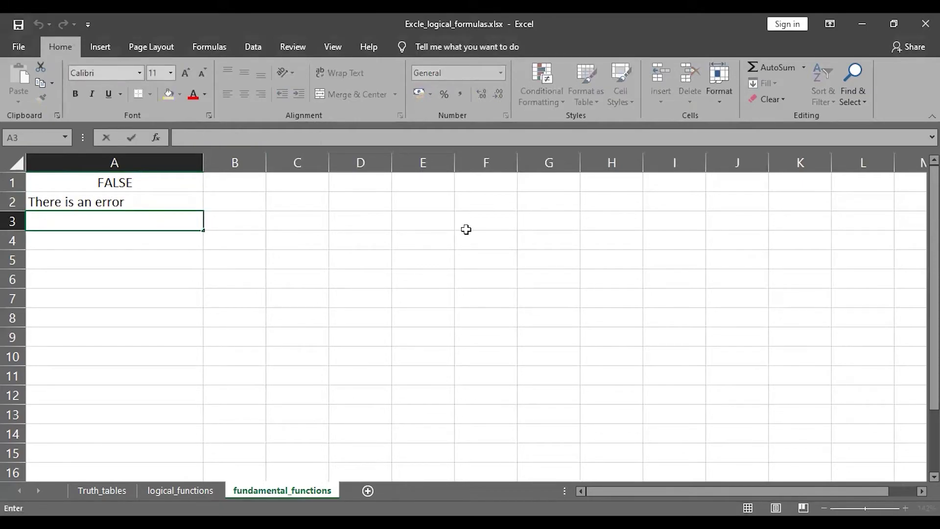
pyautogui.write('=')
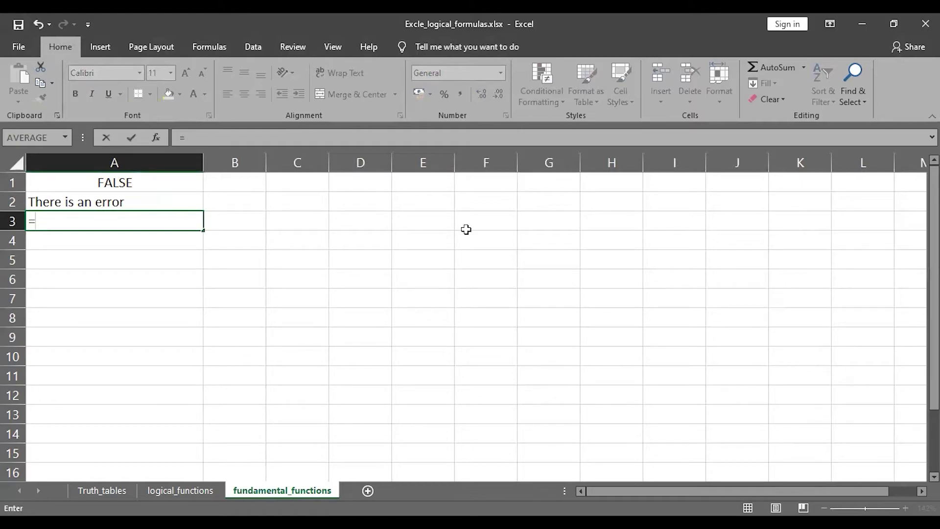
pyautogui.write('IF')
pyautogui.press('Return')
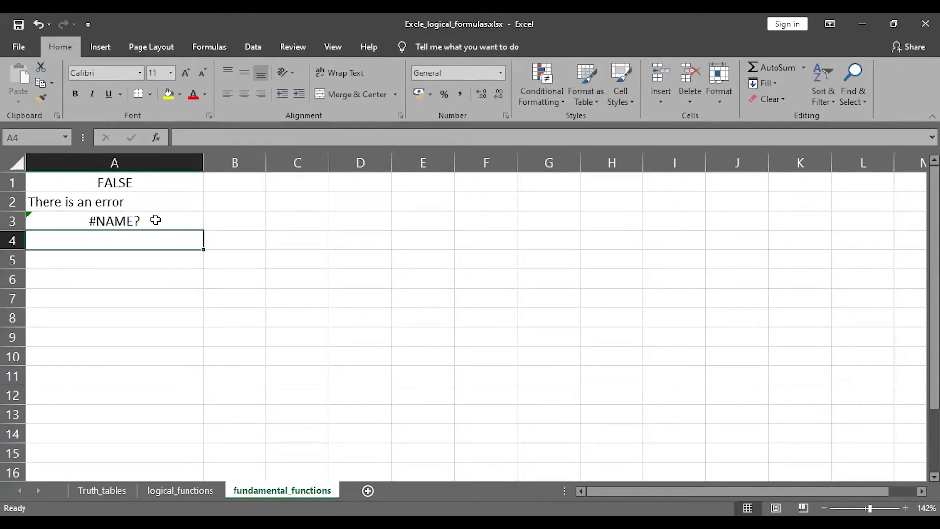
pyautogui.doubleClick(155, 220)
pyautogui.press('Tab')
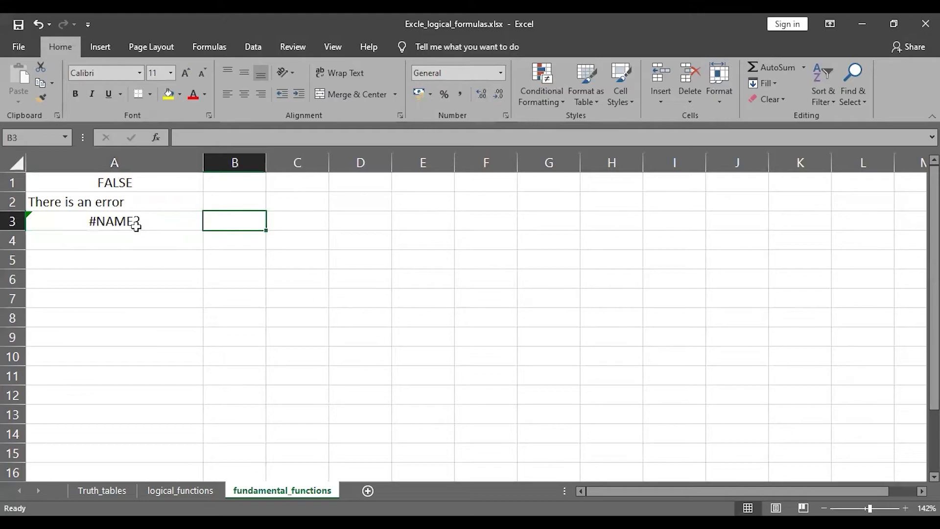
pyautogui.doubleClick(136, 226)
pyautogui.write('E')
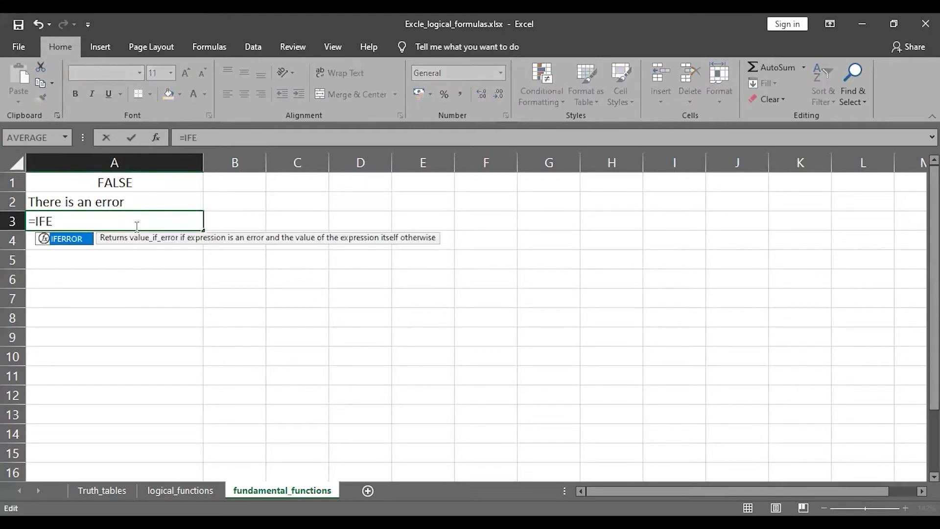
pyautogui.press('Tab')
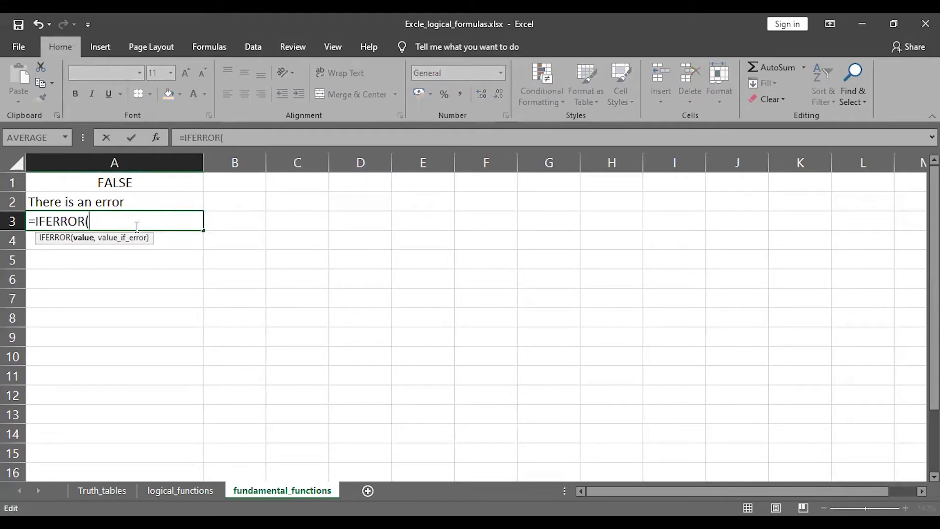
pyautogui.write('10/0)')
pyautogui.press('Return')
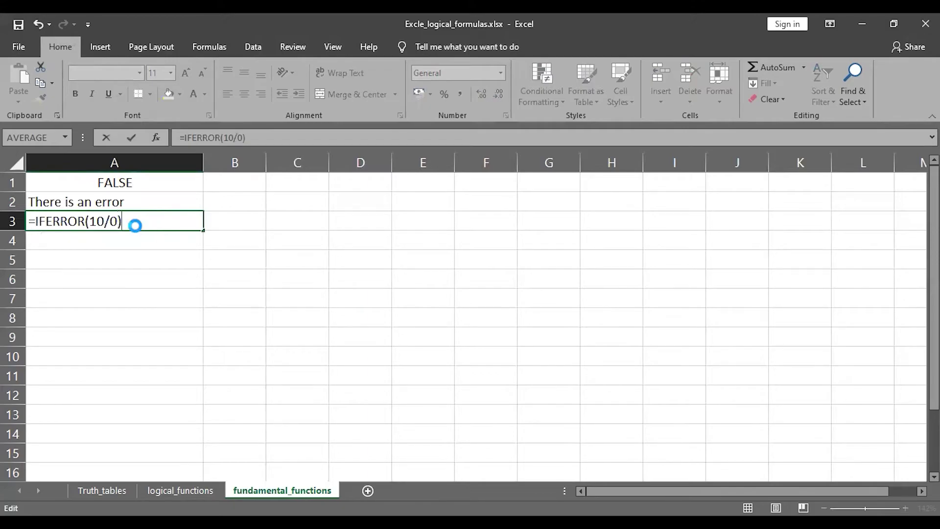
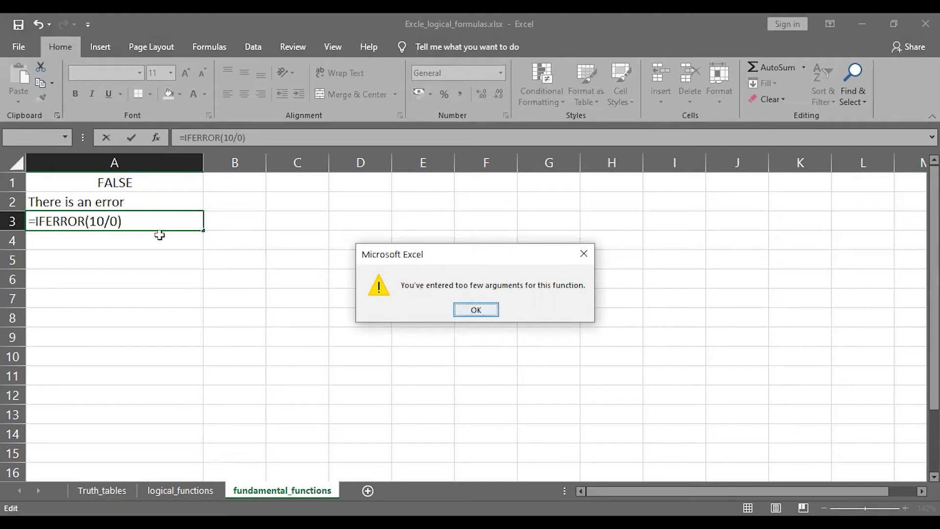
pyautogui.press('Return')
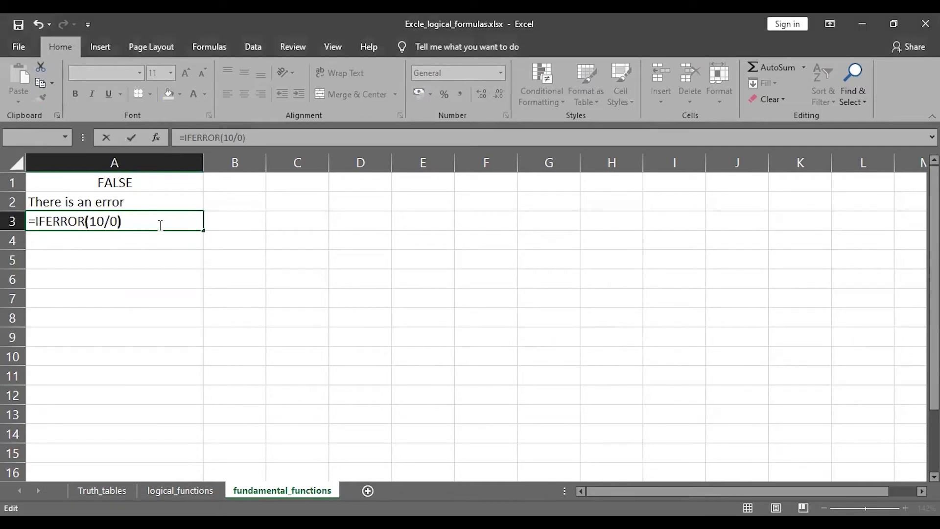
# Add an empty error argument to the formula in cell A3, making it =IFERROR(10/0,).
pyautogui.write(',')
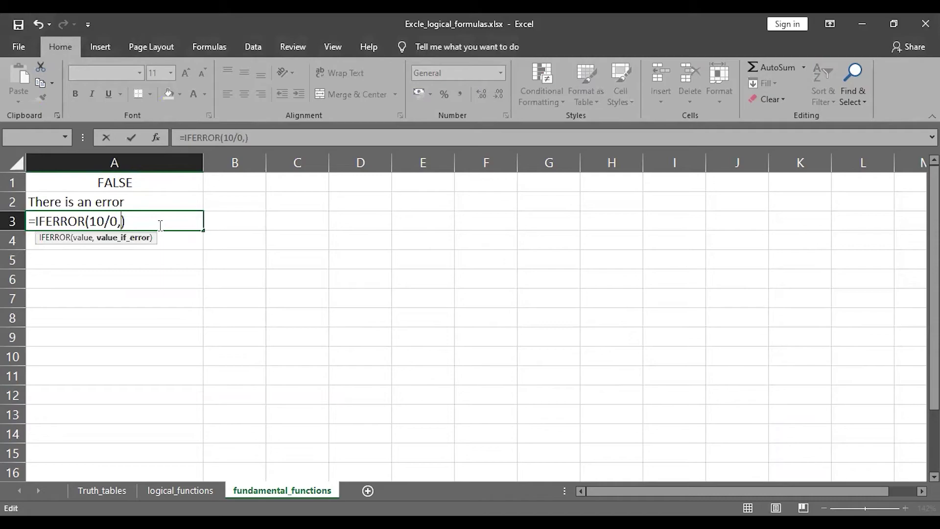
pyautogui.press('Return')
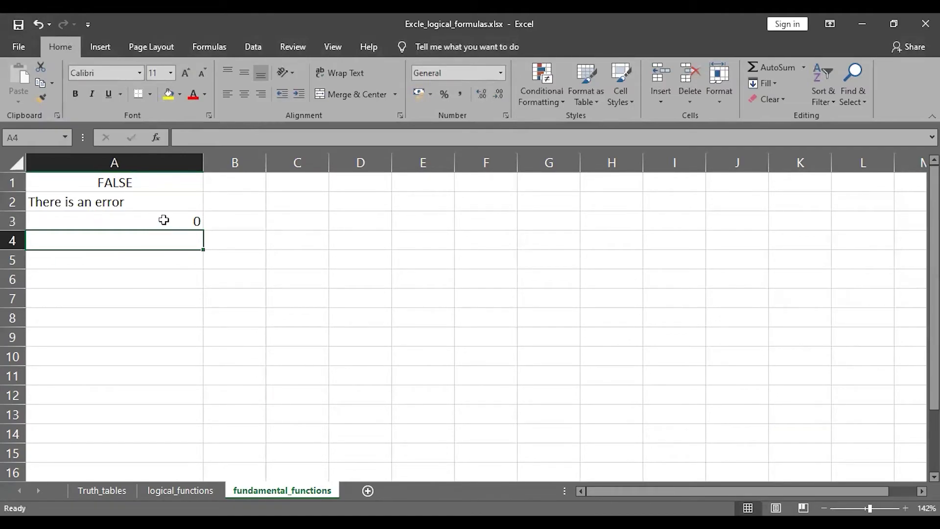
# Try the A3 formula without its comma as =IFERROR(10/0), and restore it to =IFERROR(10/0,).
pyautogui.doubleClick(165, 220)
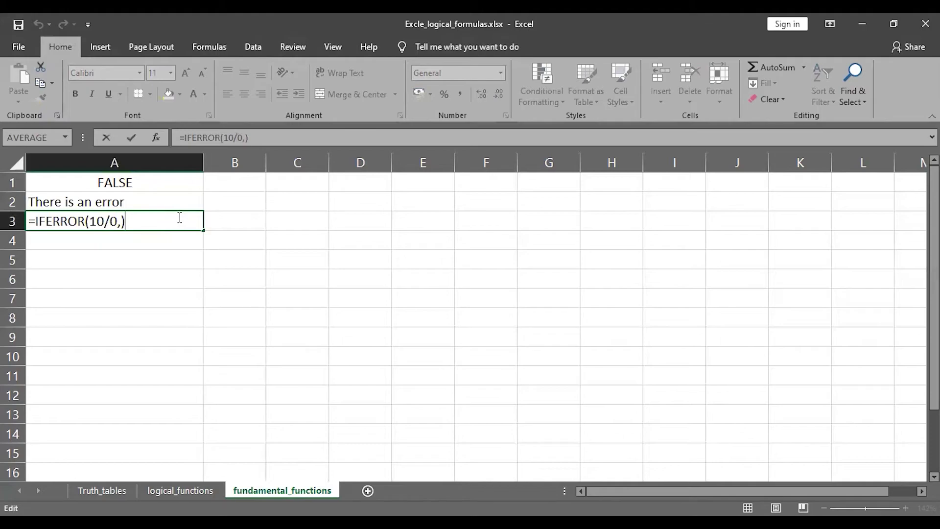
pyautogui.press('Left')
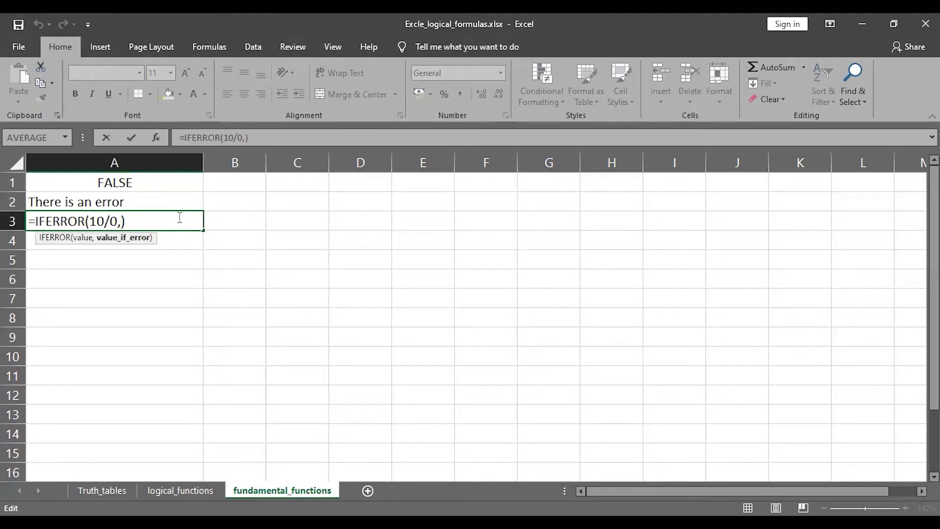
pyautogui.press('BackSpace')
pyautogui.press('Return')
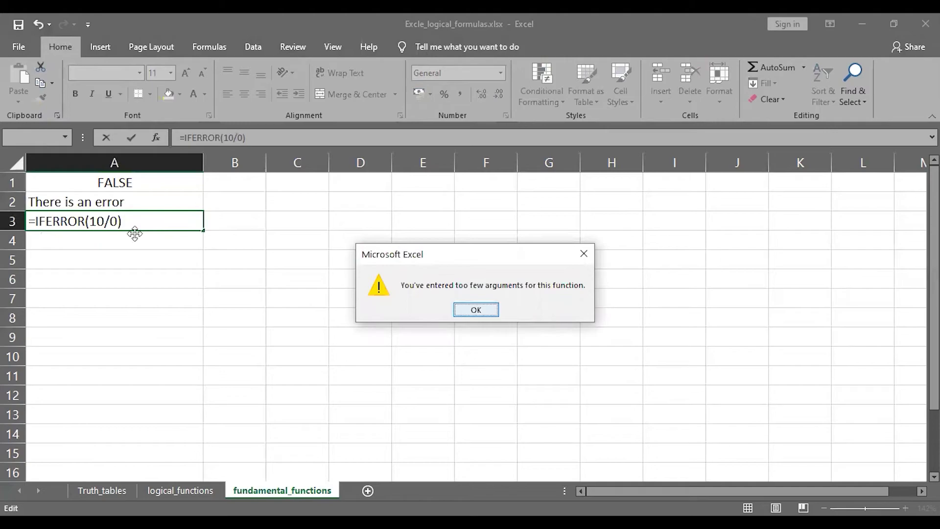
pyautogui.press('Return')
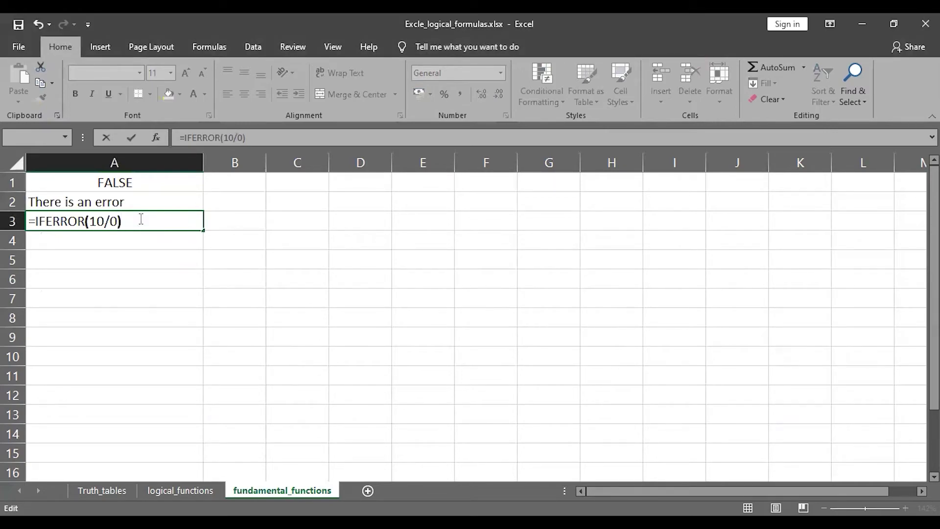
pyautogui.write(',')
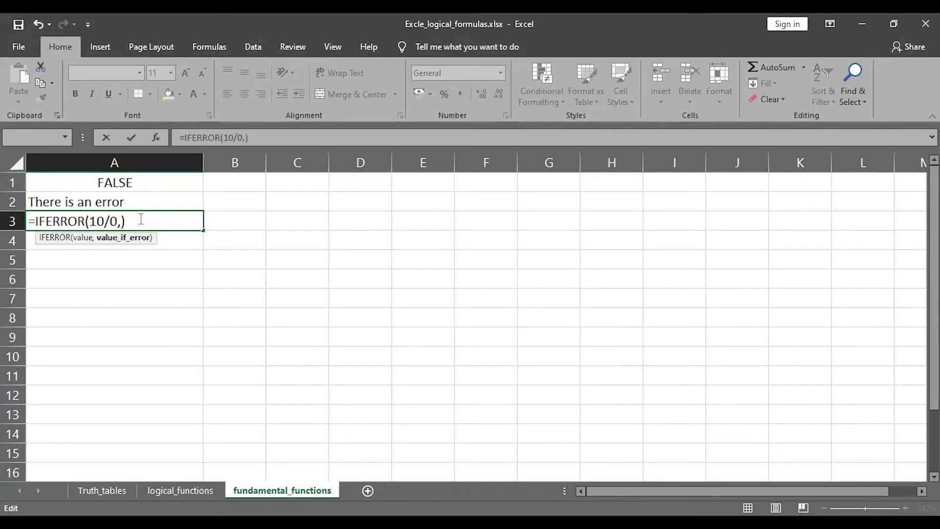
pyautogui.press('Return')
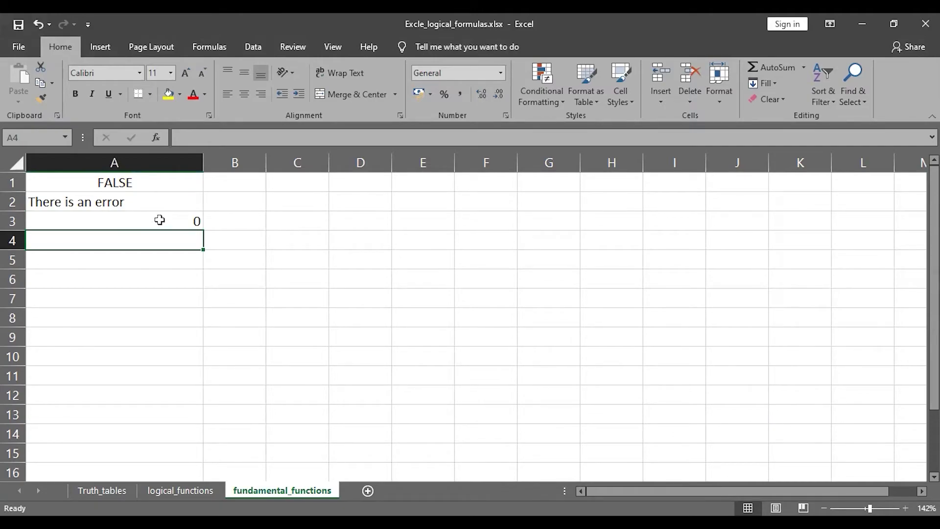
# Set the error text of the IFERROR formula in cell A3 to "Not divisible by 0 error".
pyautogui.doubleClick(160, 221)
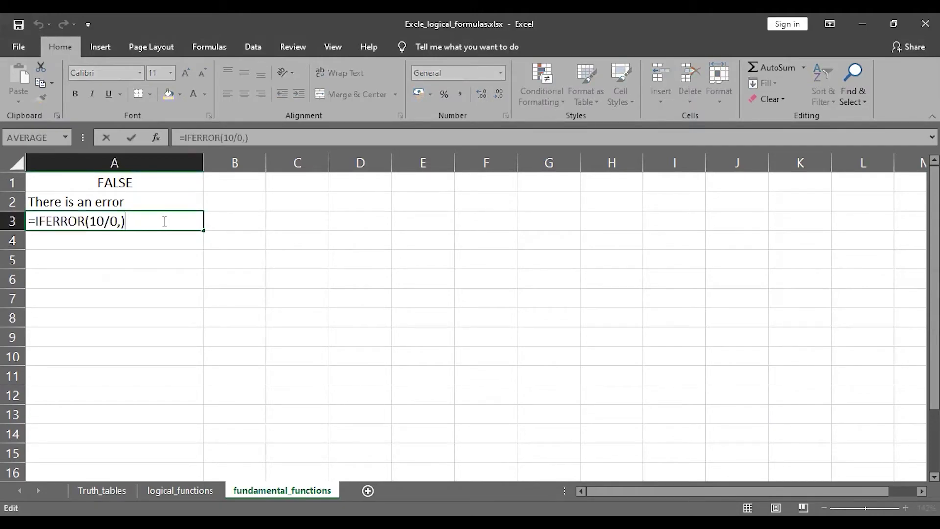
pyautogui.press('Left')
pyautogui.write("''")
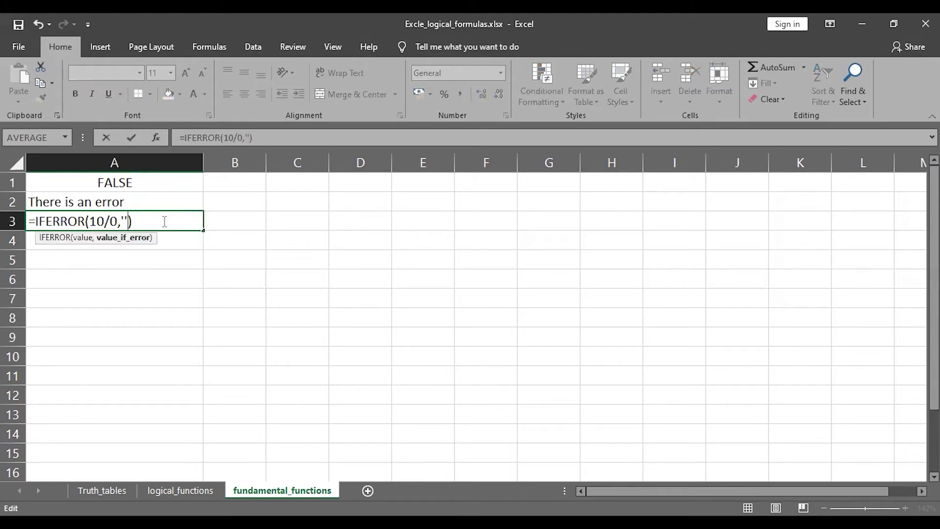
pyautogui.press('BackSpace')
pyautogui.press('BackSpace')
pyautogui.write('""')
pyautogui.press('Left')
pyautogui.write('nO')
pyautogui.press('BackSpace')
pyautogui.press('BackSpace')
pyautogui.write('Not divi')
pyautogui.write('sible b')
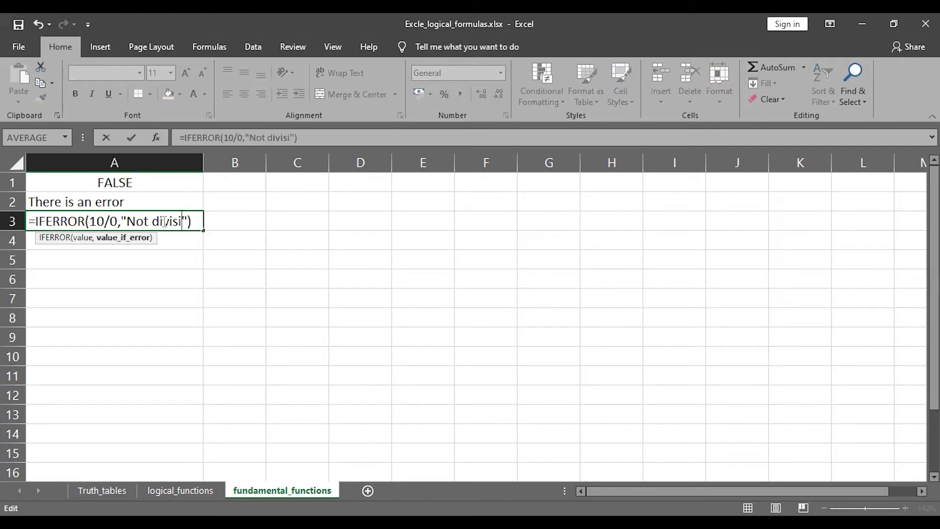
pyautogui.write('y')
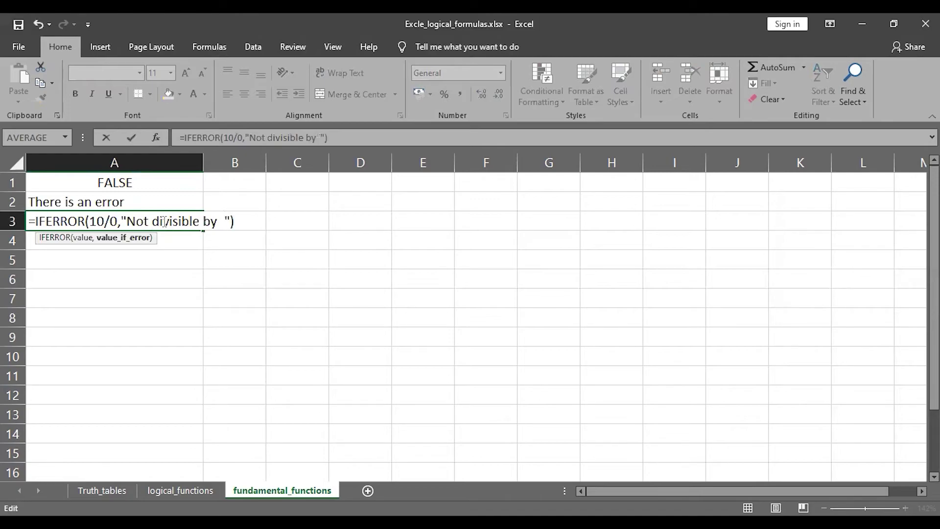
pyautogui.press('BackSpace')
pyautogui.write('0 error')
pyautogui.press('Return')
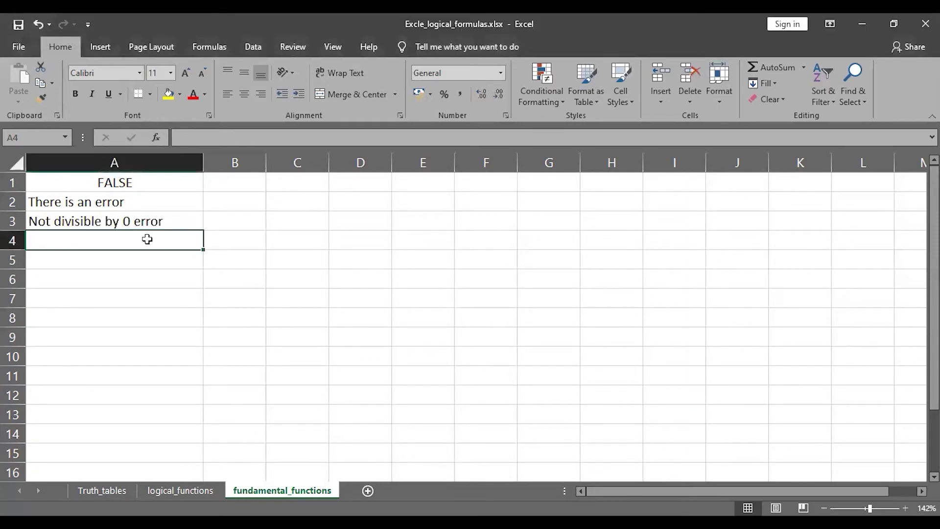
# Enter the formula =ISBLANK(A4) in cell B4 to test whether the neighbouring cell is empty.
pyautogui.doubleClick(147, 237)
pyautogui.click(152, 264)
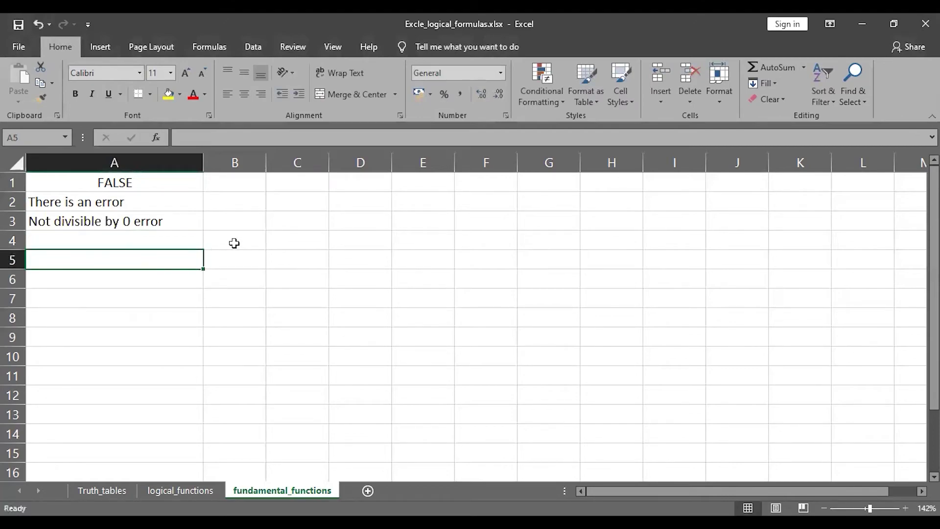
pyautogui.click(177, 244)
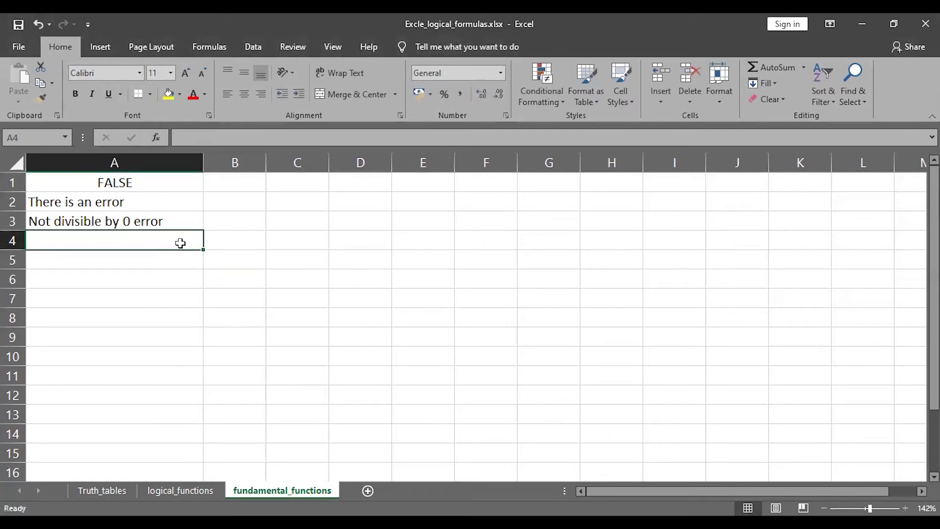
pyautogui.click(233, 242)
pyautogui.click(147, 245)
pyautogui.click(248, 238)
pyautogui.write('=')
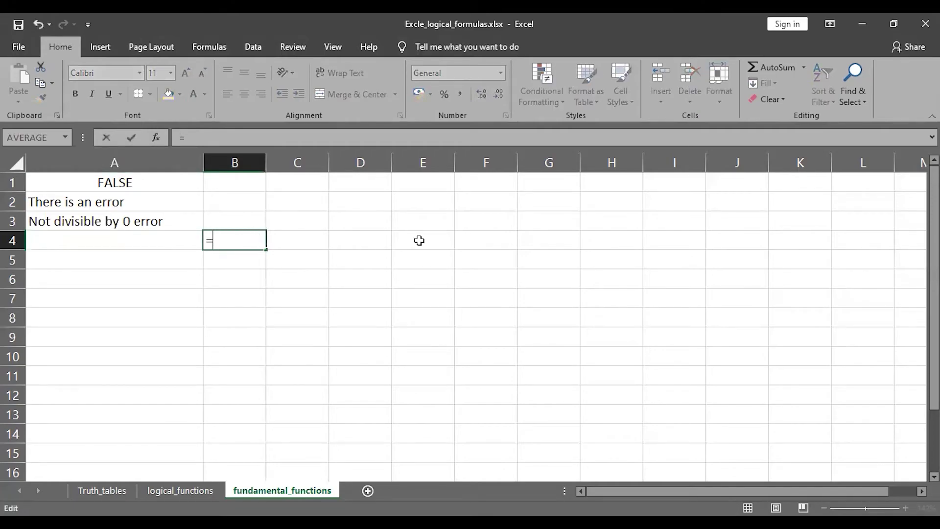
pyautogui.write('IS')
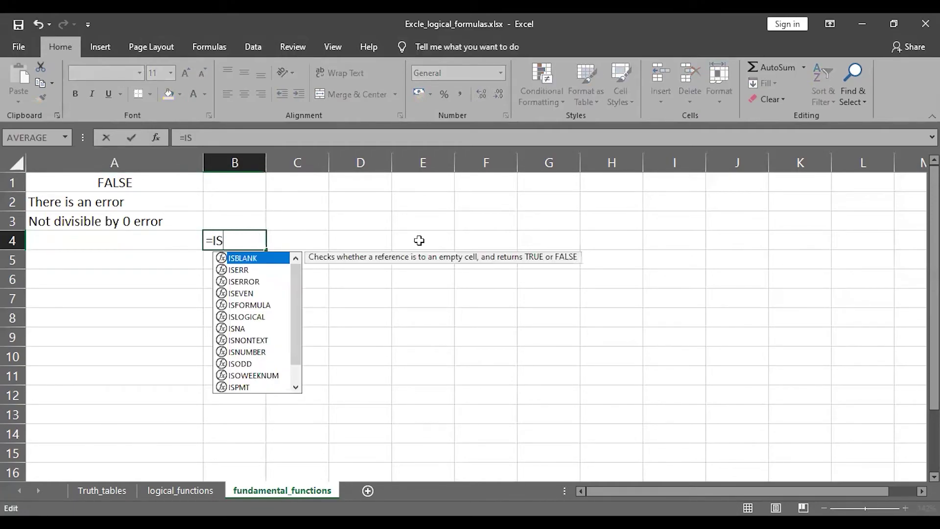
pyautogui.press('Tab')
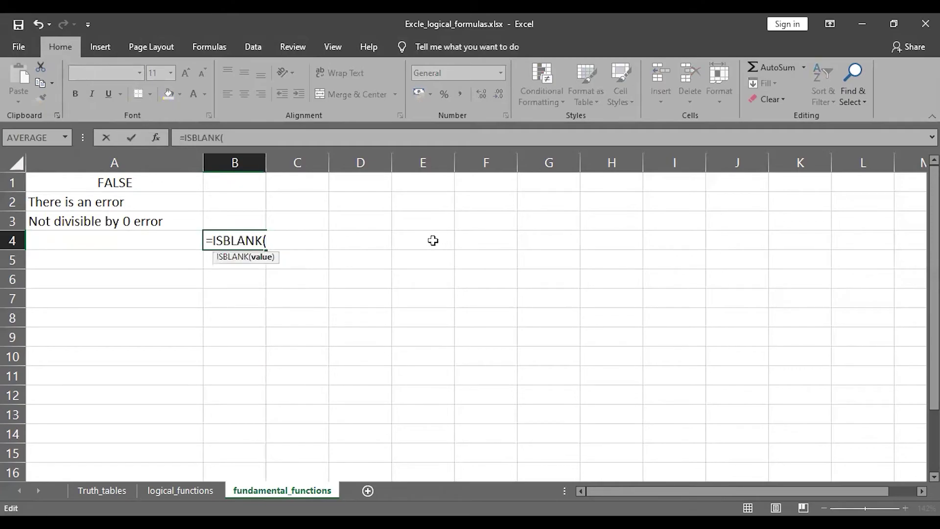
pyautogui.click(112, 239)
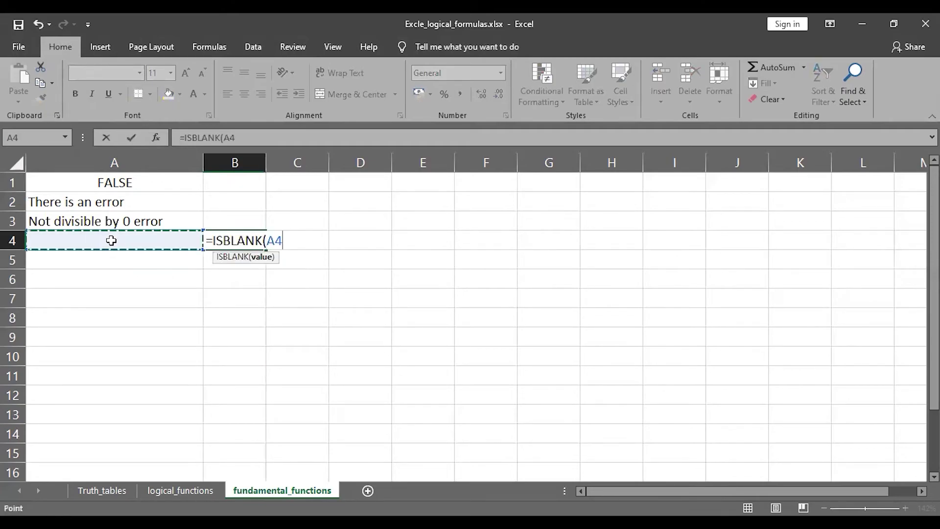
pyautogui.write(')')
pyautogui.press('Return')
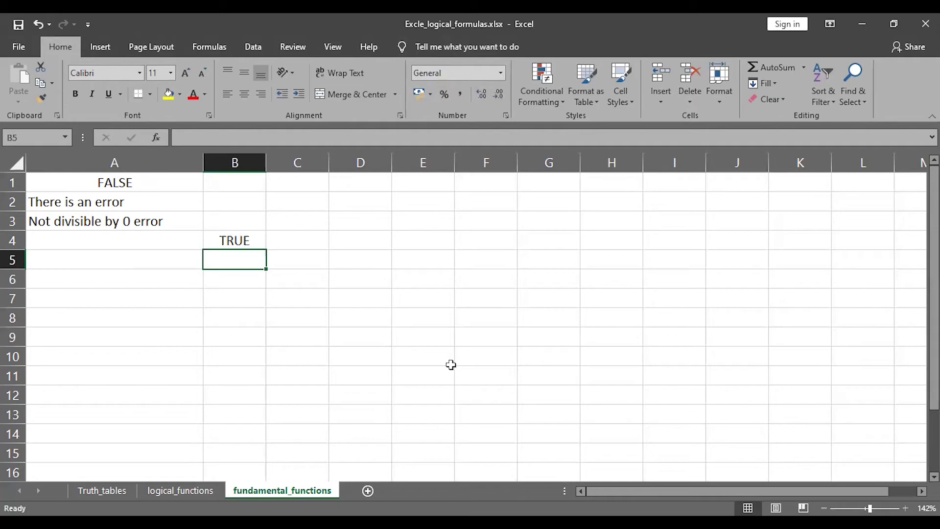
# Enter the number 123 in cell A5.
pyautogui.hotkey('alt', 'Tab')
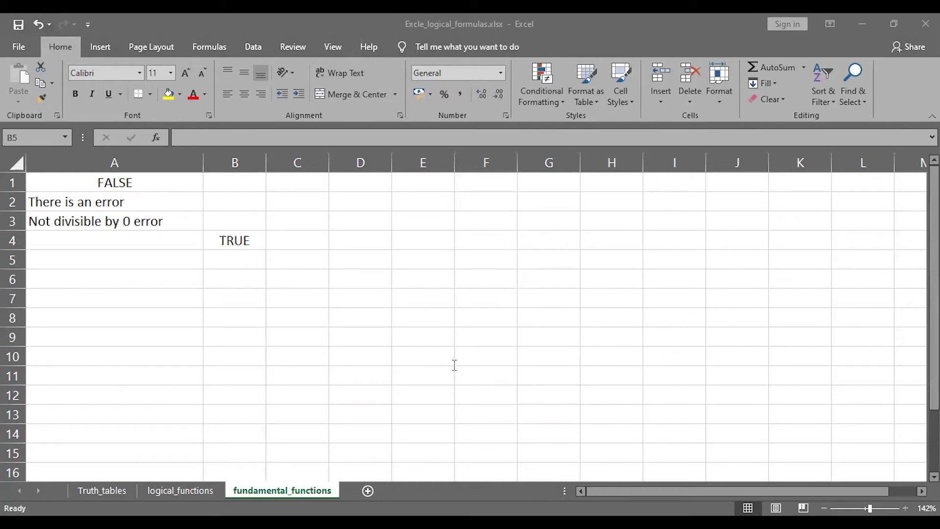
pyautogui.doubleClick(148, 262)
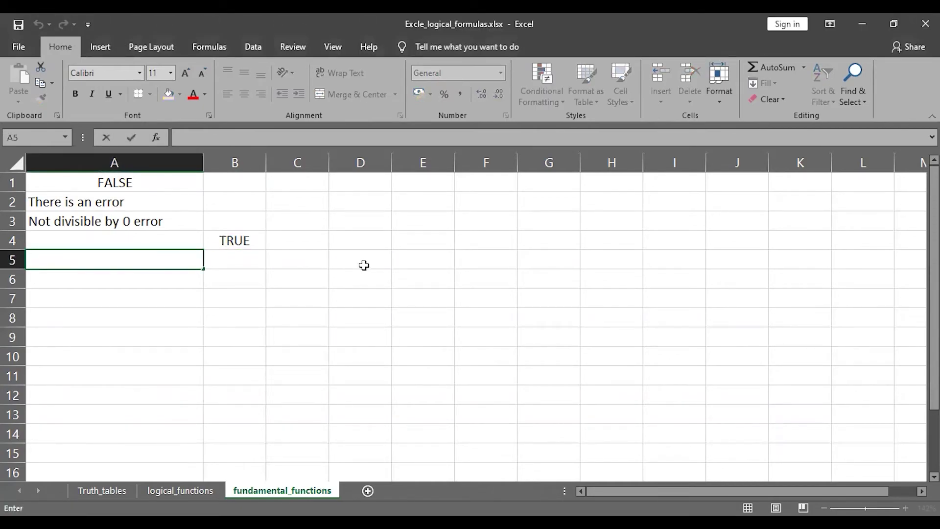
pyautogui.write('123')
pyautogui.press('Tab')
# Enter the formula =ISNUMBER(A5) in cell B5 to test whether the neighbouring cell holds a number.
pyautogui.doubleClick(232, 258)
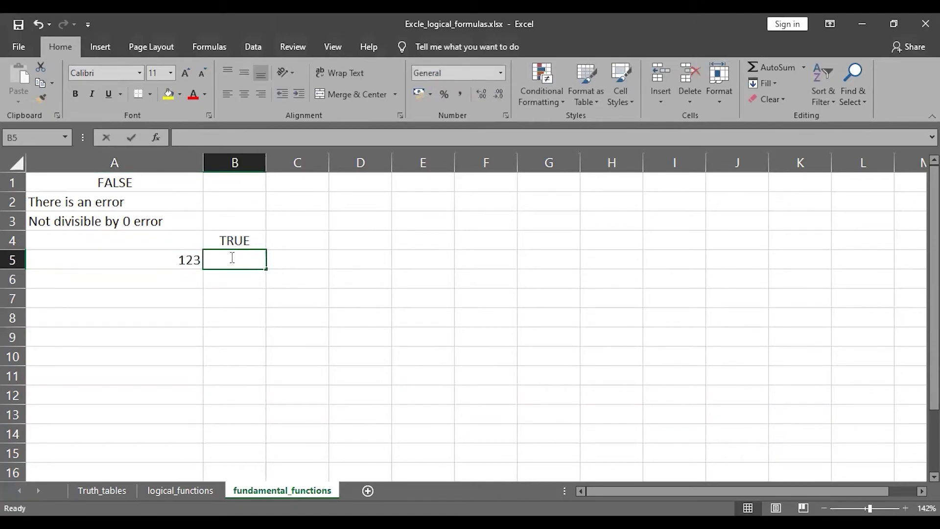
pyautogui.write('=')
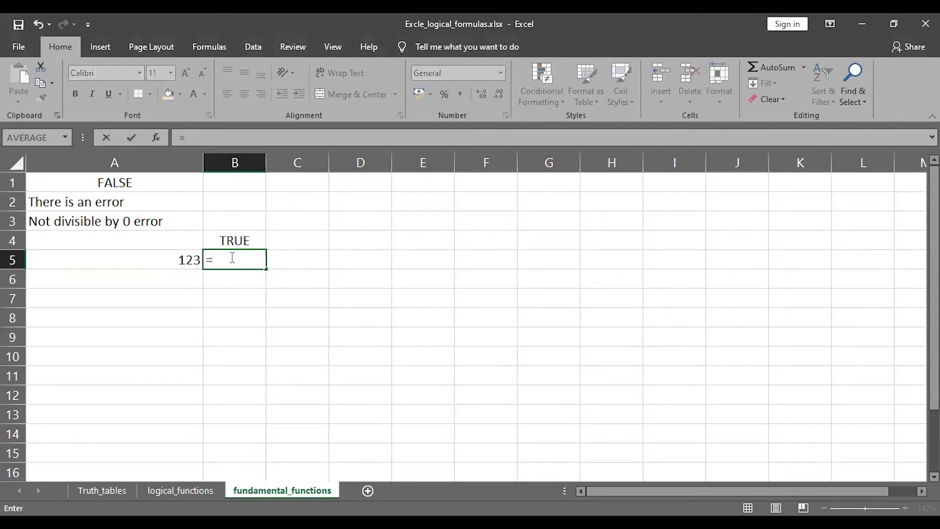
pyautogui.write('ISN')
pyautogui.press('Down')
pyautogui.press('Down')
pyautogui.press('Tab')
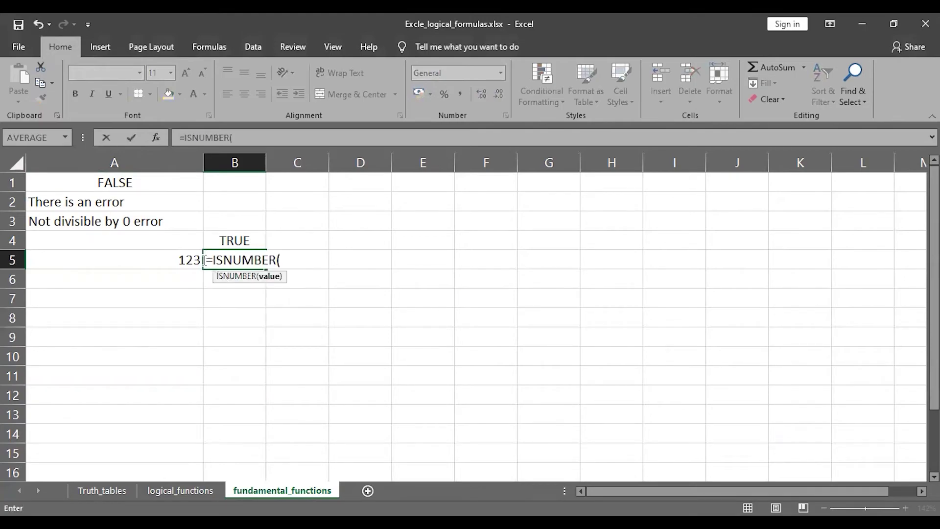
pyautogui.click(172, 259)
pyautogui.write(')')
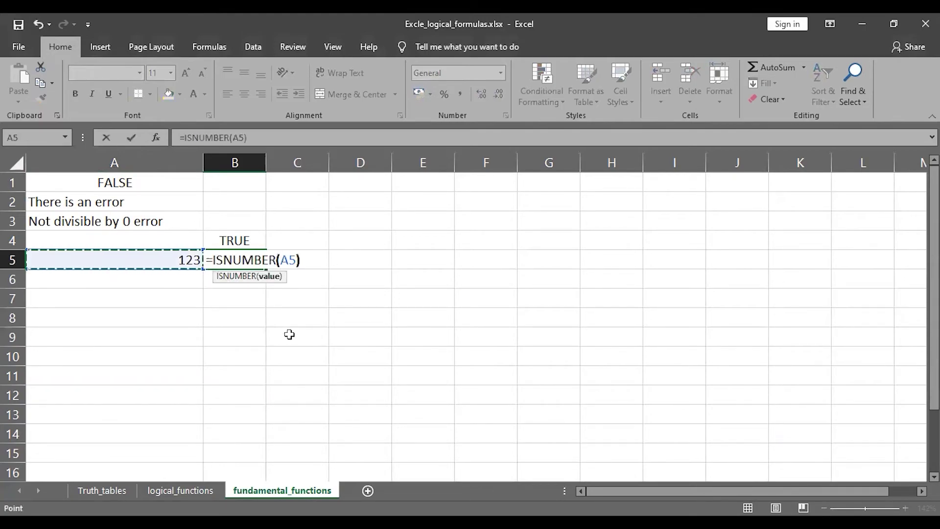
pyautogui.press('Return')
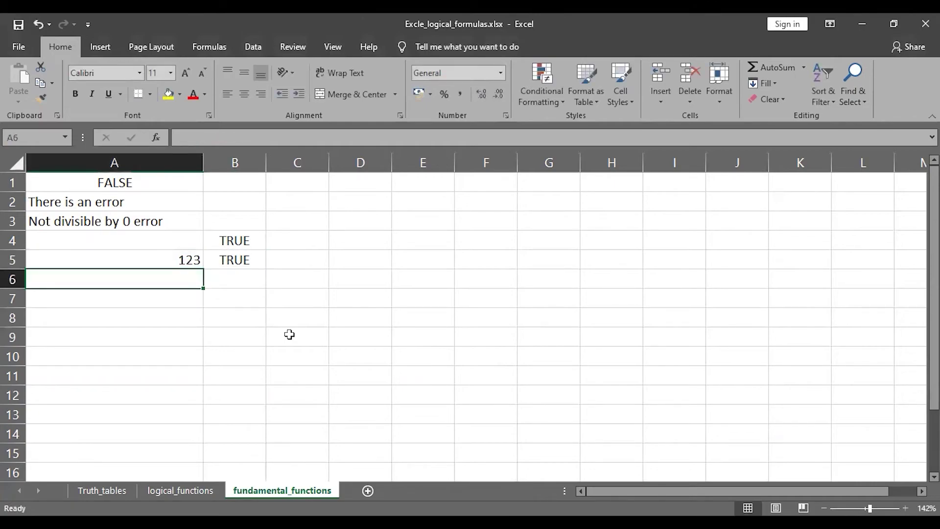
# Enter the number 45 in cell A6.
pyautogui.hotkey('alt', 'Tab')
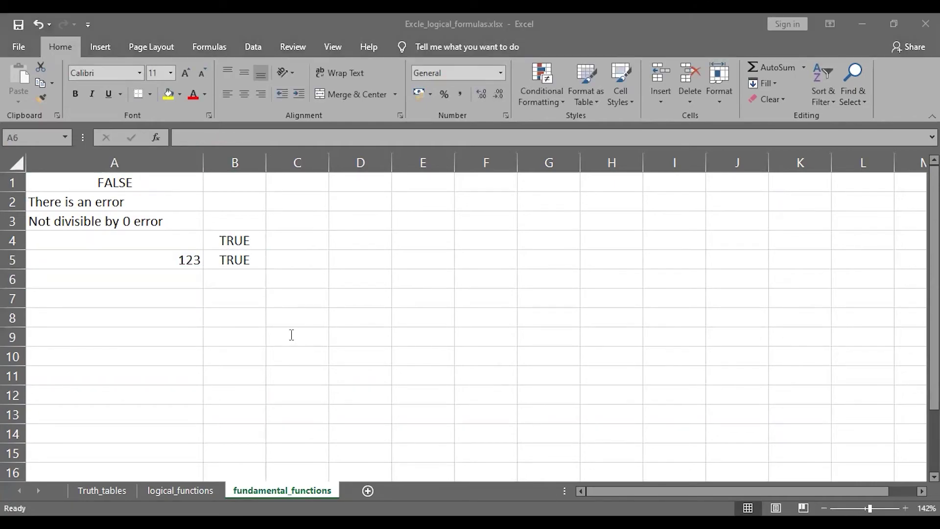
pyautogui.doubleClick(229, 277)
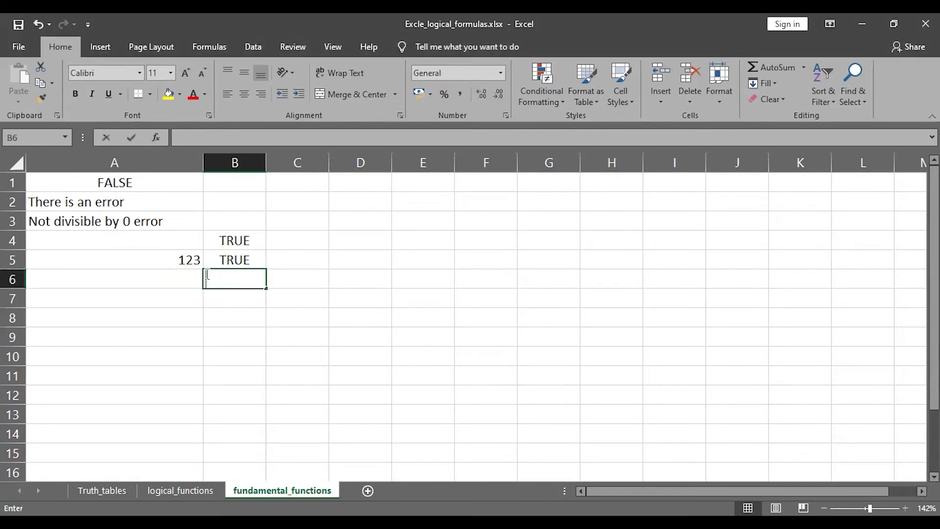
pyautogui.doubleClick(181, 282)
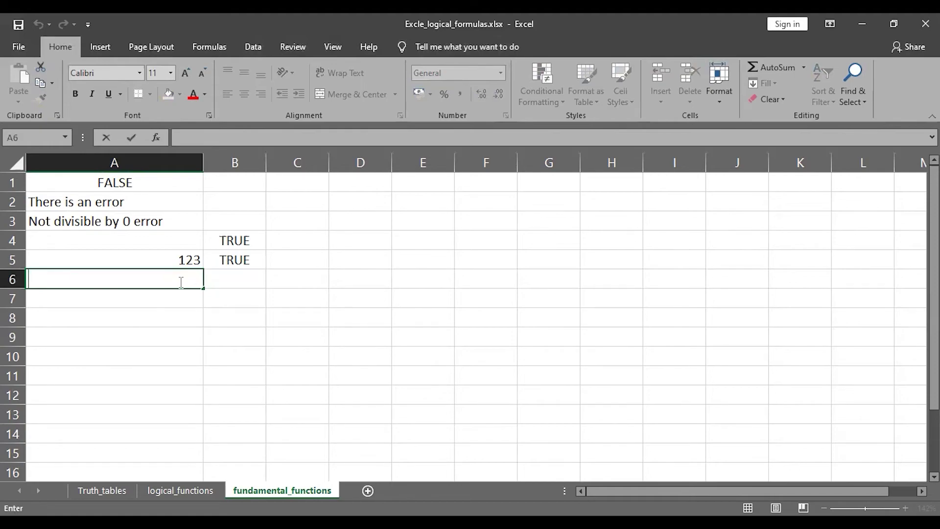
pyautogui.write('45')
pyautogui.press('Tab')
# Enter the formula =ISODD(A6) in cell B6 to test whether the neighbouring number is odd.
pyautogui.doubleClick(231, 277)
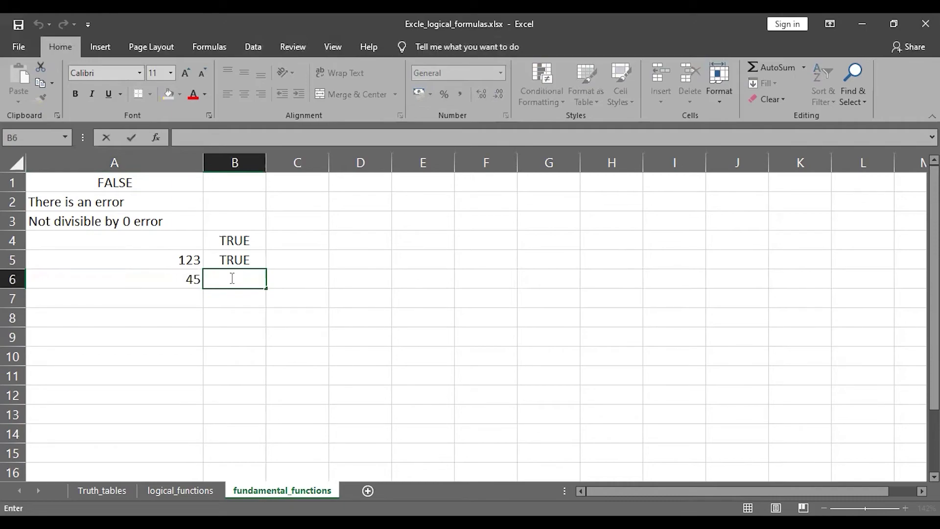
pyautogui.write('=')
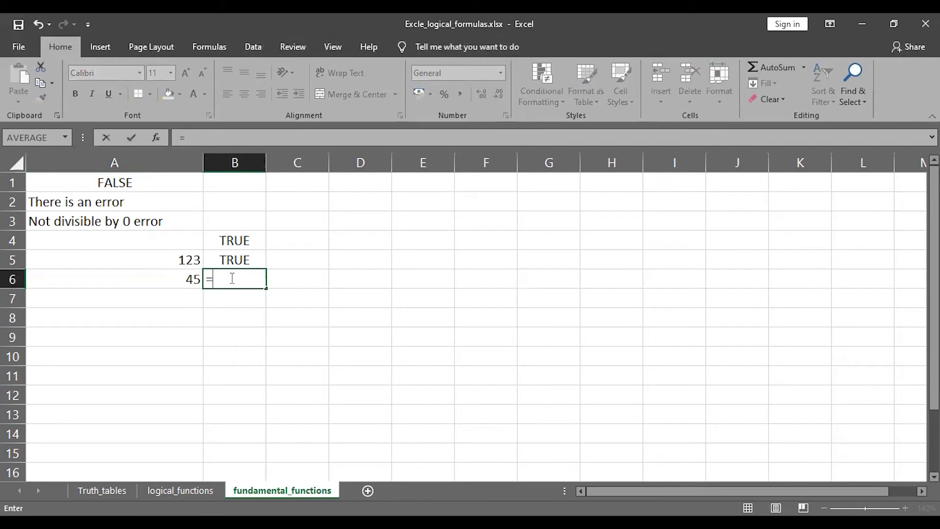
pyautogui.write('IS')
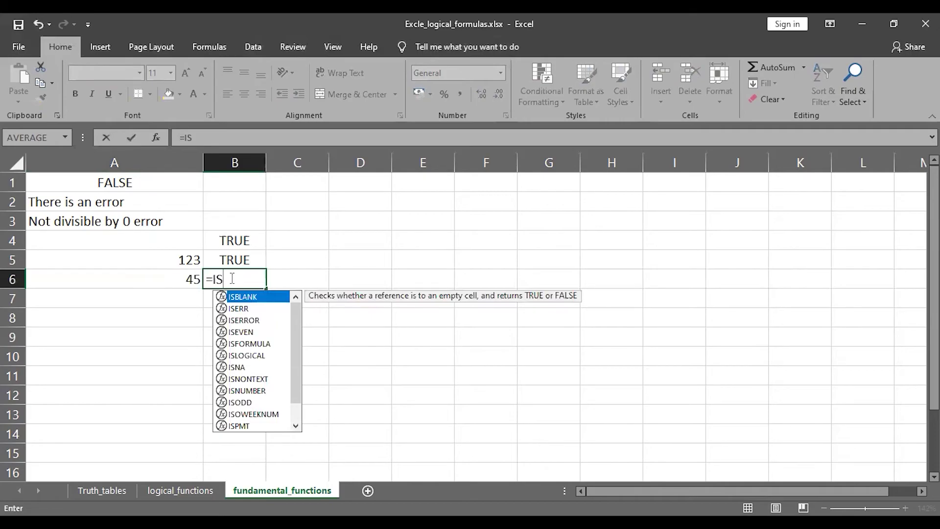
pyautogui.write('ODD(')
pyautogui.click(191, 279)
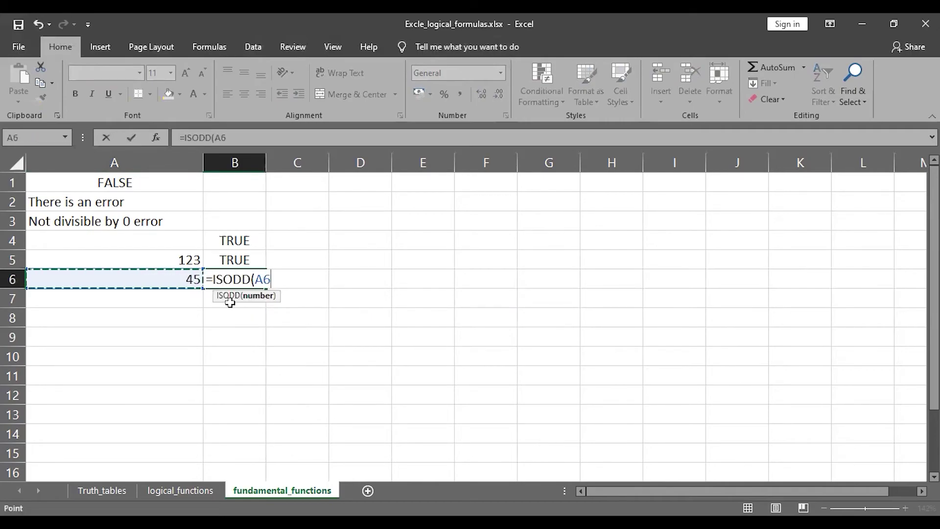
pyautogui.write(')')
pyautogui.press('Return')
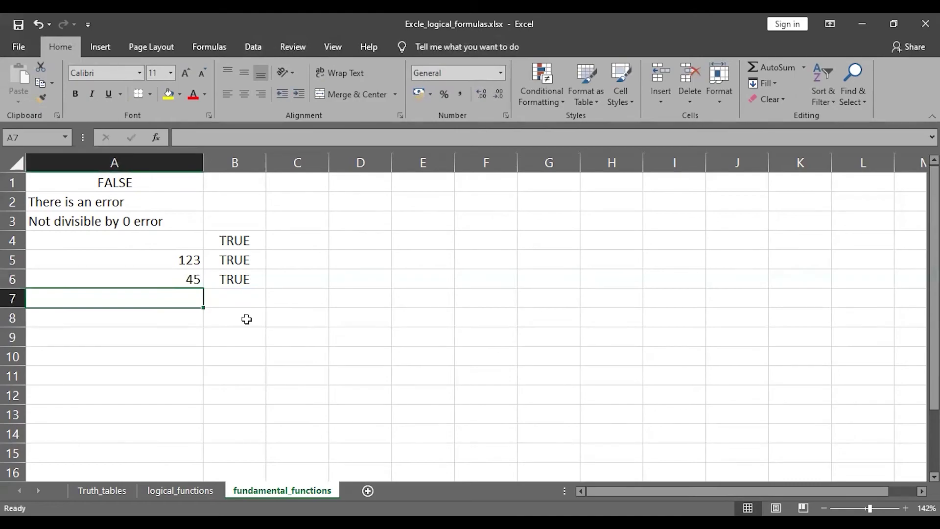
# Enter the formula =ISEVEN(A6) in cell B7 to test whether the number in A6 is even.
pyautogui.doubleClick(237, 296)
pyautogui.write('=')
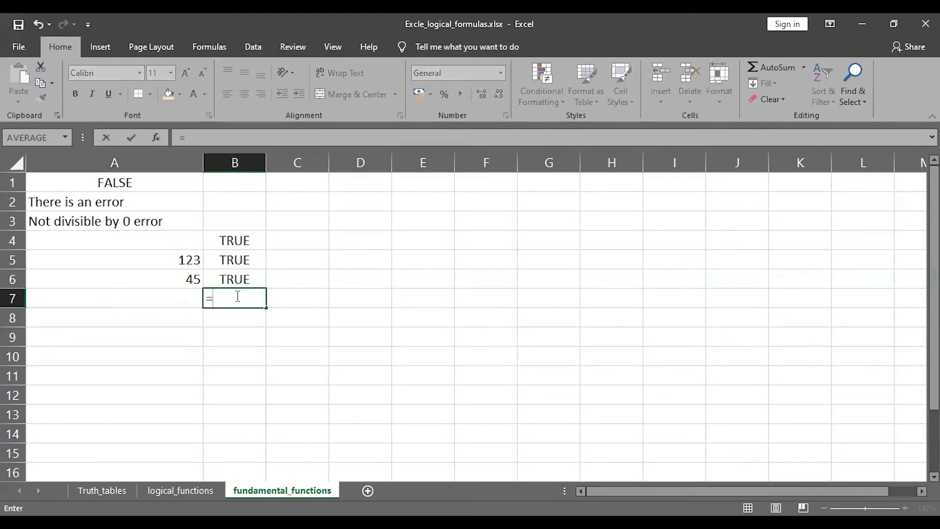
pyautogui.write('IS')
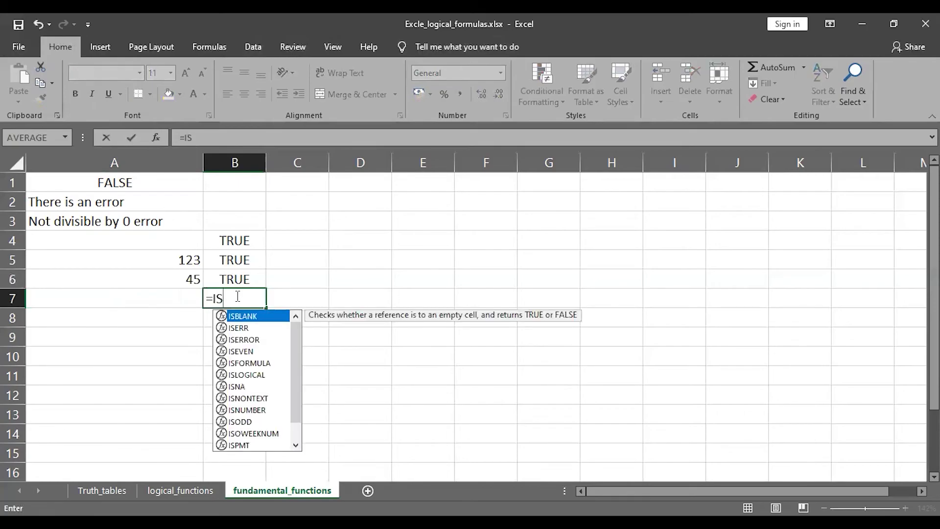
pyautogui.write('EVE')
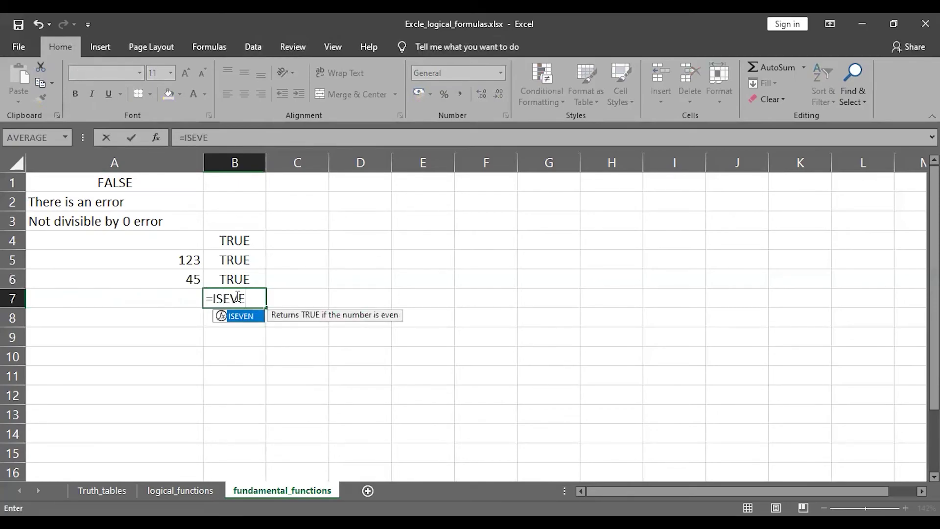
pyautogui.press('Tab')
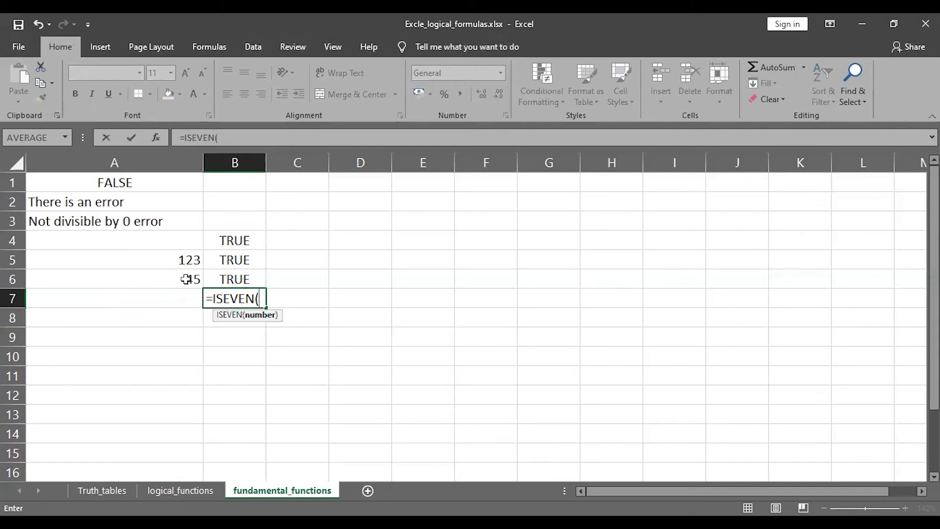
pyautogui.click(193, 278)
pyautogui.write(')')
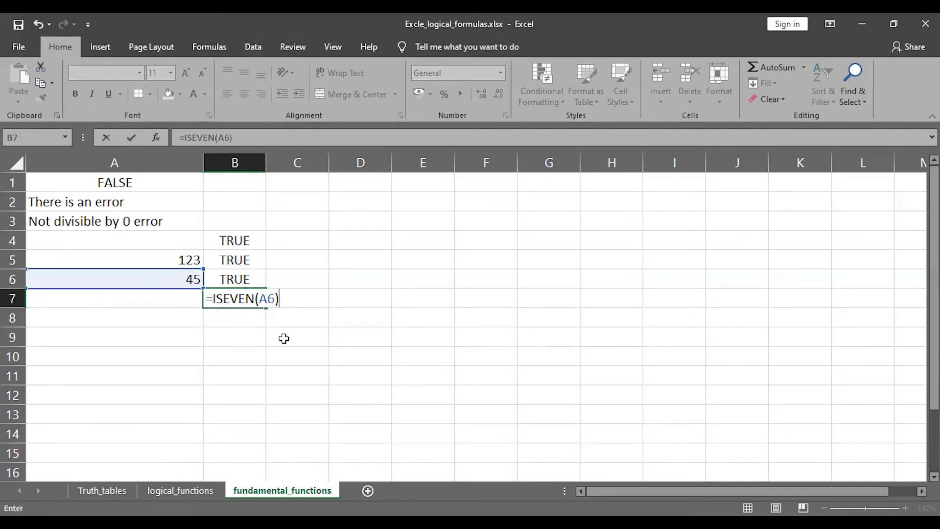
pyautogui.press('Return')
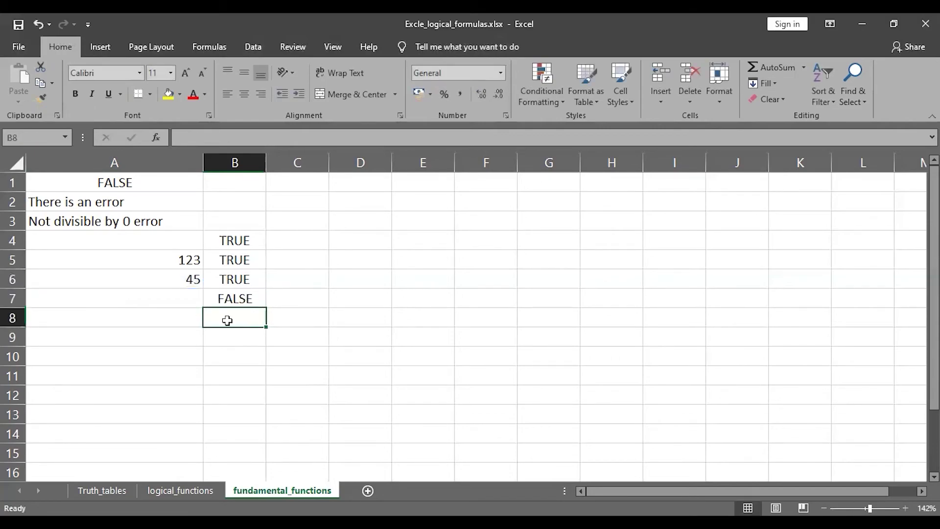
# Change the number in cell A6 to 46 and check the ISODD and ISEVEN formulas in B6 and B7.
pyautogui.doubleClick(201, 283)
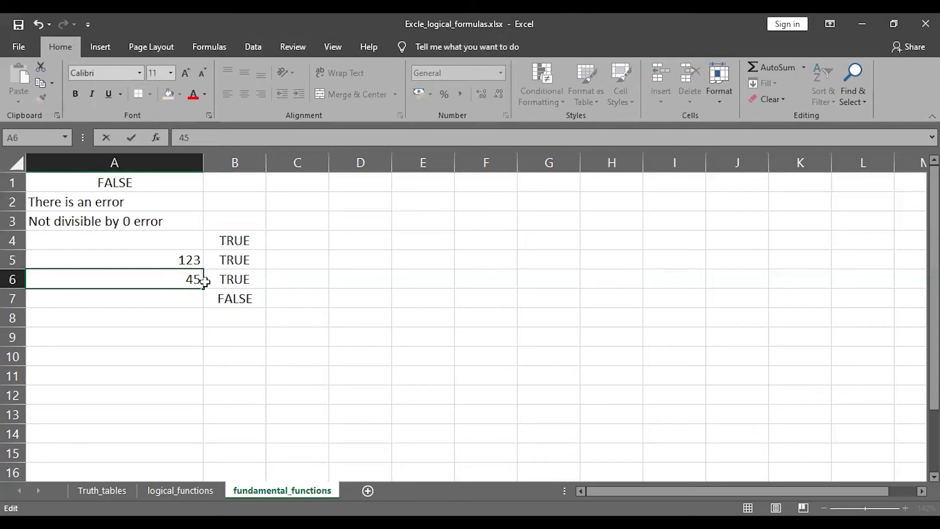
pyautogui.press('BackSpace')
pyautogui.write('6')
pyautogui.press('Return')
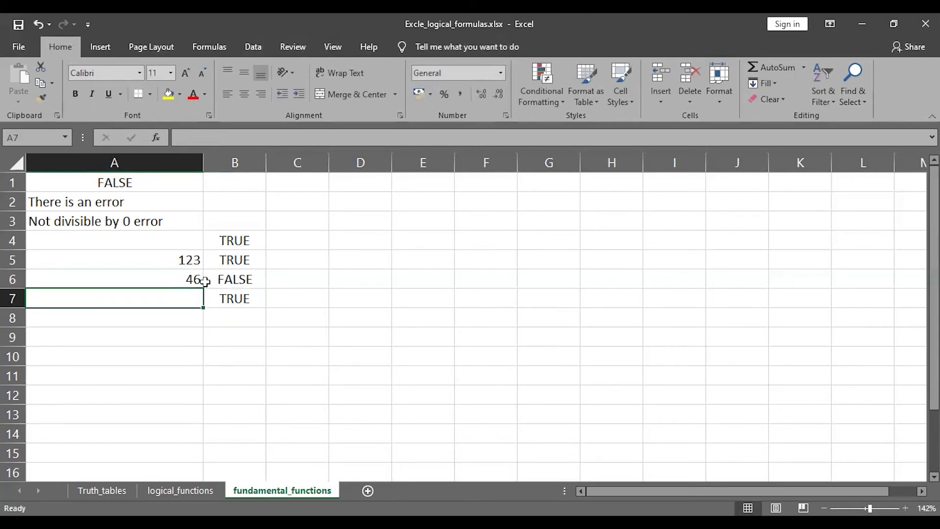
pyautogui.doubleClick(224, 279)
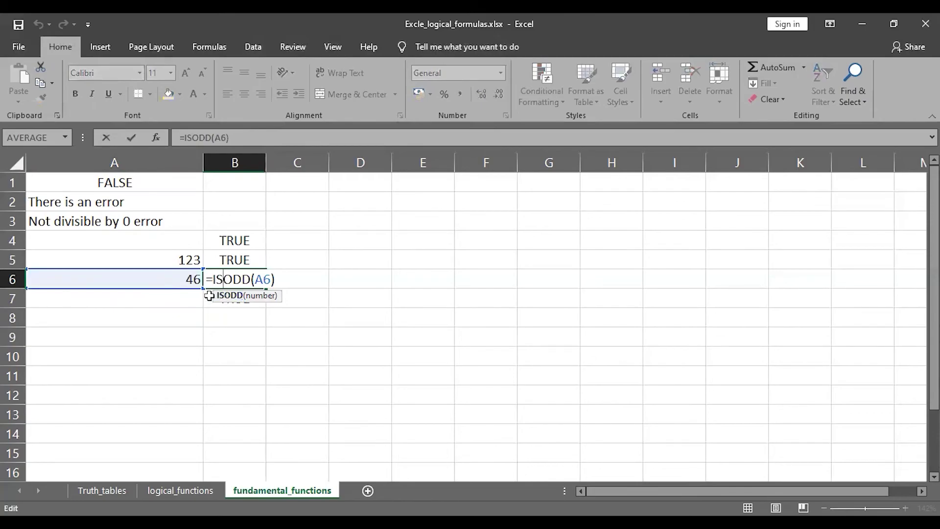
pyautogui.doubleClick(234, 297)
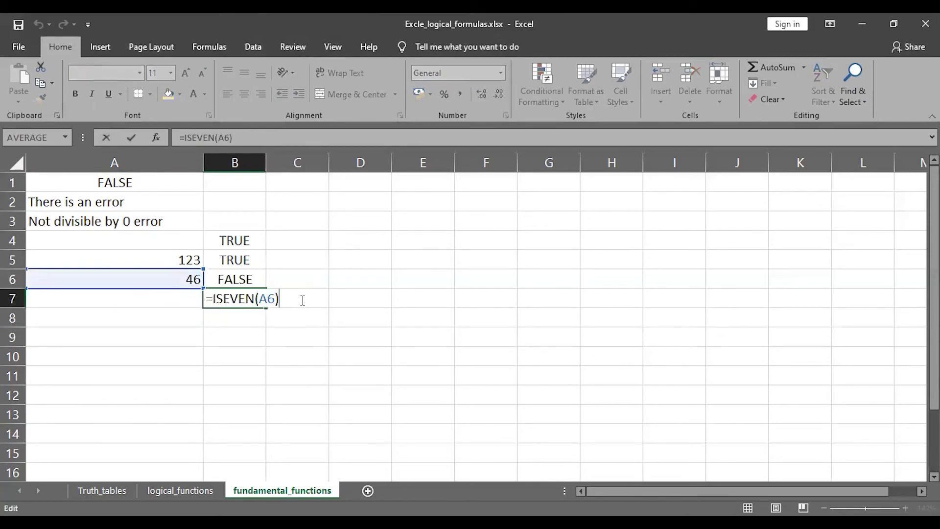
pyautogui.click(244, 311)
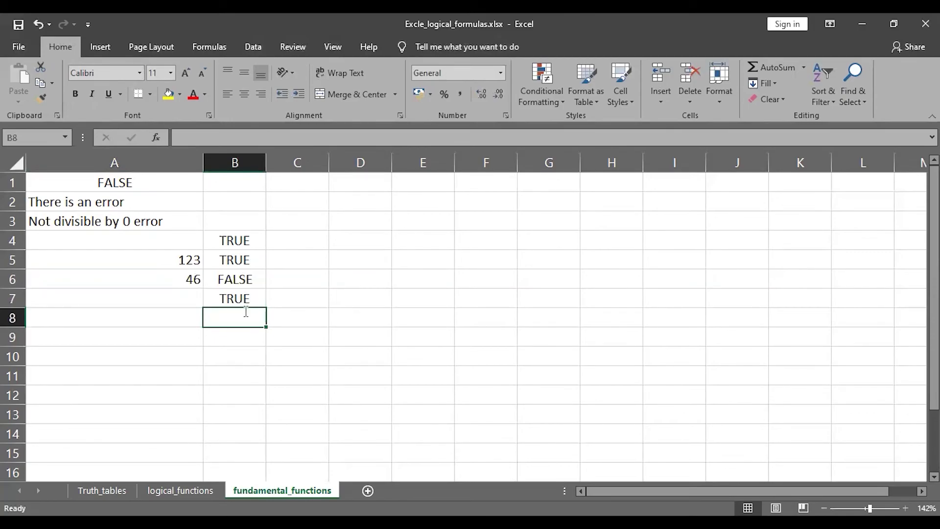
# Enter the text "Excel Formulas" in cell A8.
pyautogui.hotkey('alt', 'Tab')
pyautogui.click(188, 308)
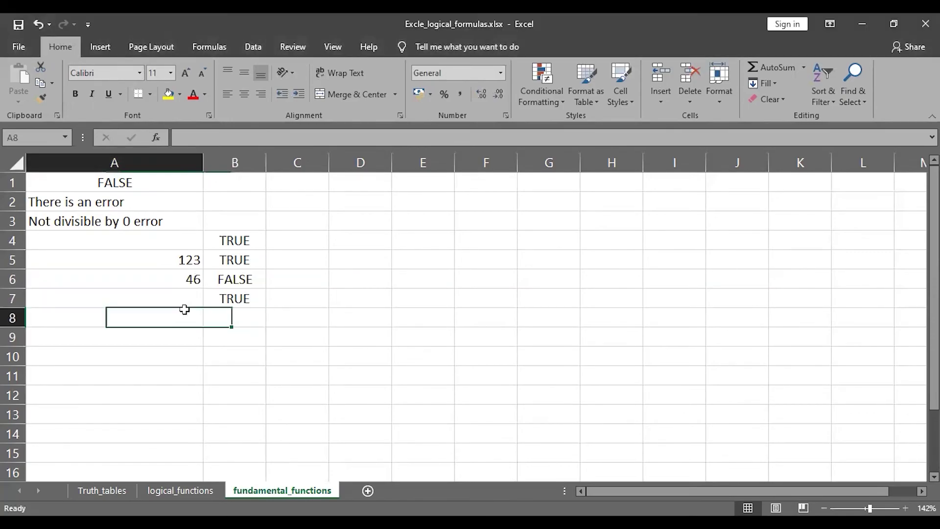
pyautogui.doubleClick(171, 315)
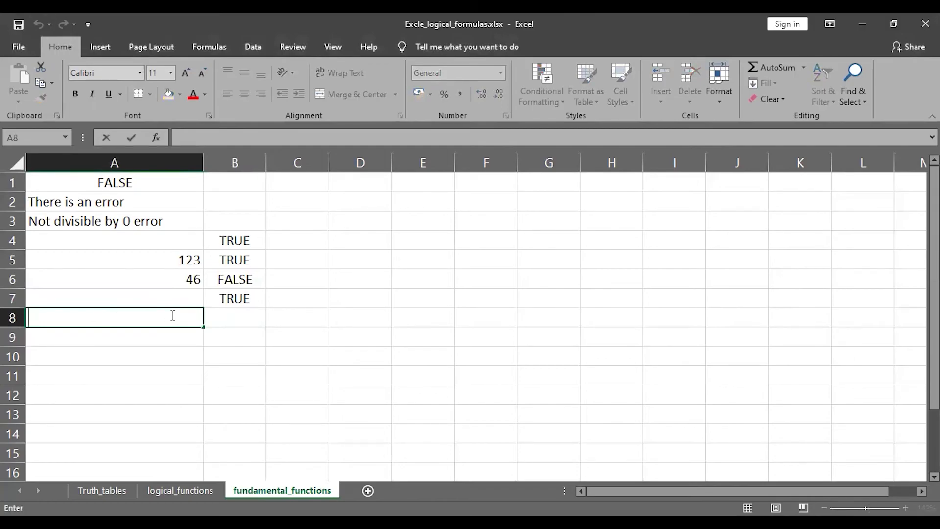
pyautogui.write('Excel F')
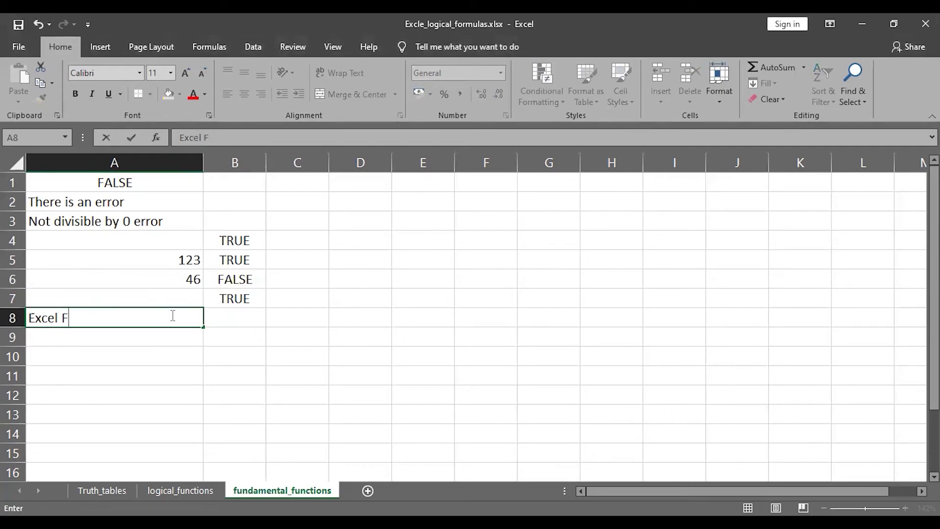
pyautogui.write('ormulas')
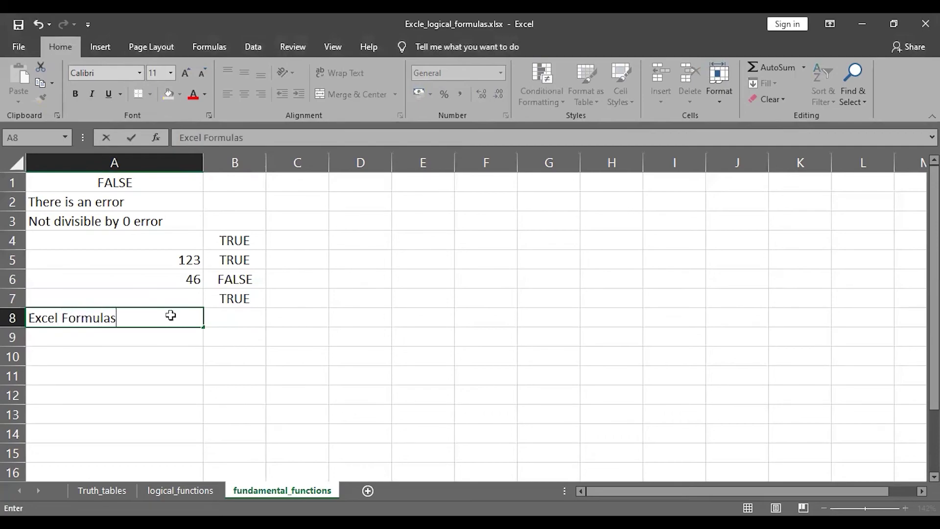
pyautogui.press('Tab')
# Enter the formula =ISTEXT(A8) in cell B8 to test whether the neighbouring cell holds text.
pyautogui.write('=')
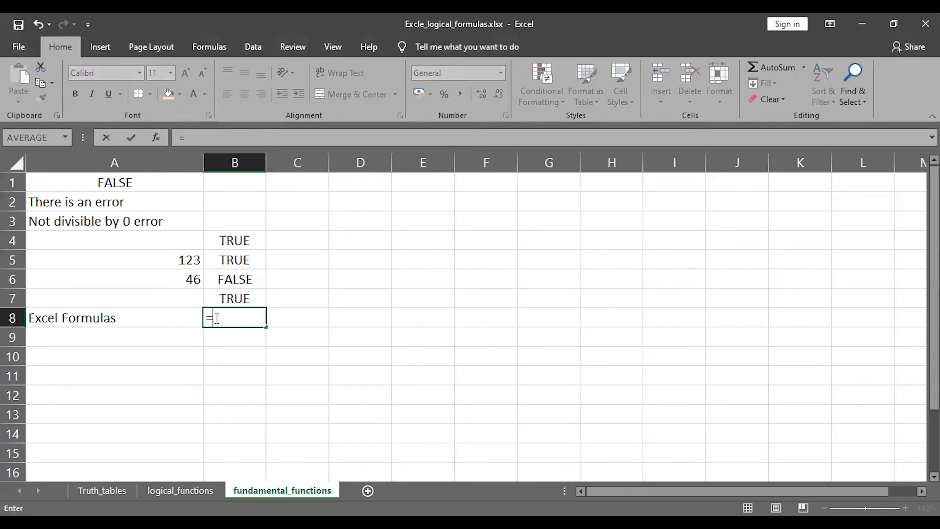
pyautogui.click(109, 321)
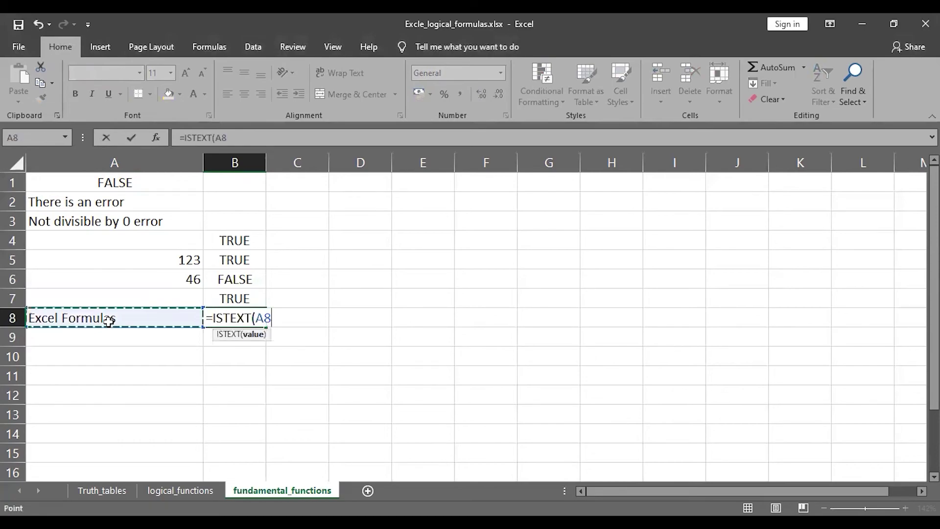
pyautogui.write(')')
pyautogui.press('Return')
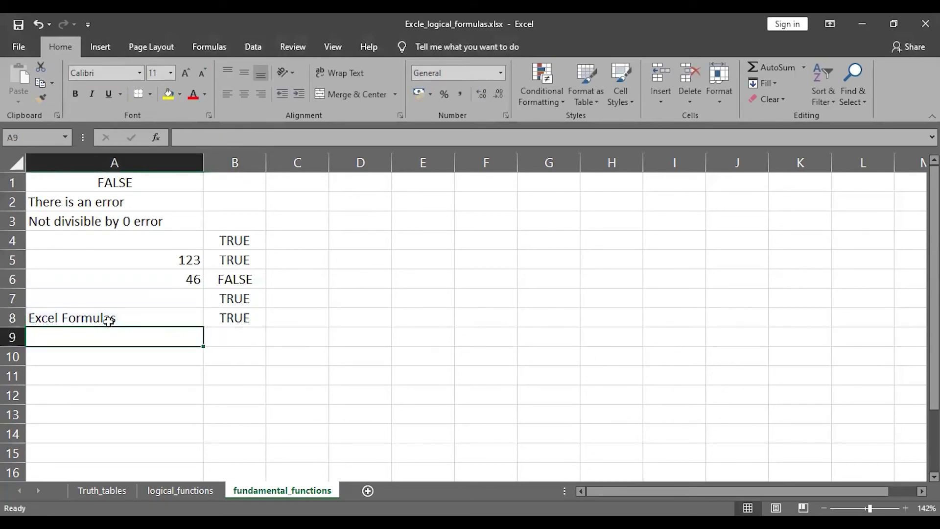
# Enter the formula =ISTEXT(A6) in cell B9 to apply the text test to the number in A6.
pyautogui.doubleClick(222, 335)
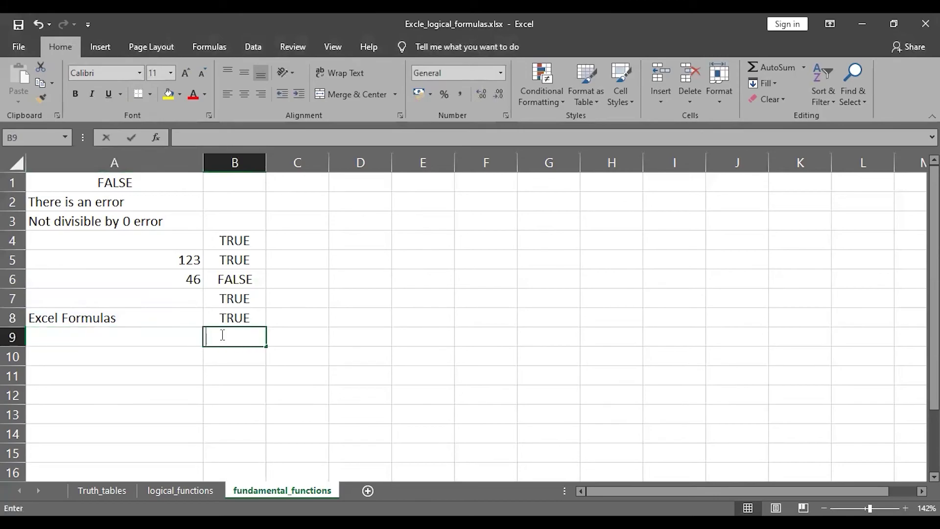
pyautogui.write('=')
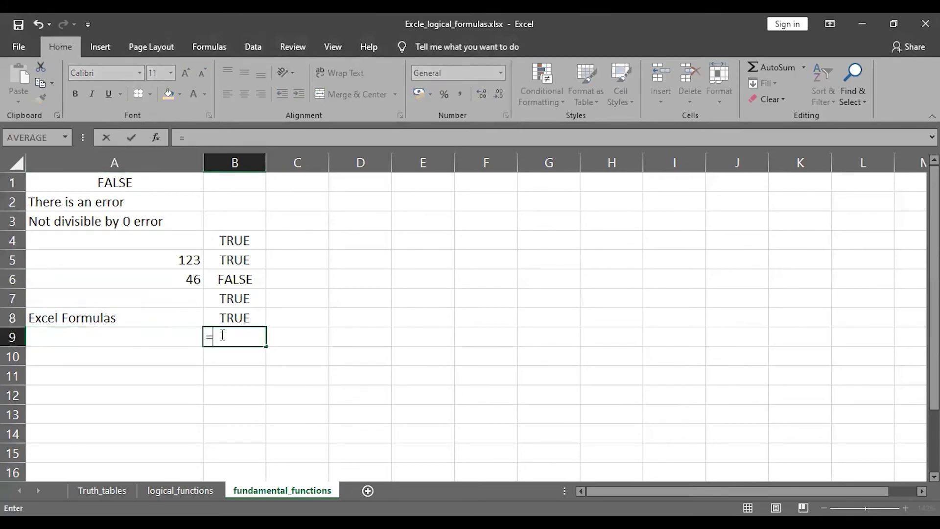
pyautogui.write('ISTEXT(')
pyautogui.click(181, 274)
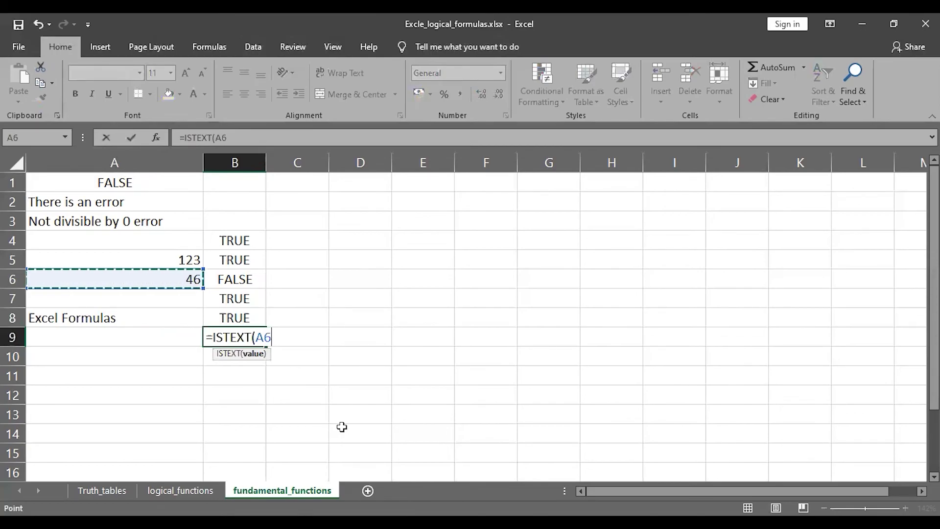
pyautogui.write(')')
pyautogui.press('Return')
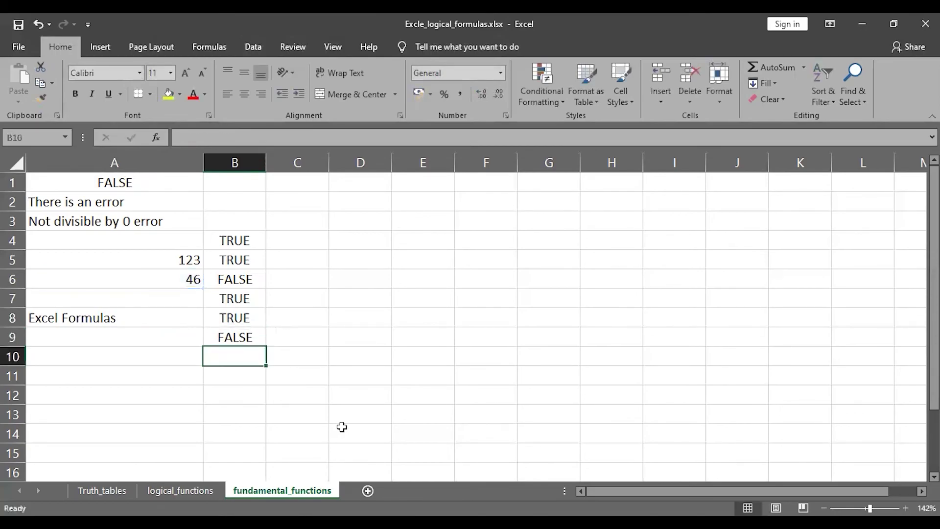
# Save the workbook and review the Truth_tables and logical_functions sheets, ending on the fundamental_functions sheet.
pyautogui.hotkey('ctrl', 's')
pyautogui.click(102, 490)
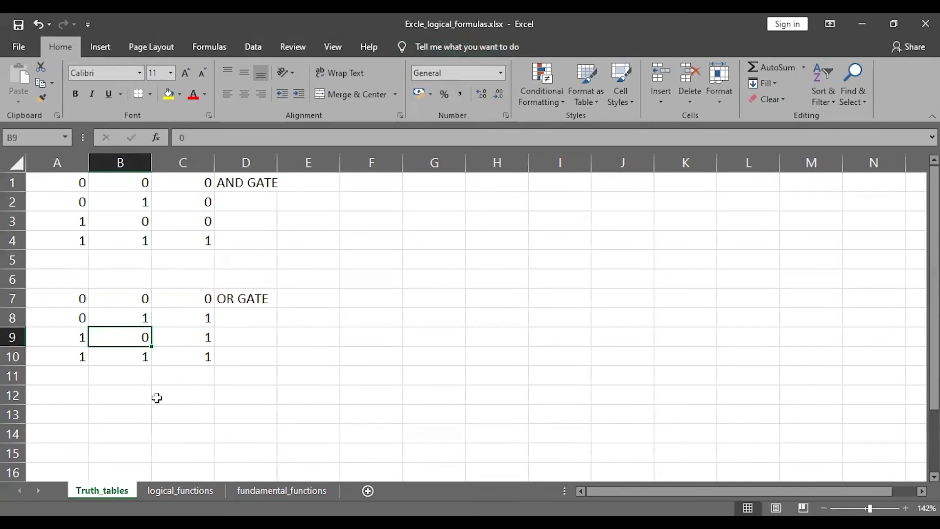
pyautogui.click(181, 490)
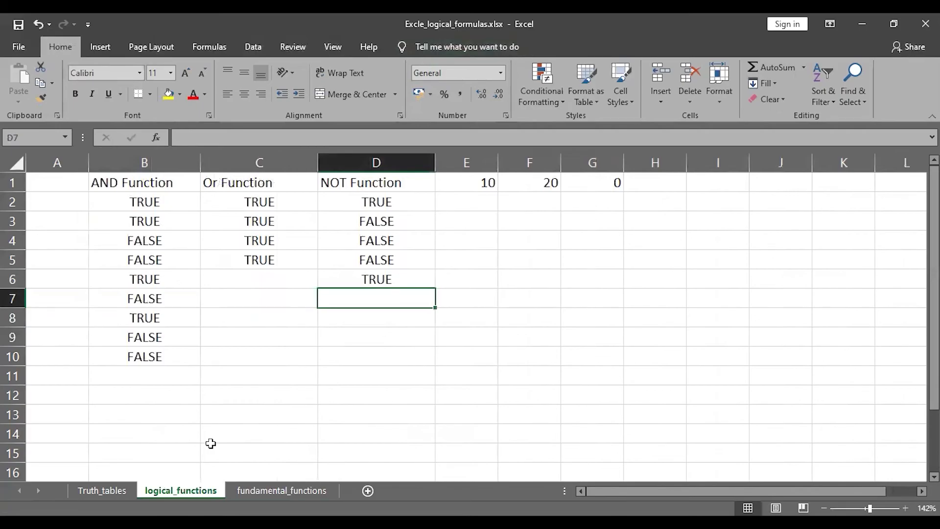
pyautogui.click(284, 489)
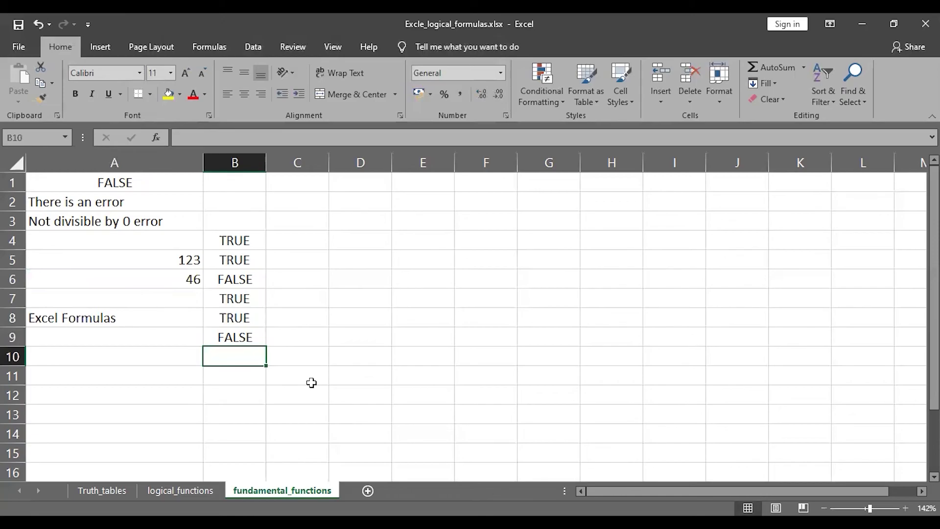
# Inspect the ISBLANK formula in cell B4 and leave it as it is.
pyautogui.press('Up')
pyautogui.press('Up')
pyautogui.press('Down')
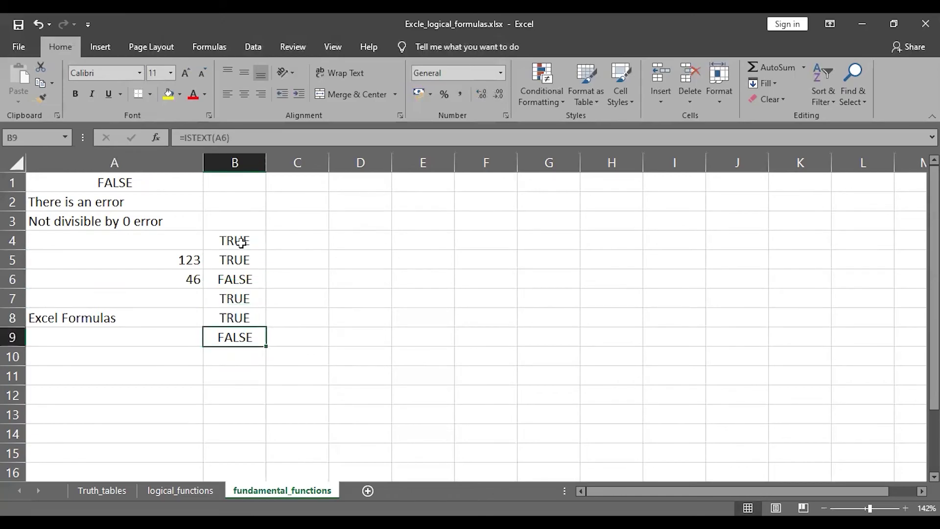
pyautogui.doubleClick(241, 242)
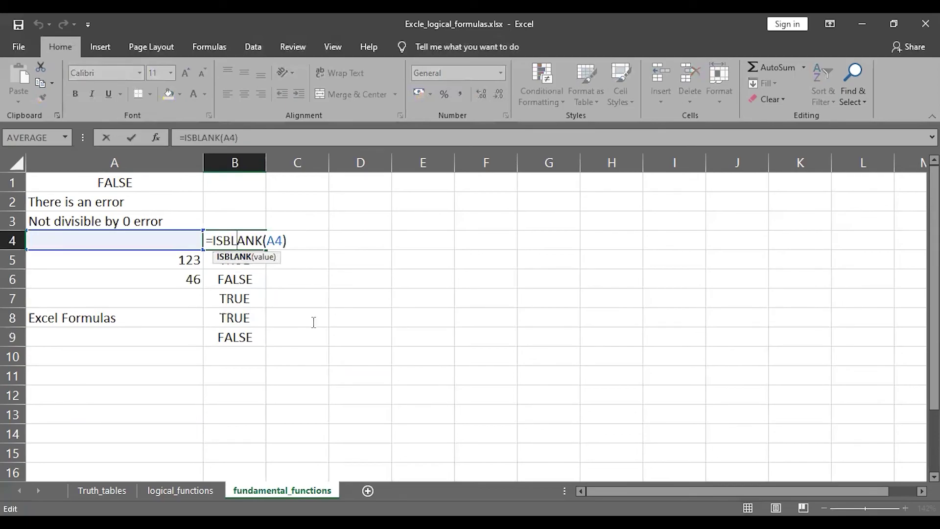
pyautogui.hotkey('alt', 'Tab')
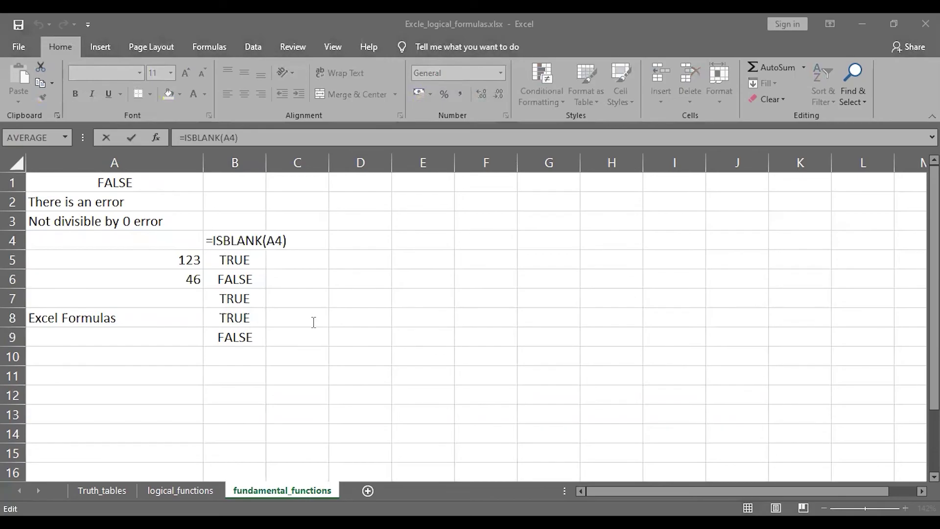
pyautogui.click(240, 377)
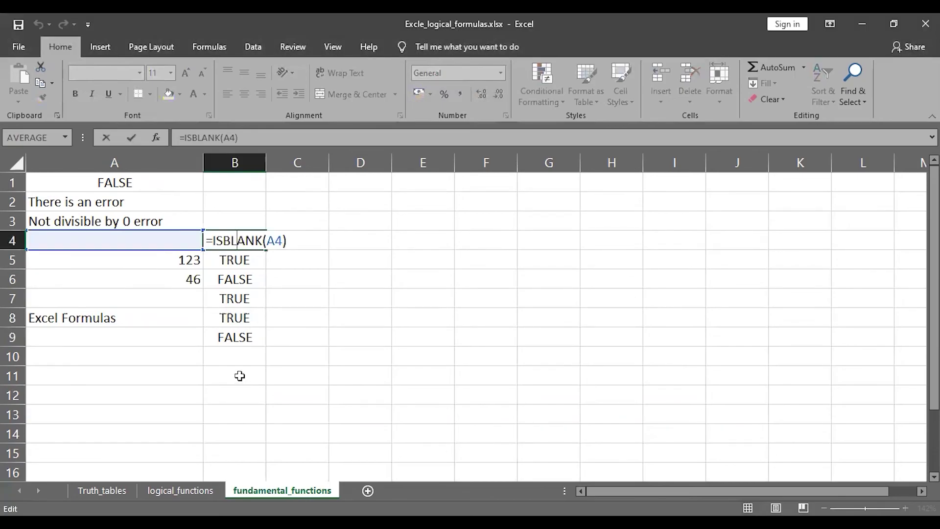
pyautogui.click(169, 377)
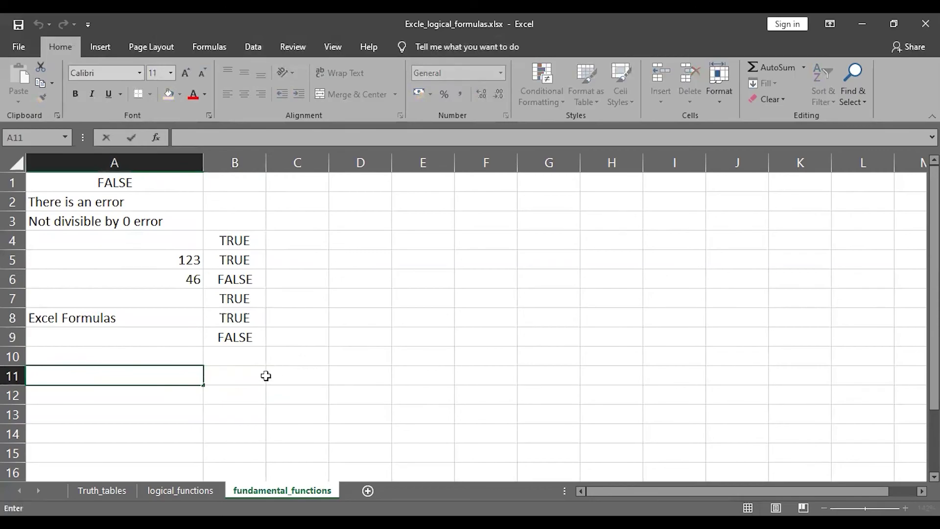
# Enter the formula =ISNA(A11) in cell B11 to test whether the neighbouring cell holds a #N/A value.
pyautogui.doubleClick(251, 377)
pyautogui.write('=')
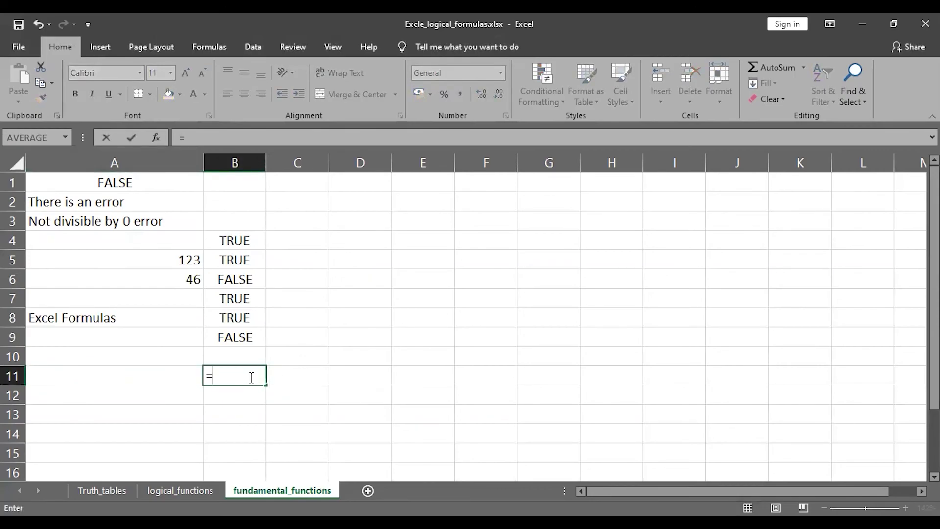
pyautogui.write('ISN')
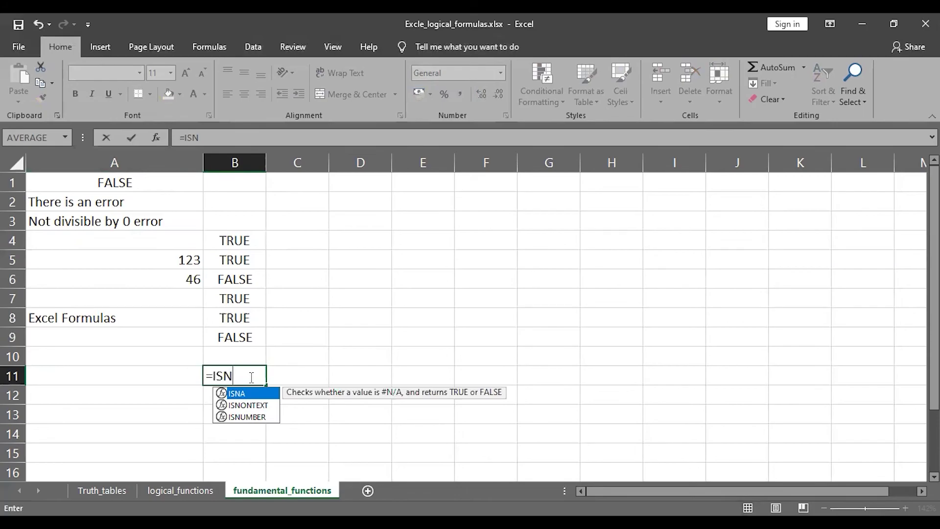
pyautogui.press('Tab')
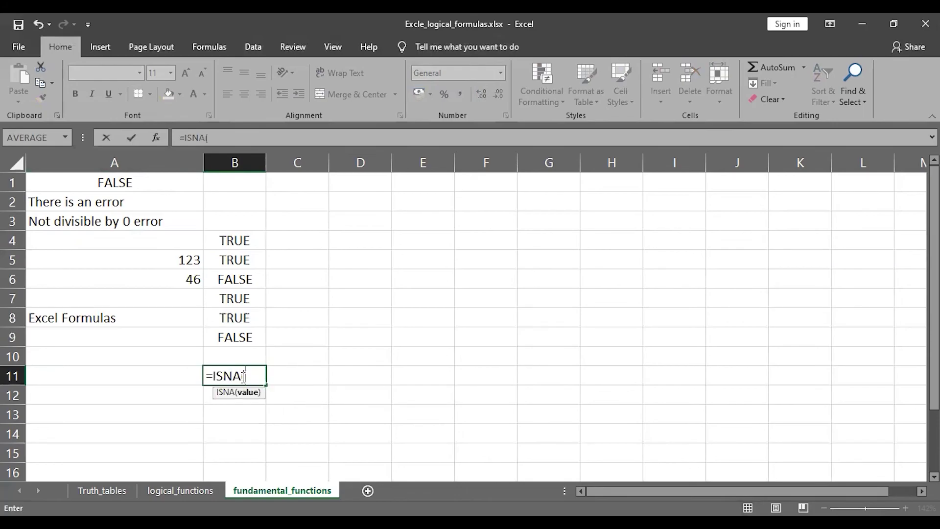
pyautogui.click(160, 376)
pyautogui.write(')')
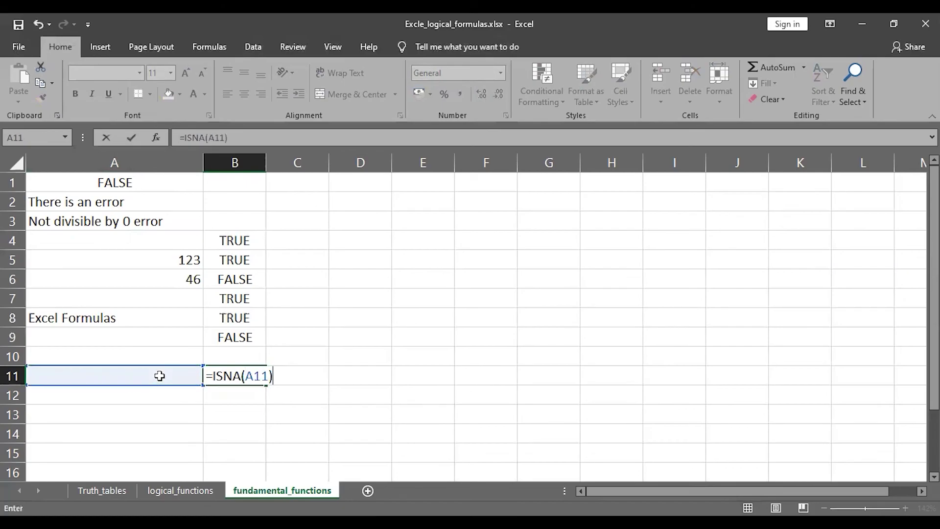
pyautogui.press('Return')
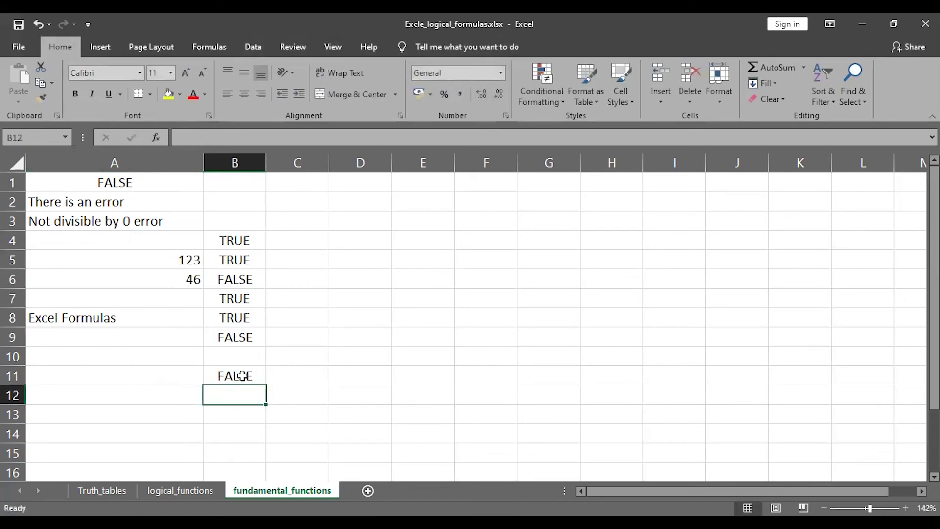
# Enter #N/A in cell A11 and check the ISNA formula in cell B11.
pyautogui.doubleClick(243, 376)
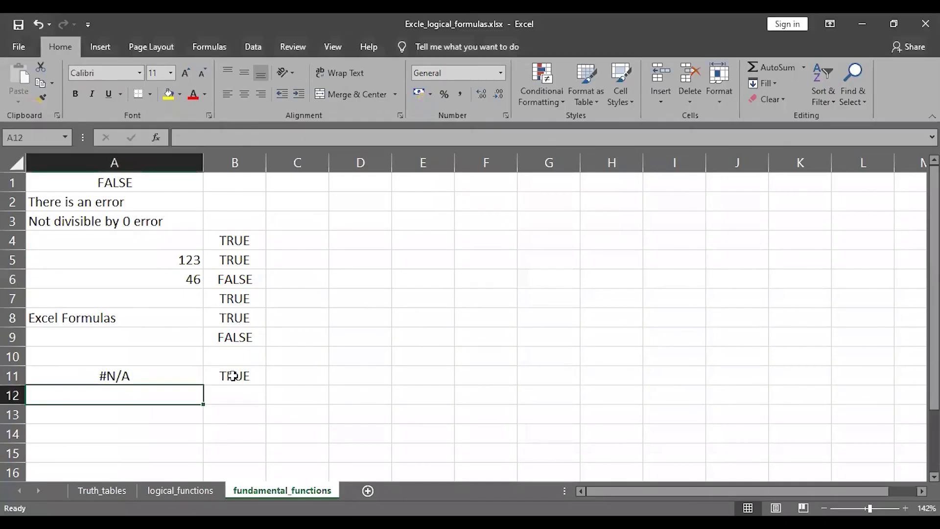
pyautogui.doubleClick(236, 375)
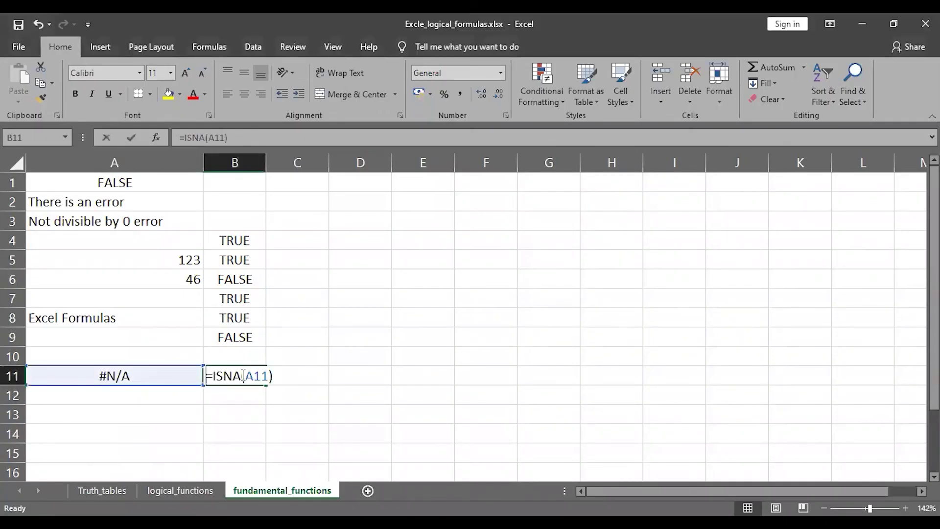
pyautogui.press('Return')
pyautogui.click(304, 413)
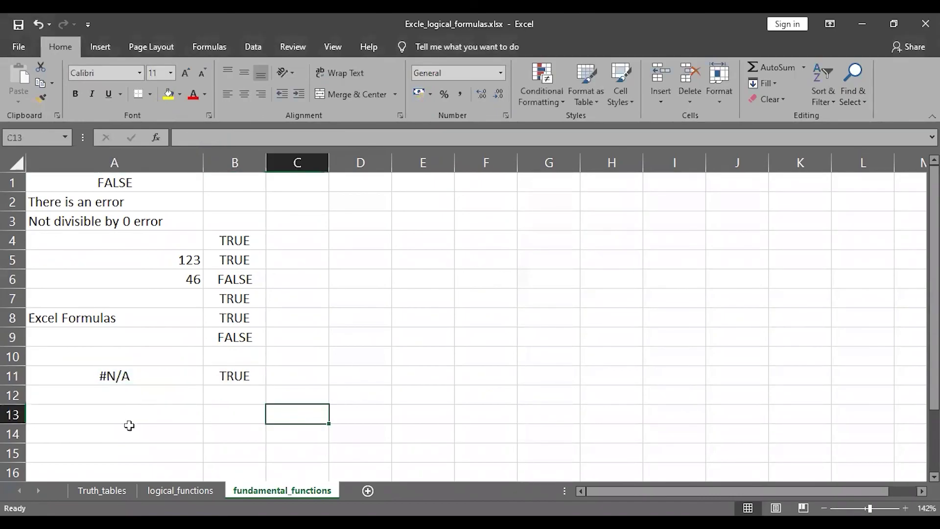
# Enter the error value #N/A in cell A13 as a second test value.
pyautogui.doubleClick(137, 413)
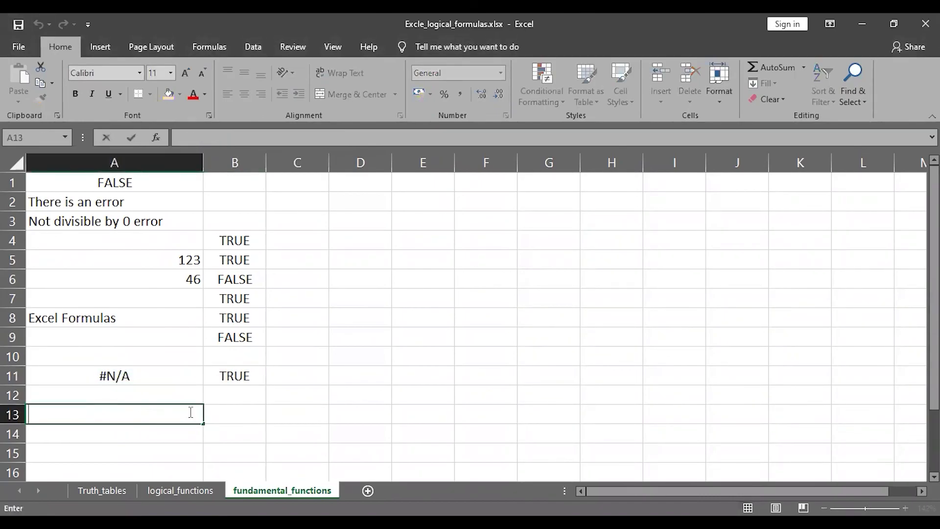
pyautogui.write('#N/')
pyautogui.write('A')
pyautogui.press('BackSpace')
pyautogui.write('/A')
pyautogui.press('Return')
# Enter the formula =ISNA(A13) in cell B13 to test the neighbouring cell for #N/A.
pyautogui.click(235, 415)
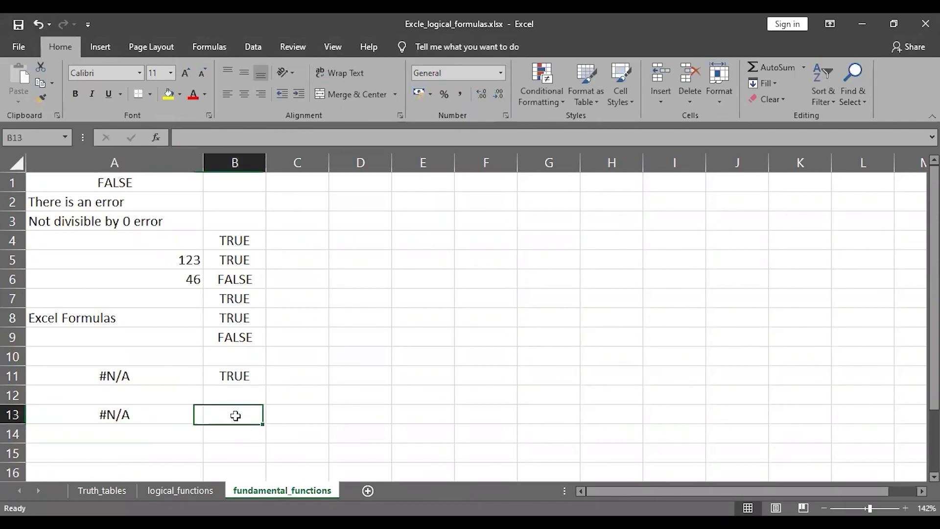
pyautogui.doubleClick(235, 416)
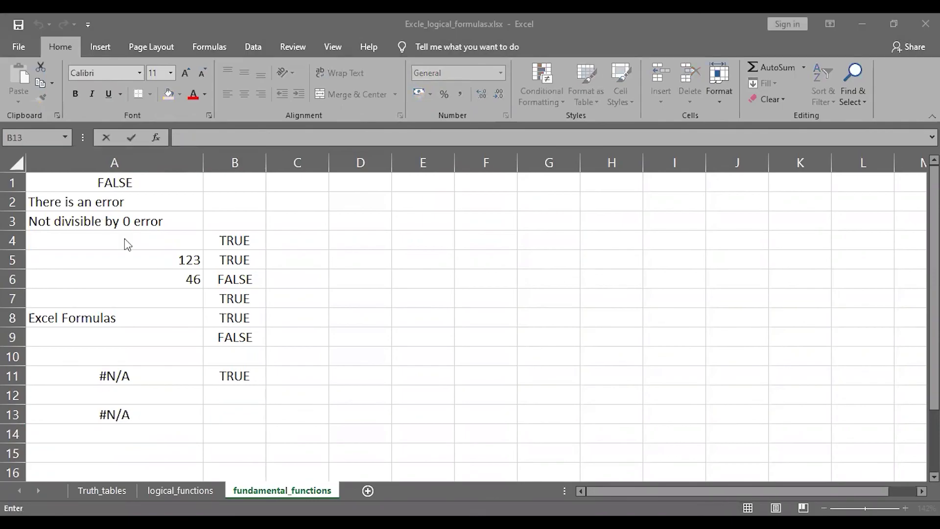
pyautogui.click(224, 409)
pyautogui.write('=')
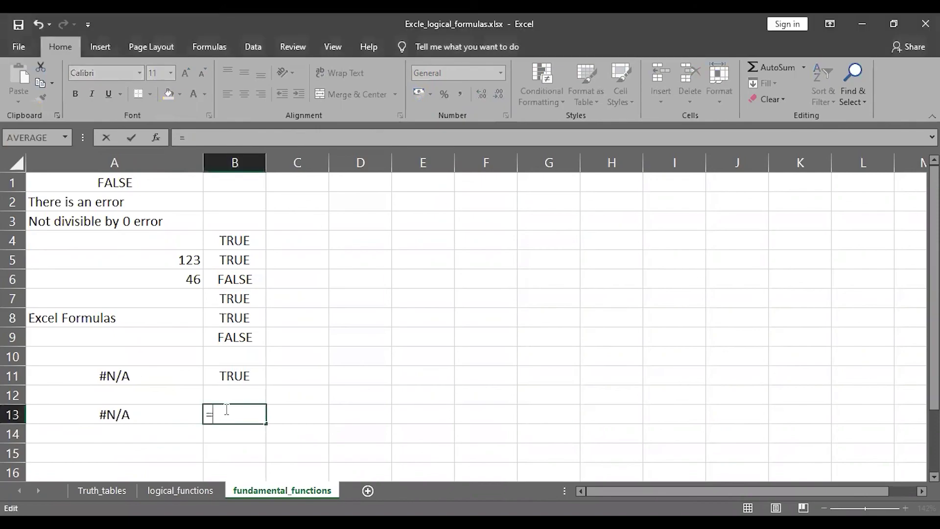
pyautogui.write('ISN')
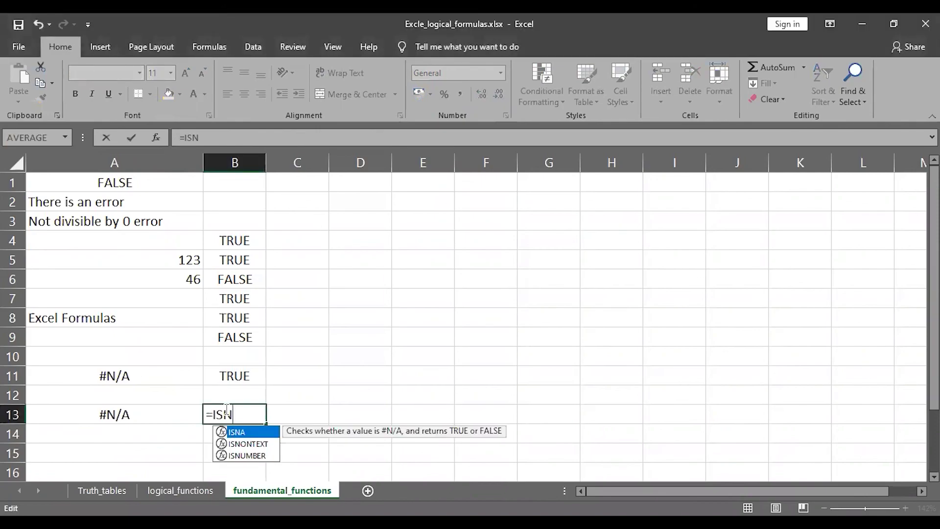
pyautogui.write('A(')
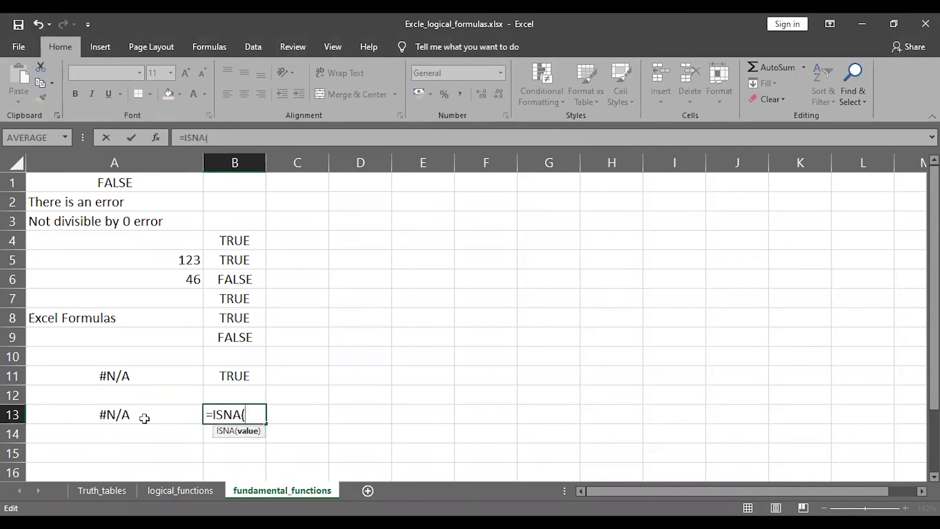
pyautogui.click(143, 418)
pyautogui.write(')')
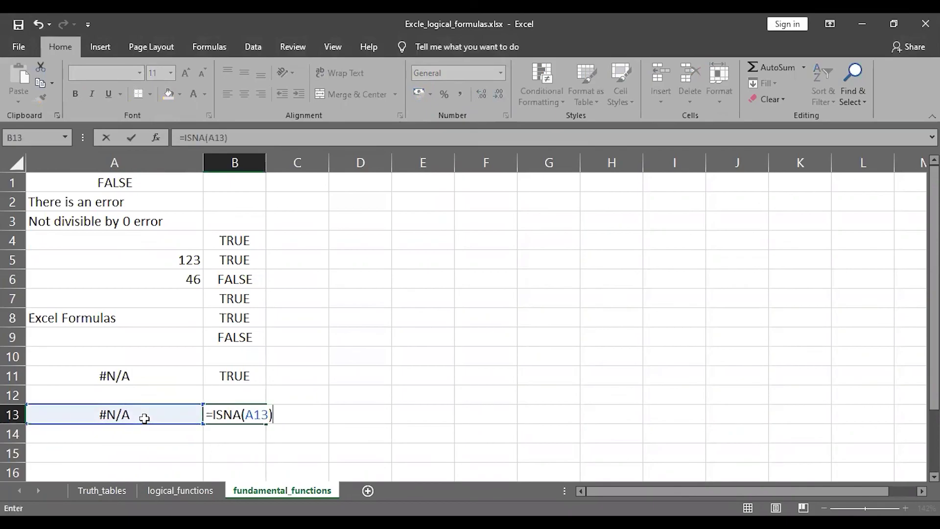
pyautogui.press('Return')
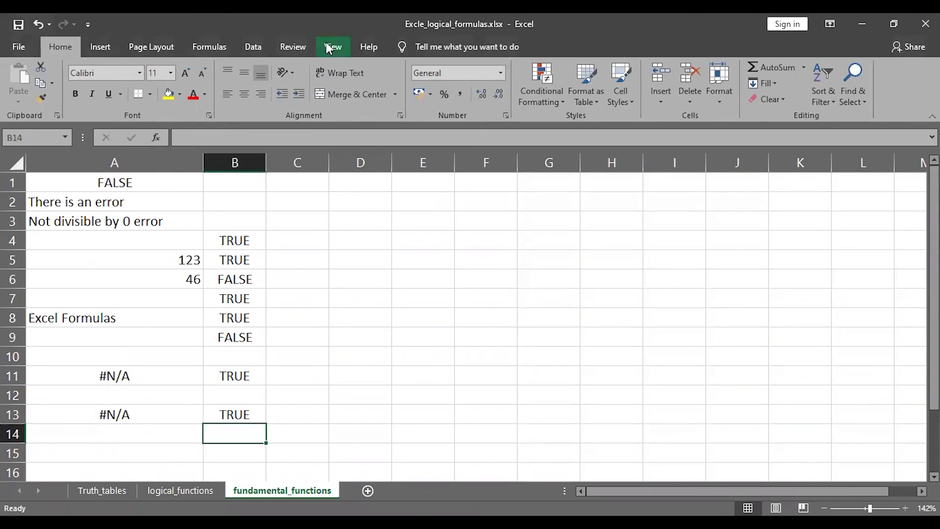
# Enter the formula =ISNA(D2) in cell E2 to apply the #N/A test to the empty cell D2.
pyautogui.click(453, 203)
pyautogui.press('Left')
pyautogui.press('Left')
pyautogui.press('Left')
pyautogui.click(453, 204)
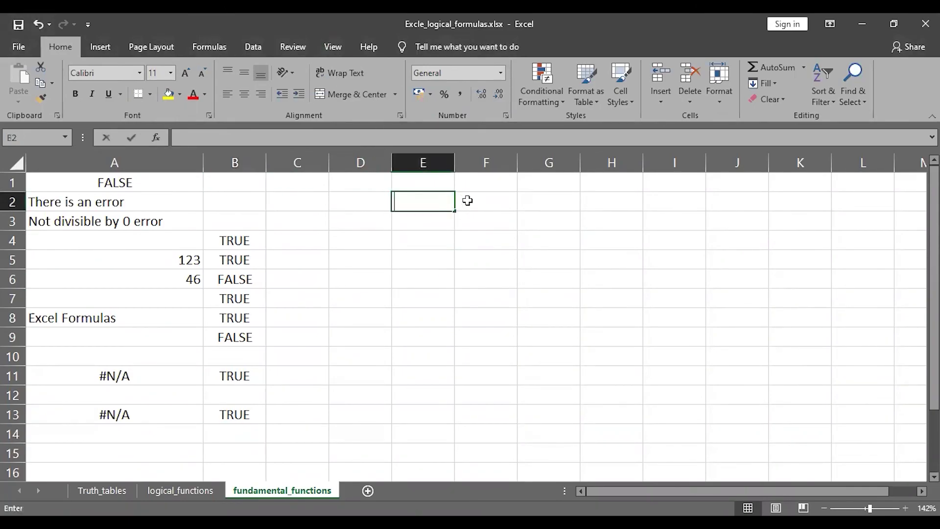
pyautogui.write('=')
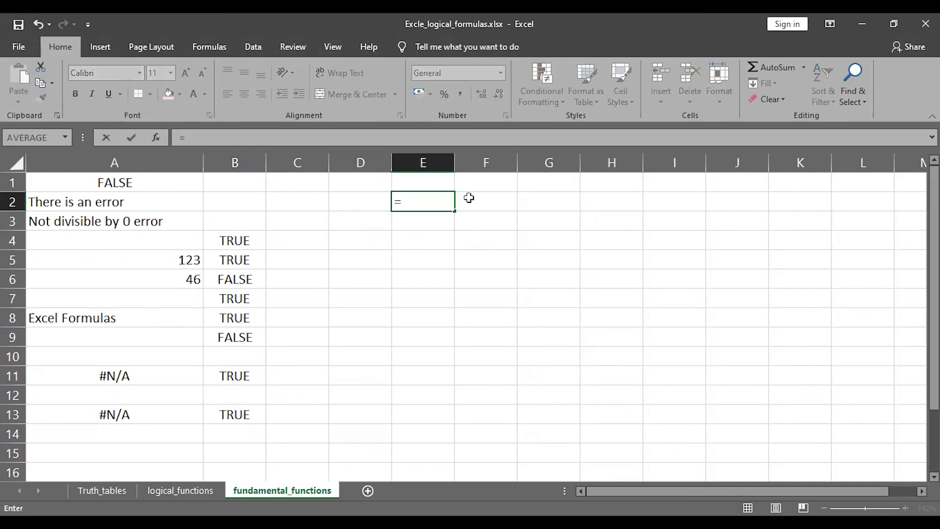
pyautogui.write('ISNA(')
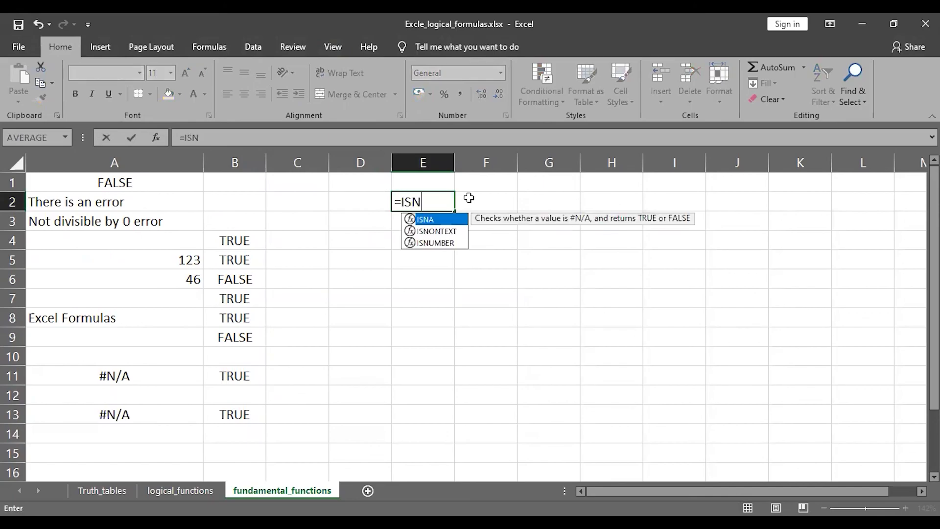
pyautogui.click(367, 204)
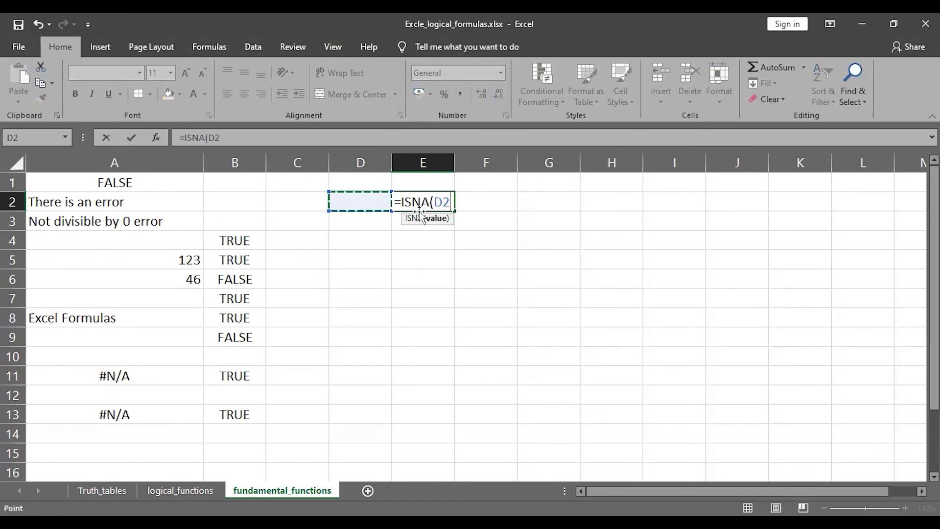
pyautogui.write(')')
pyautogui.press('Return')
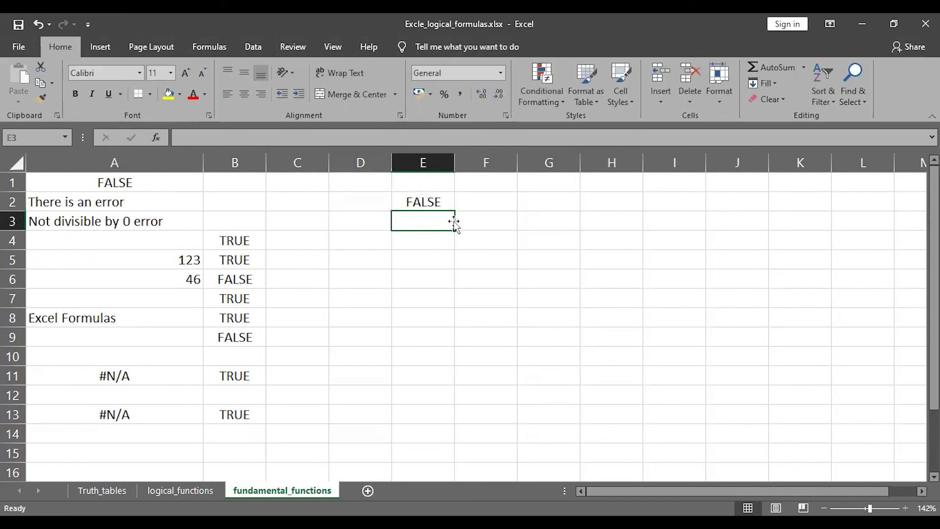